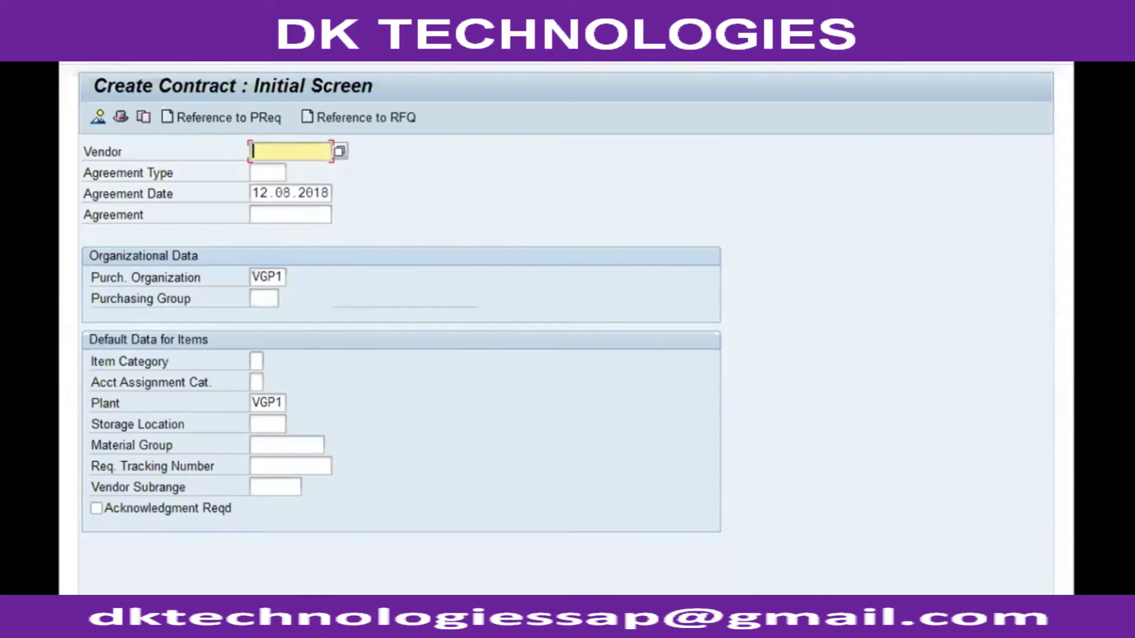
# Step: Enter the vendor number and set the agreement type to MK for the new contract
pyautogui.write('101003')
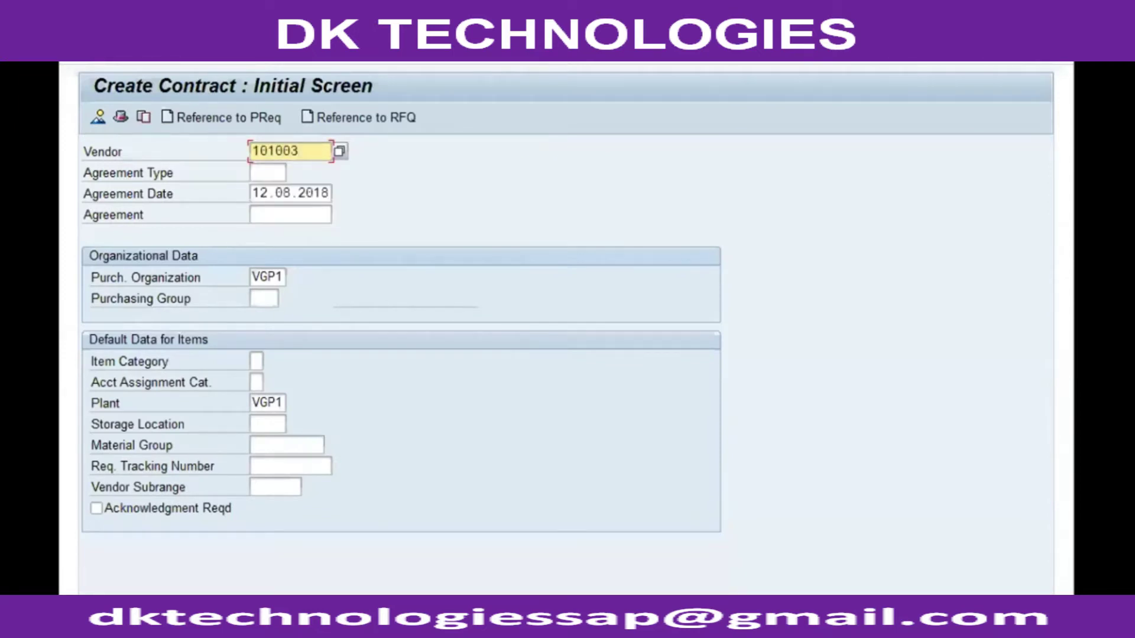
pyautogui.press('Tab')
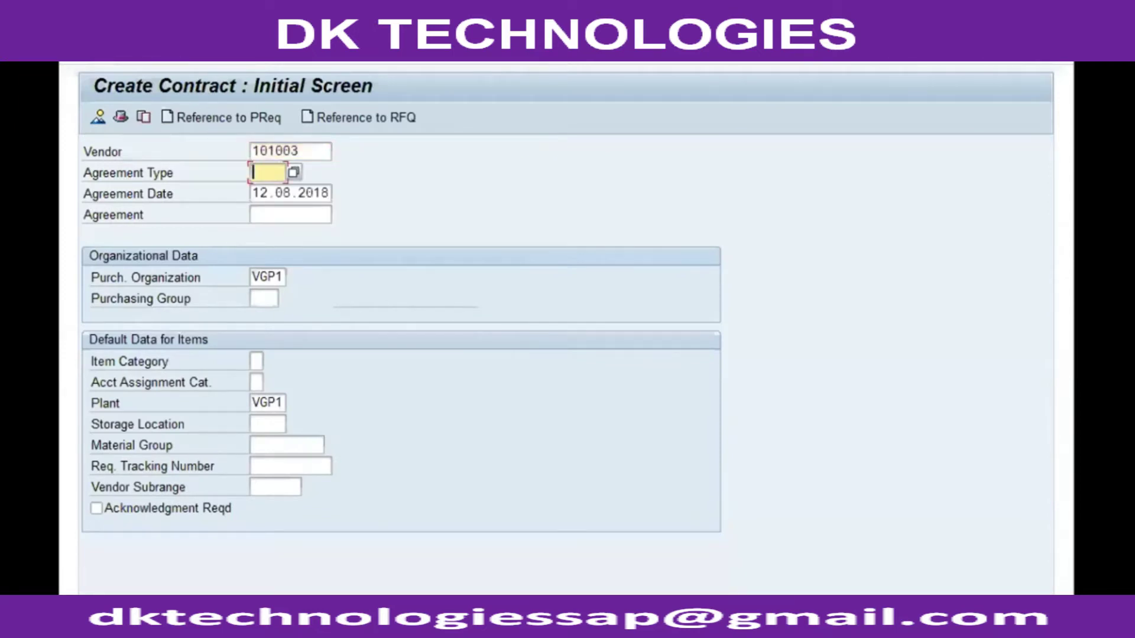
pyautogui.click(190, 56)
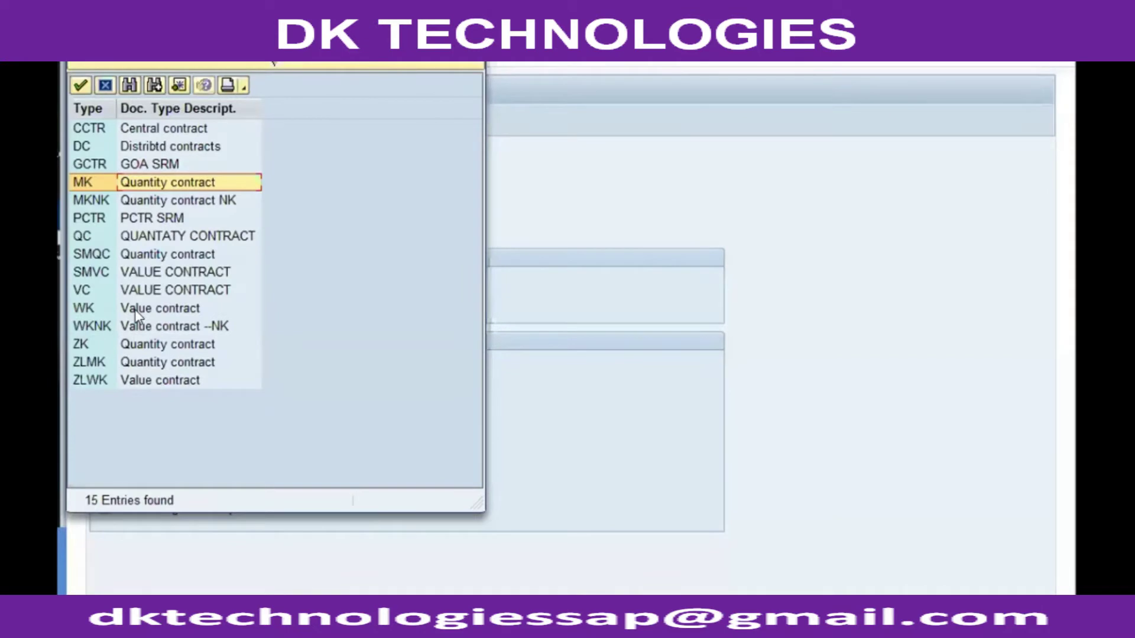
pyautogui.click(135, 310)
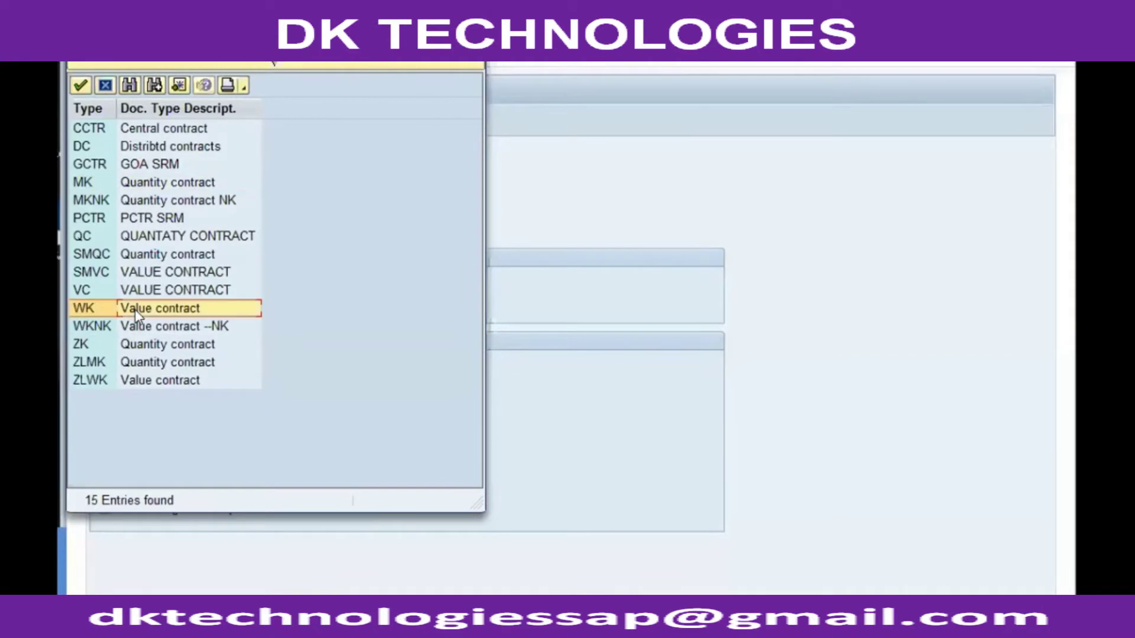
pyautogui.click(105, 86)
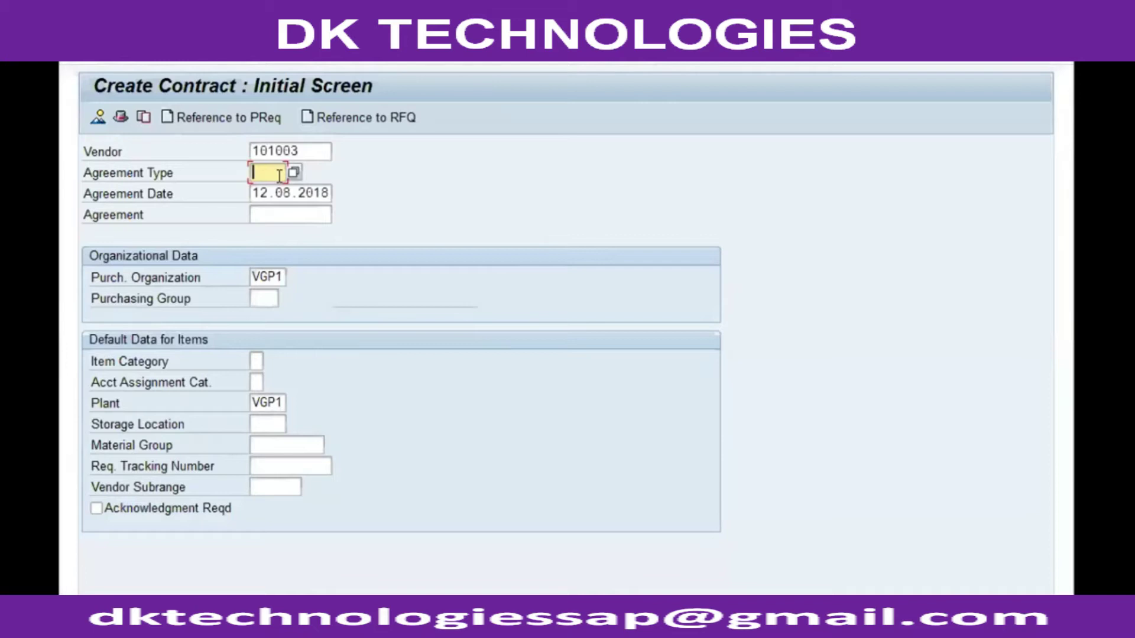
pyautogui.write('MK')
pyautogui.press('Tab')
pyautogui.press('Home')
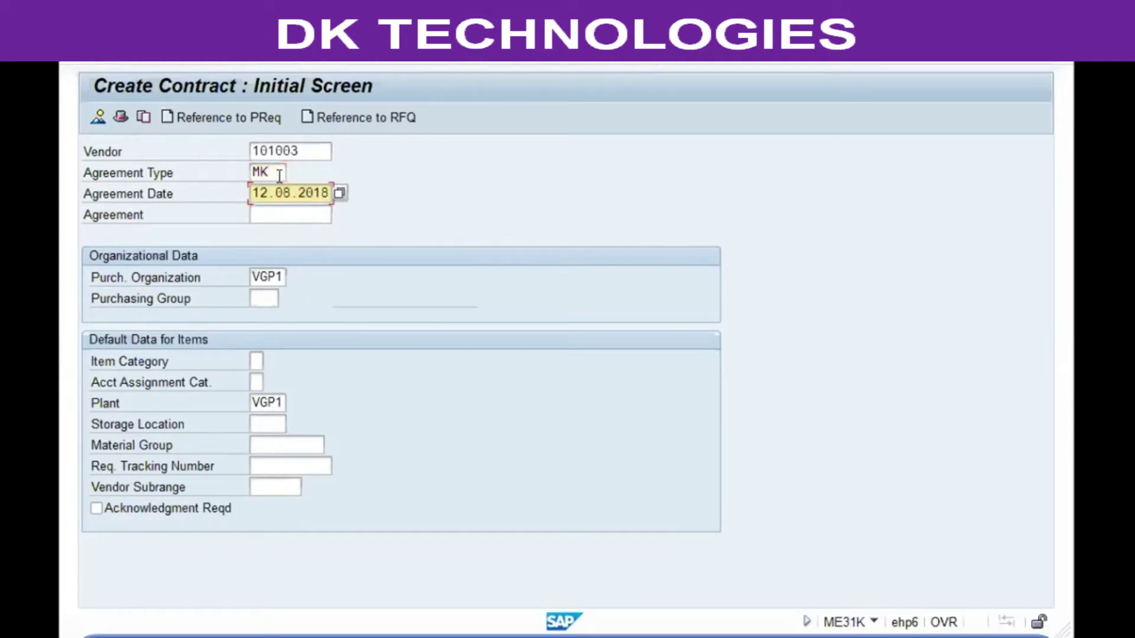
# Step: Set the purchasing group to vg1 and clear the default plant for items
pyautogui.press('Tab')
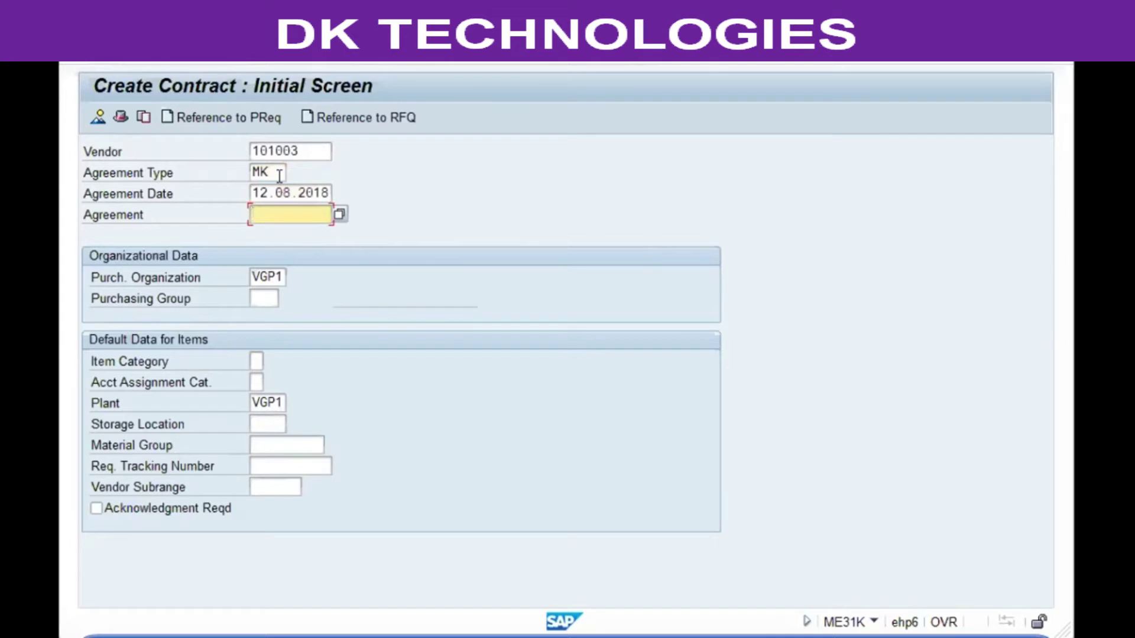
pyautogui.press('Tab')
pyautogui.press('Tab')
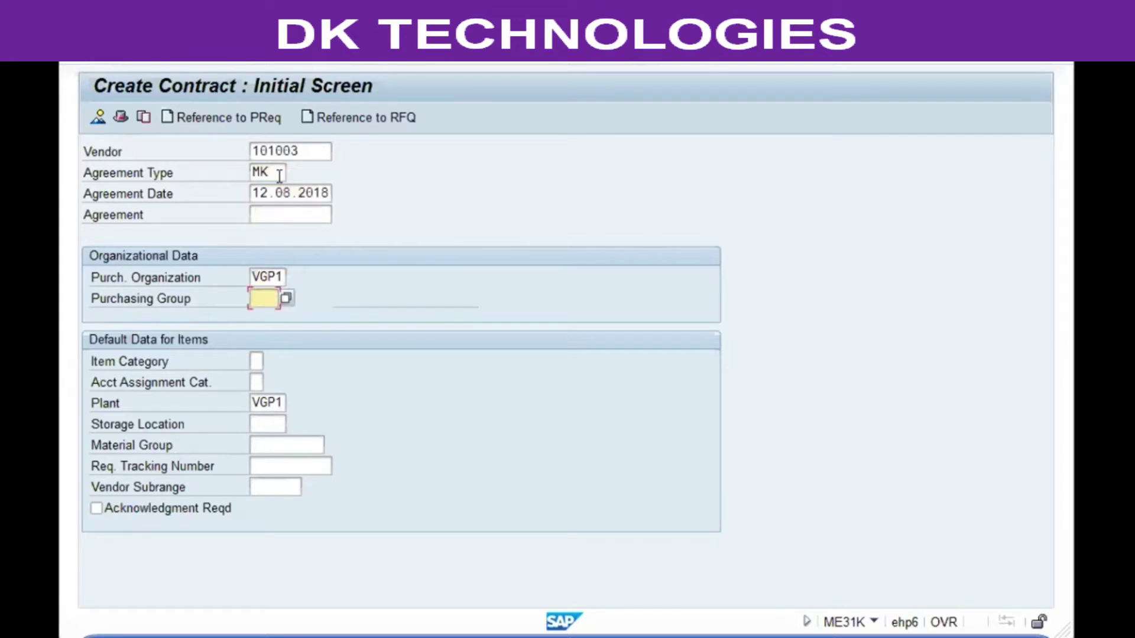
pyautogui.write('vg1')
pyautogui.hotkey('shift', 'Tab')
pyautogui.press('Tab')
pyautogui.press('Tab')
pyautogui.press('Tab')
pyautogui.press('Tab')
pyautogui.hotkey('shift', 'End')
pyautogui.press('Delete')
pyautogui.hotkey('shift', 'Tab')
pyautogui.hotkey('shift', 'Tab')
pyautogui.press('Tab')
pyautogui.press('Tab')
pyautogui.press('Tab')
pyautogui.press('Tab')
pyautogui.press('Tab')
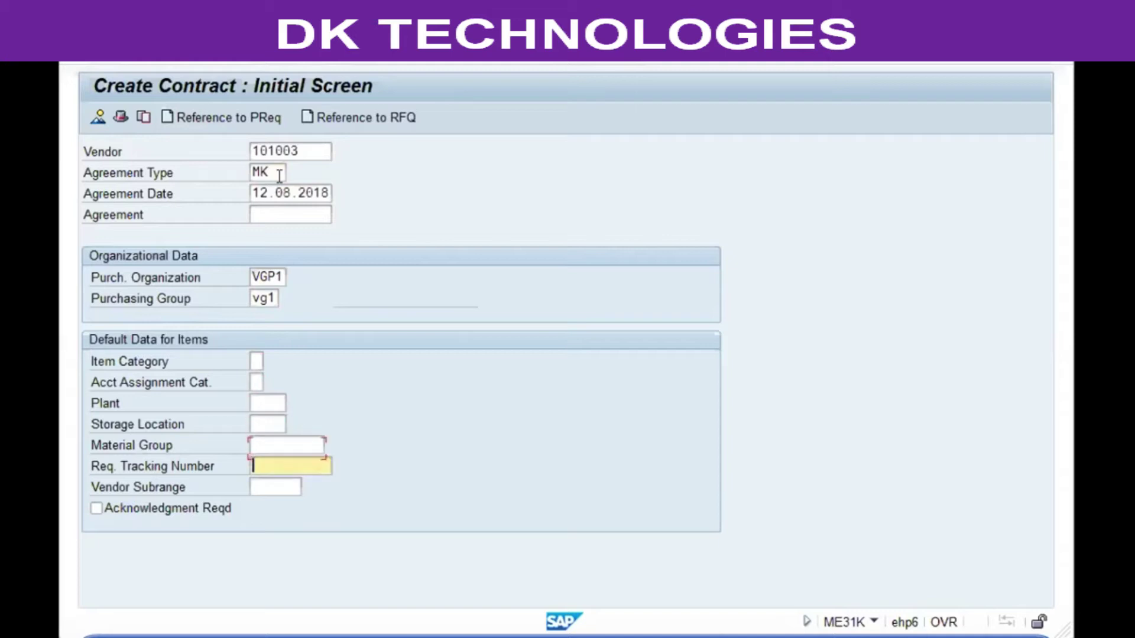
pyautogui.hotkey('shift', 'Tab')
pyautogui.hotkey('shift', 'Tab')
pyautogui.hotkey('shift', 'Tab')
pyautogui.hotkey('shift', 'Tab')
pyautogui.hotkey('shift', 'Tab')
pyautogui.press('Tab')
pyautogui.press('Tab')
pyautogui.press('Tab')
pyautogui.press('Tab')
pyautogui.press('Tab')
pyautogui.press('Tab')
pyautogui.hotkey('shift', 'Tab')
pyautogui.hotkey('shift', 'Tab')
pyautogui.hotkey('shift', 'Tab')
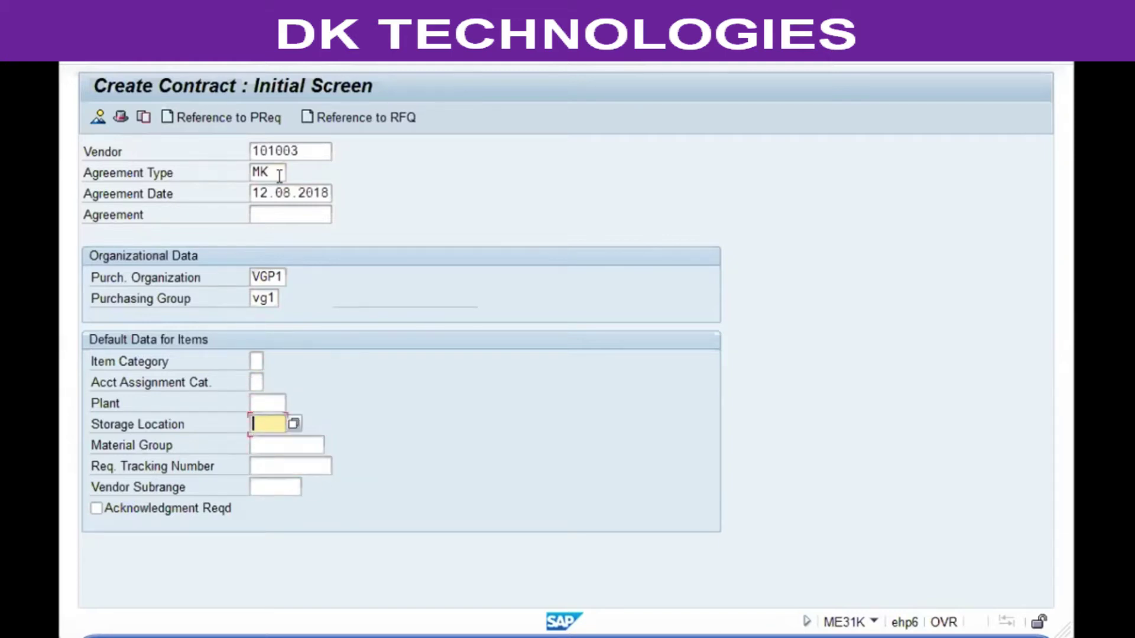
pyautogui.hotkey('shift', 'Tab')
pyautogui.hotkey('shift', 'Tab')
pyautogui.hotkey('shift', 'Tab')
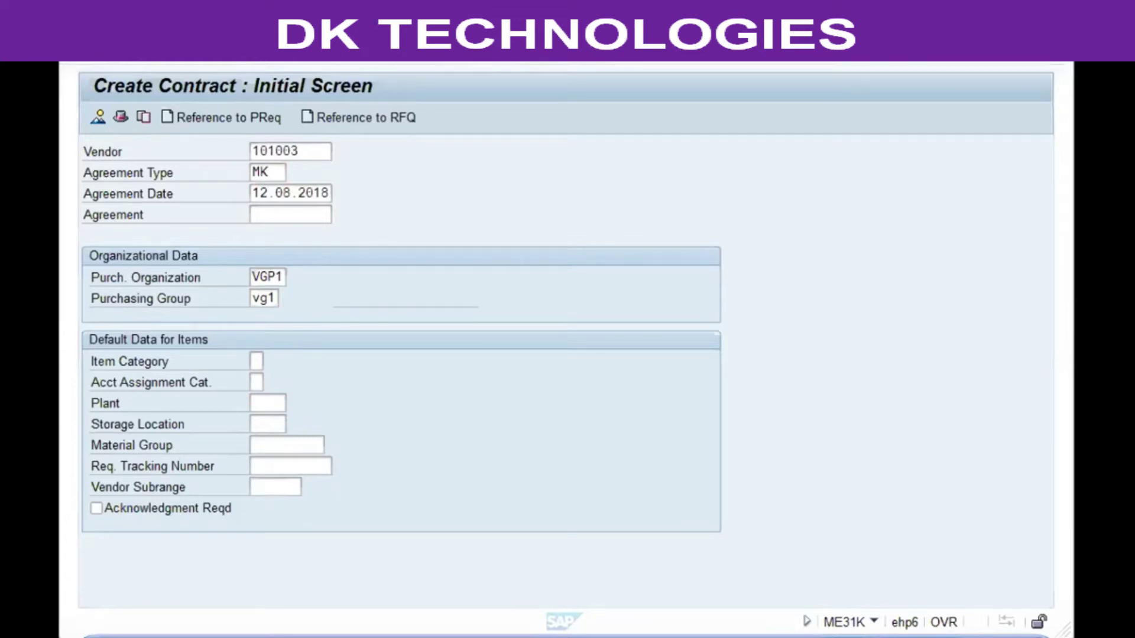
# Step: Continue to the contract's header data and set the validity end to 11.10.2018
pyautogui.click(449, 223)
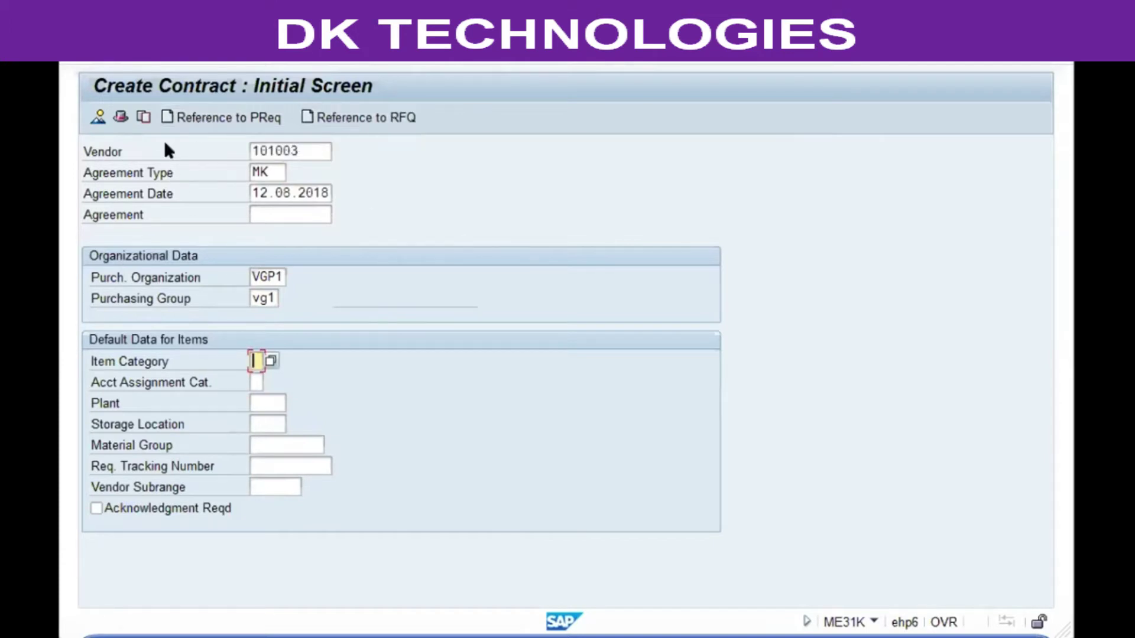
pyautogui.click(474, 291)
pyautogui.click(199, 283)
pyautogui.press('Return')
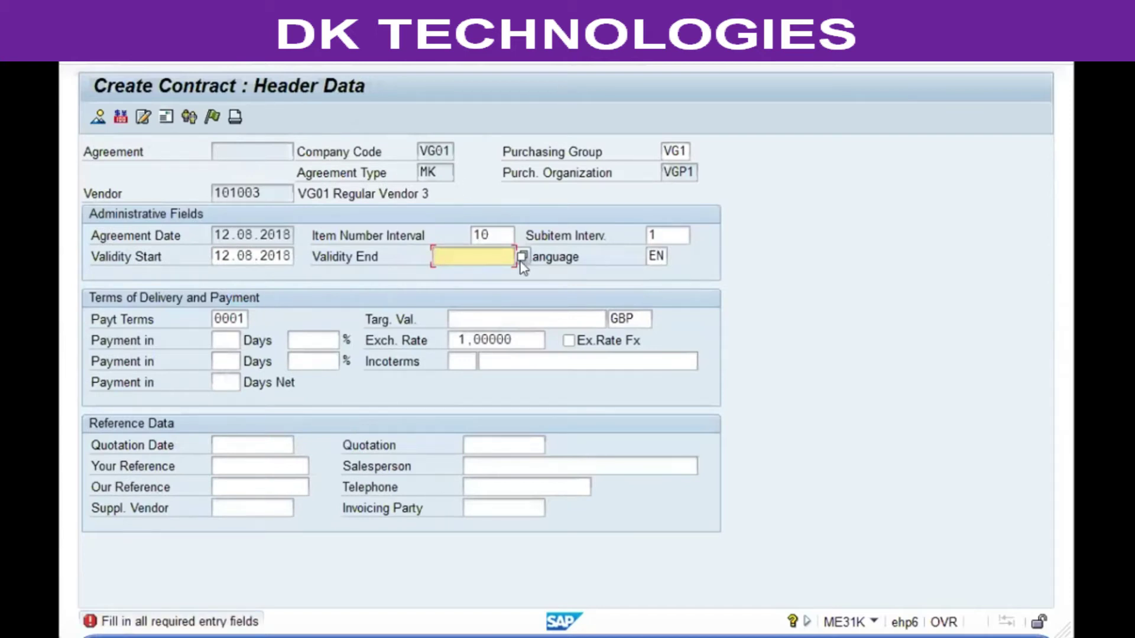
pyautogui.write('11.10.2018')
pyautogui.press('Right')
pyautogui.press('Right')
pyautogui.press('Right')
pyautogui.click(363, 171)
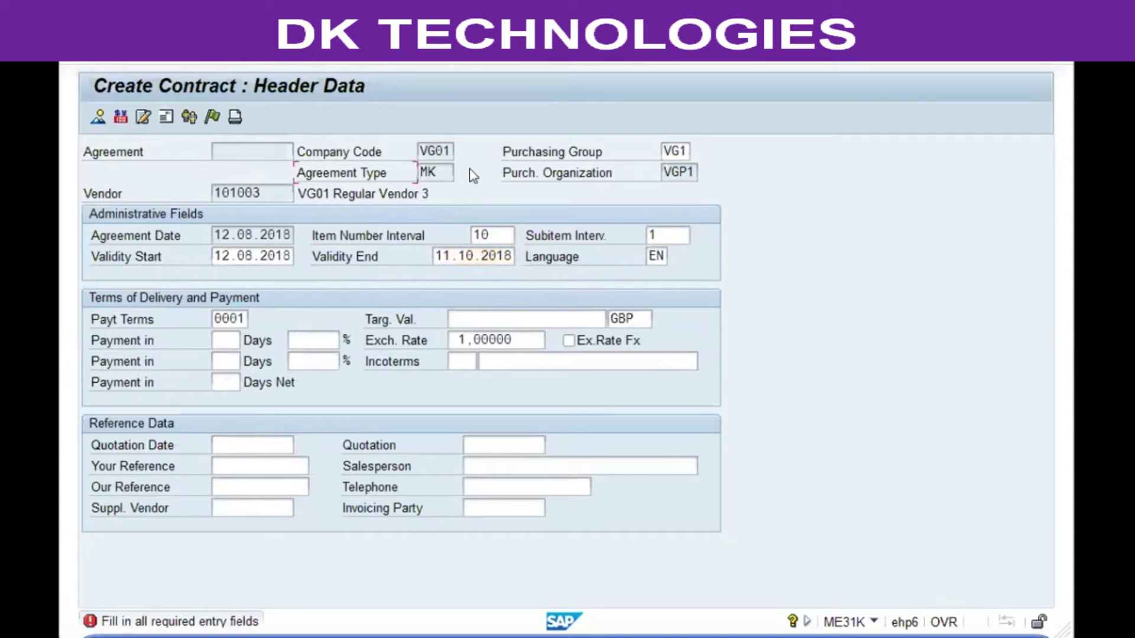
pyautogui.click(571, 172)
pyautogui.click(485, 319)
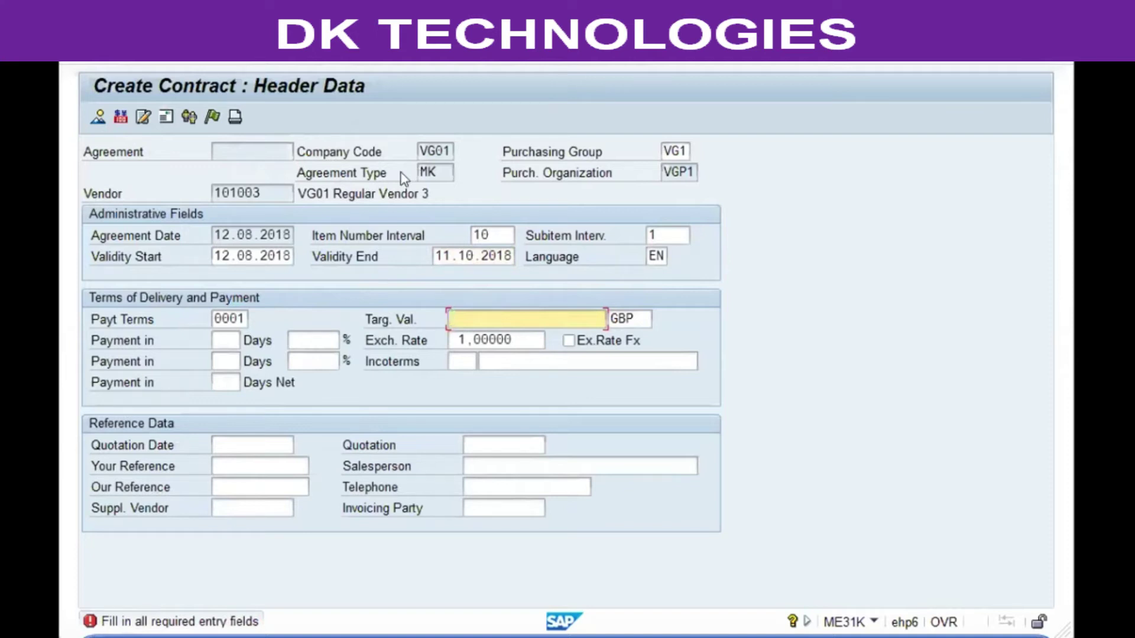
pyautogui.click(414, 317)
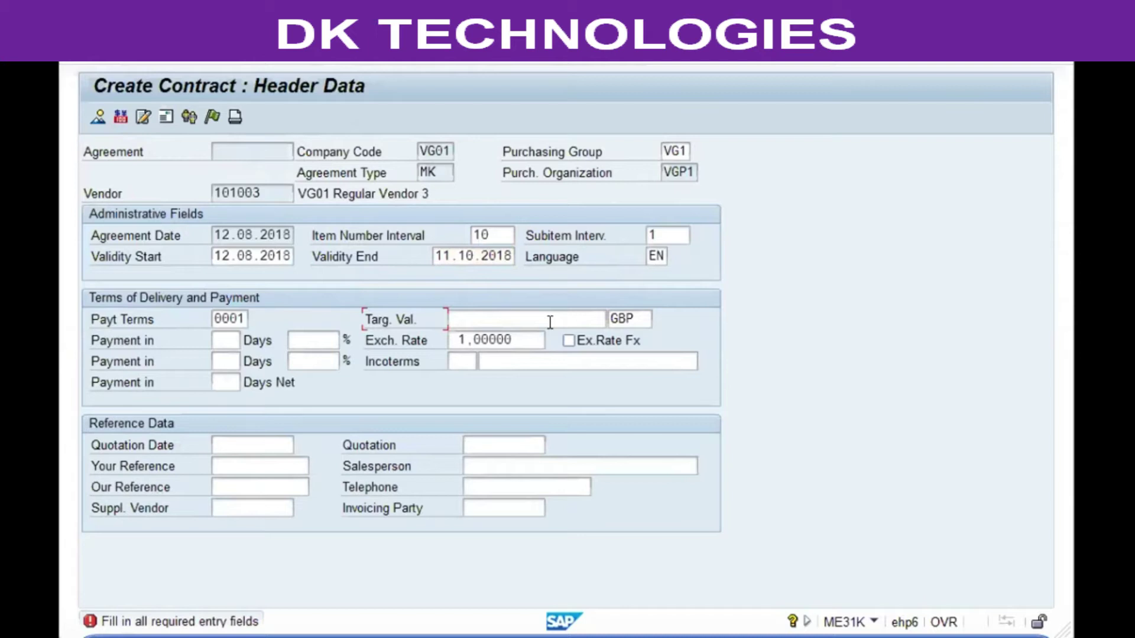
# Step: Proceed to the item overview and search for item 10's material among those of plant vgp1
pyautogui.press('Return')
pyautogui.click(195, 232)
pyautogui.write('1')
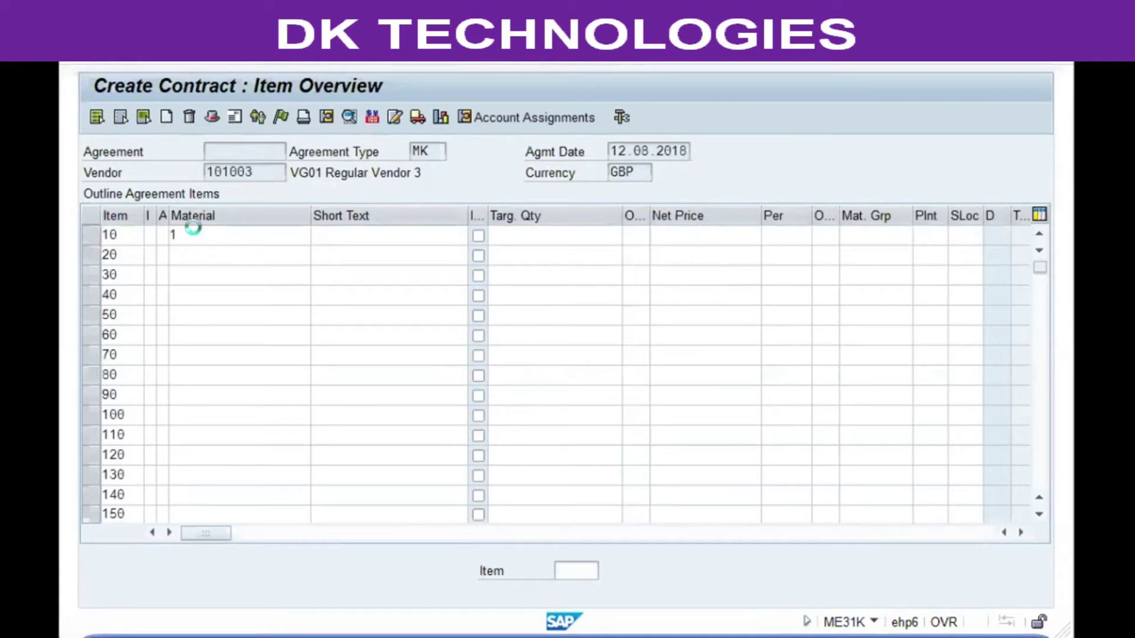
pyautogui.write('vg01')
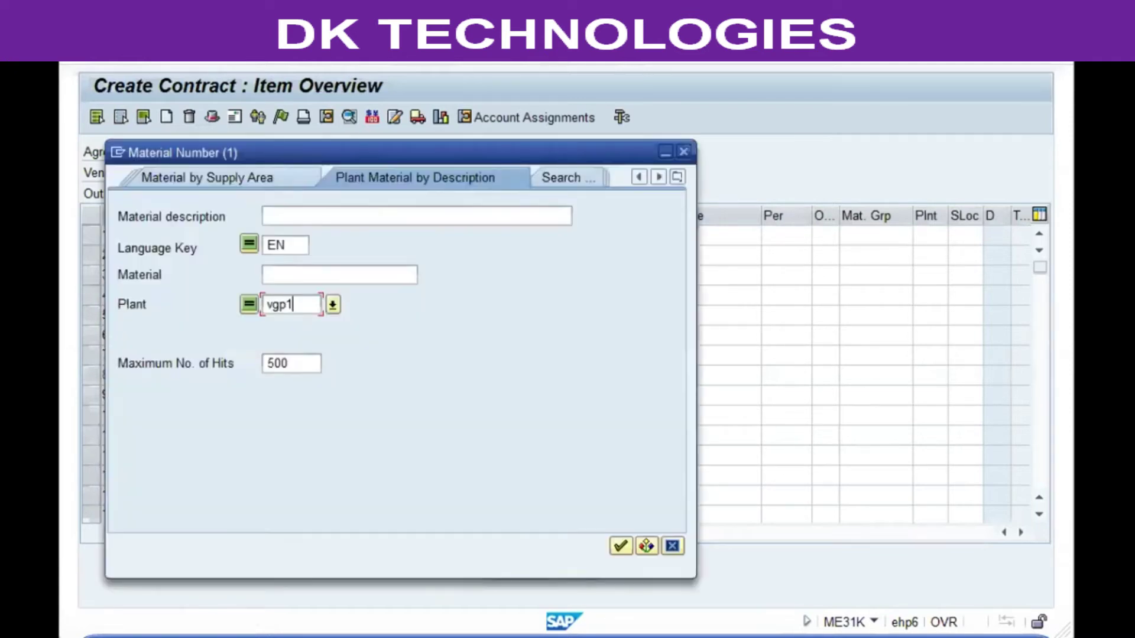
pyautogui.press('Return')
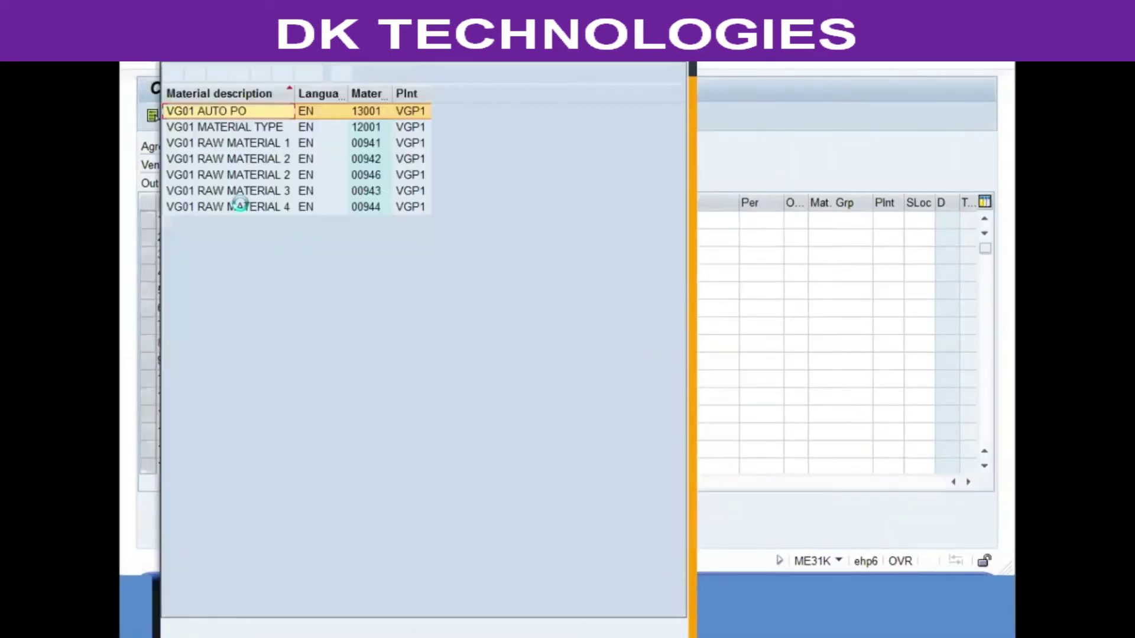
# Step: Choose material 12001, VG01 MATERIAL TYPE, from the found materials for item 10
pyautogui.press('Down')
pyautogui.press('Down')
pyautogui.press('Down')
pyautogui.press('Down')
pyautogui.press('Down')
pyautogui.press('Up')
pyautogui.press('Up')
pyautogui.press('Up')
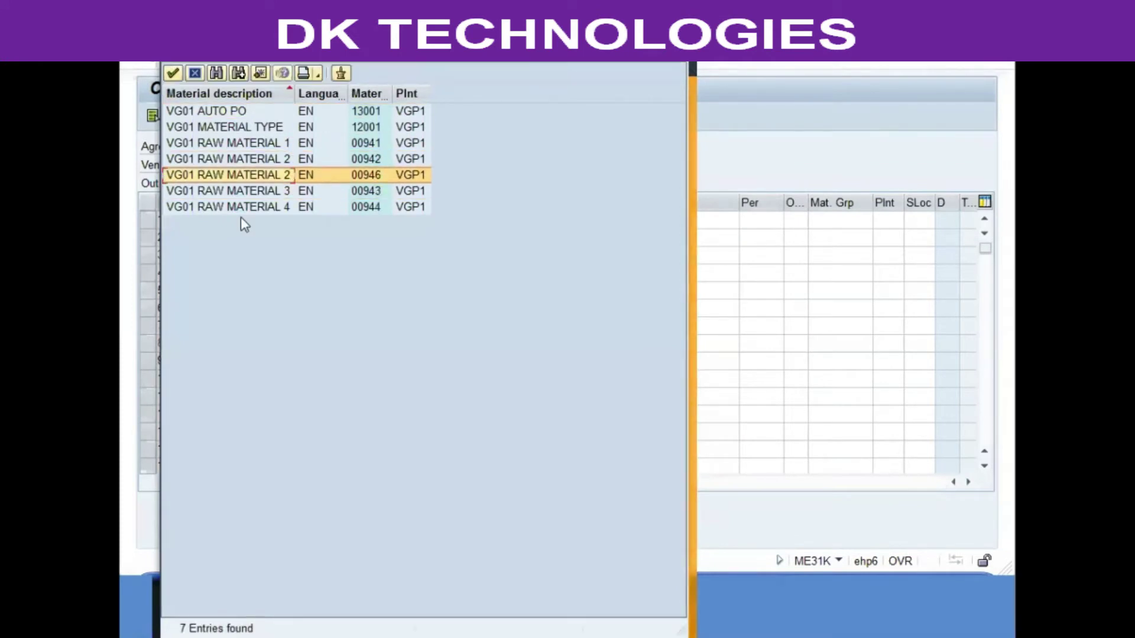
pyautogui.press('Up')
pyautogui.press('Return')
# Step: Enter a target quantity of 2500, a net price of 220 and plant vgp1 for item 10
pyautogui.press('Tab')
pyautogui.press('Tab')
pyautogui.press('Tab')
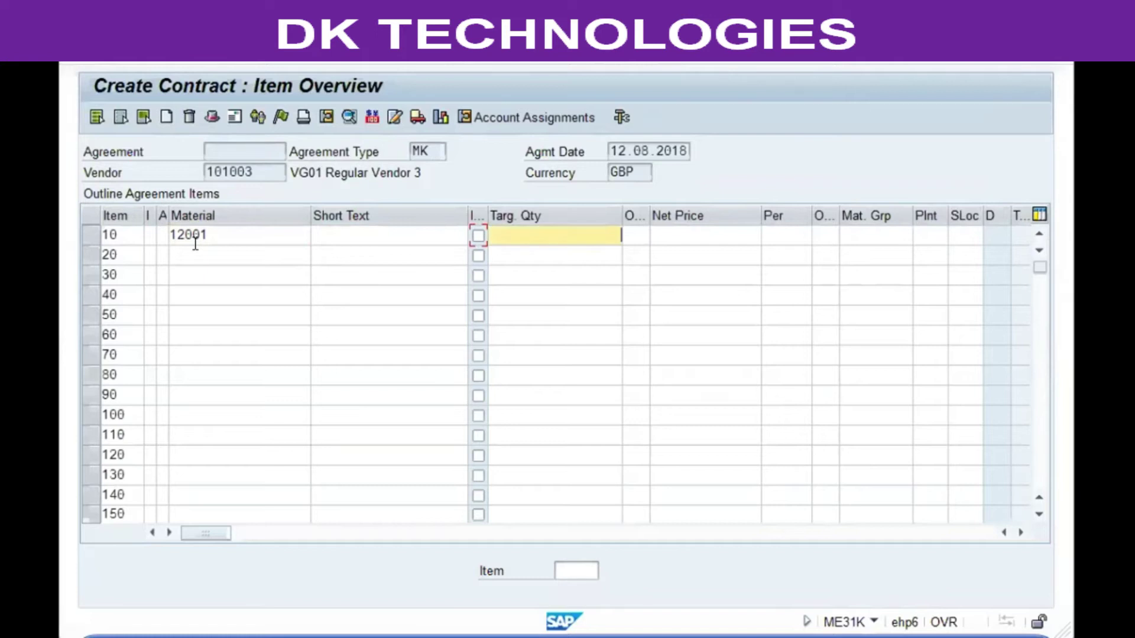
pyautogui.write('2500')
pyautogui.press('Tab')
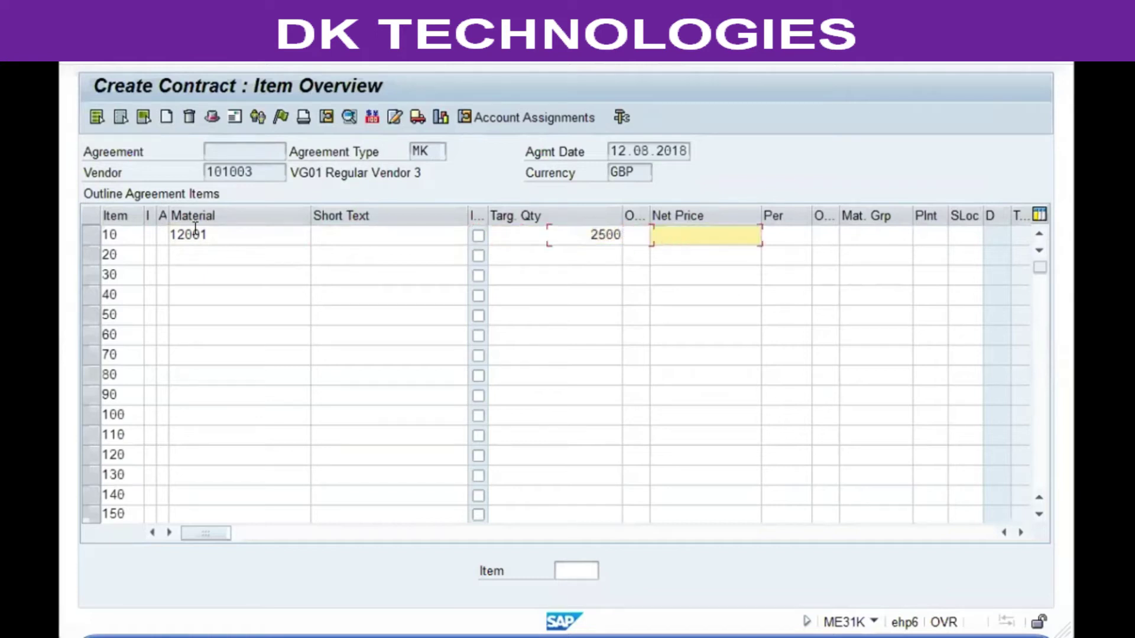
pyautogui.write('220')
pyautogui.press('Tab')
pyautogui.press('Tab')
pyautogui.press('Tab')
pyautogui.press('Tab')
pyautogui.write('vgp1')
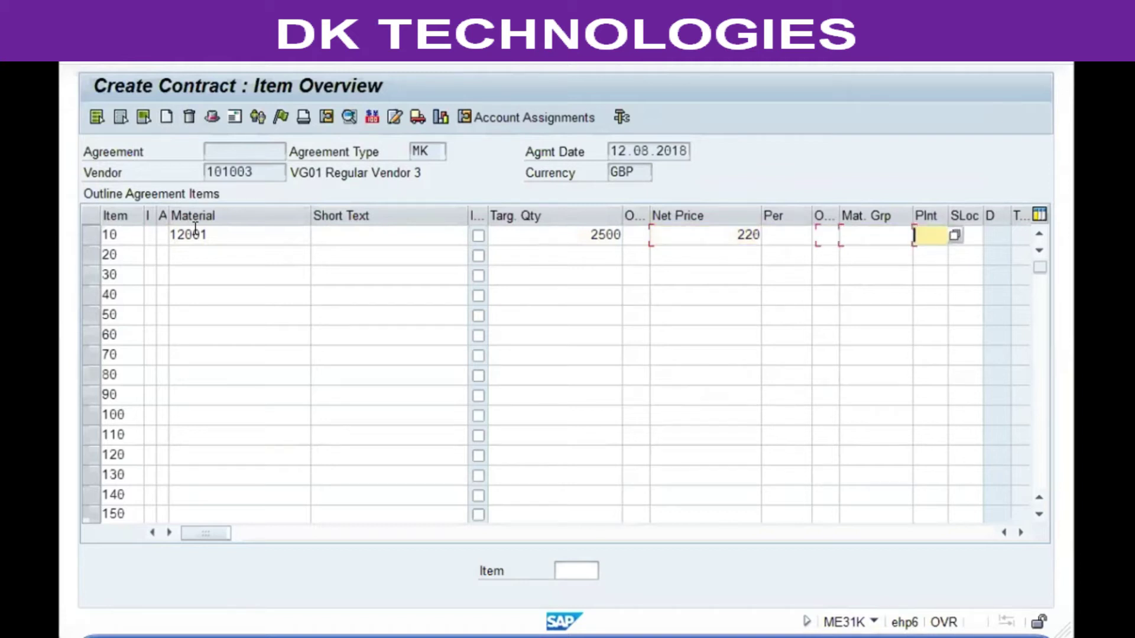
# Step: Change item 10's target quantity to 1500 and validate the item line
pyautogui.hotkey('shift', 'Tab')
pyautogui.hotkey('shift', 'Tab')
pyautogui.hotkey('shift', 'Tab')
pyautogui.hotkey('shift', 'Tab')
pyautogui.hotkey('shift', 'Tab')
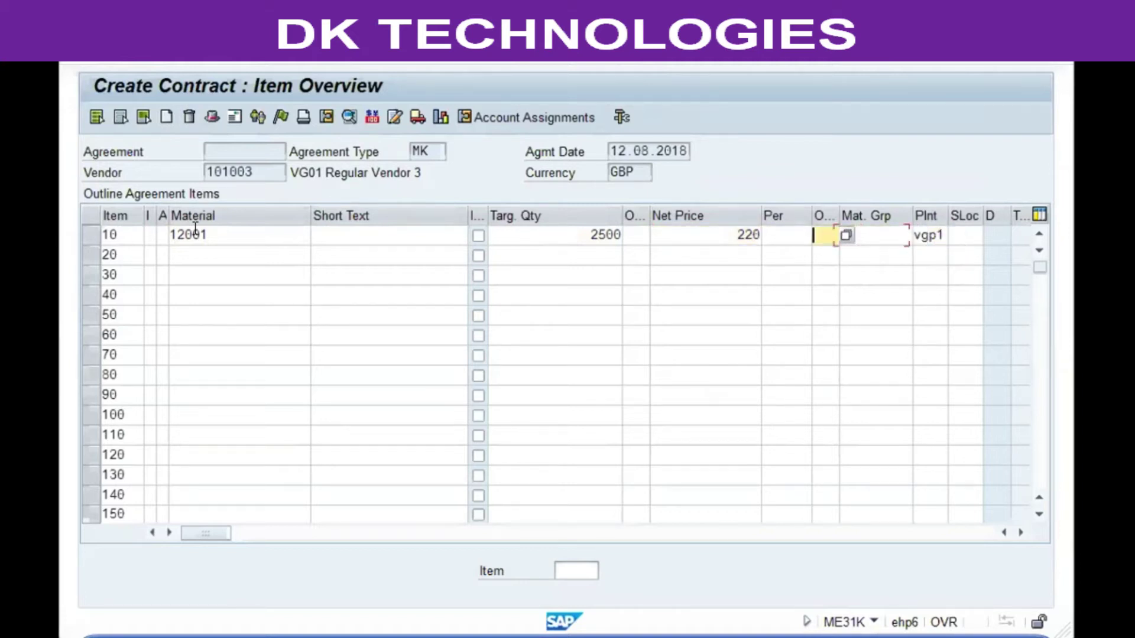
pyautogui.write('1.500')
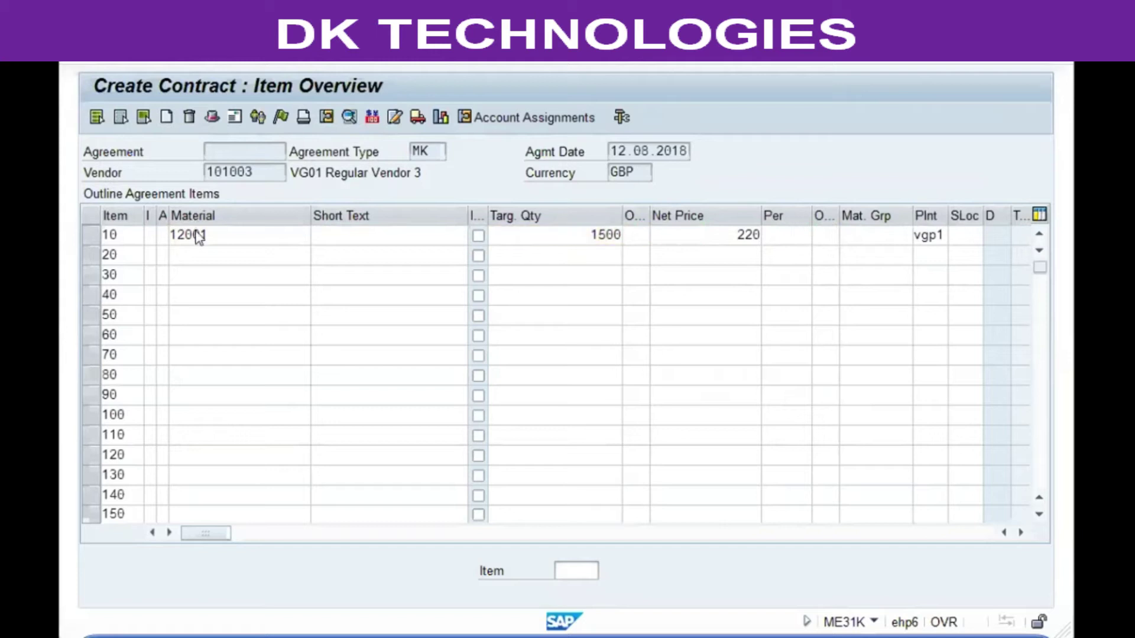
pyautogui.press('Return')
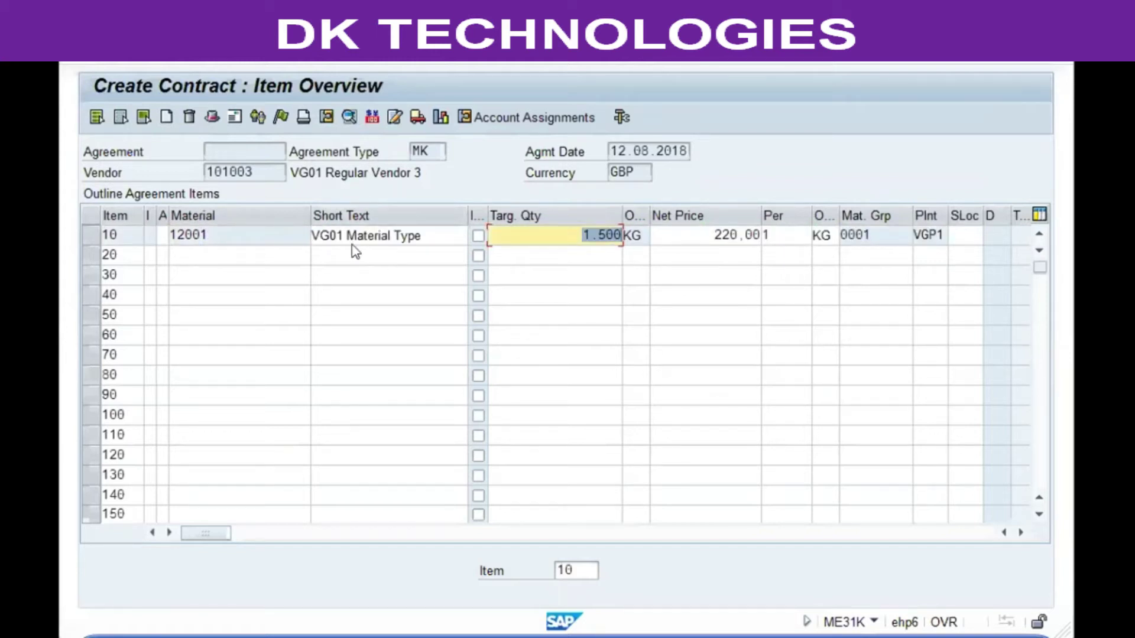
# Step: Examine the text types available in the contract's header text overview and return to the item overview
pyautogui.click(260, 52)
pyautogui.moveTo(262, 76)
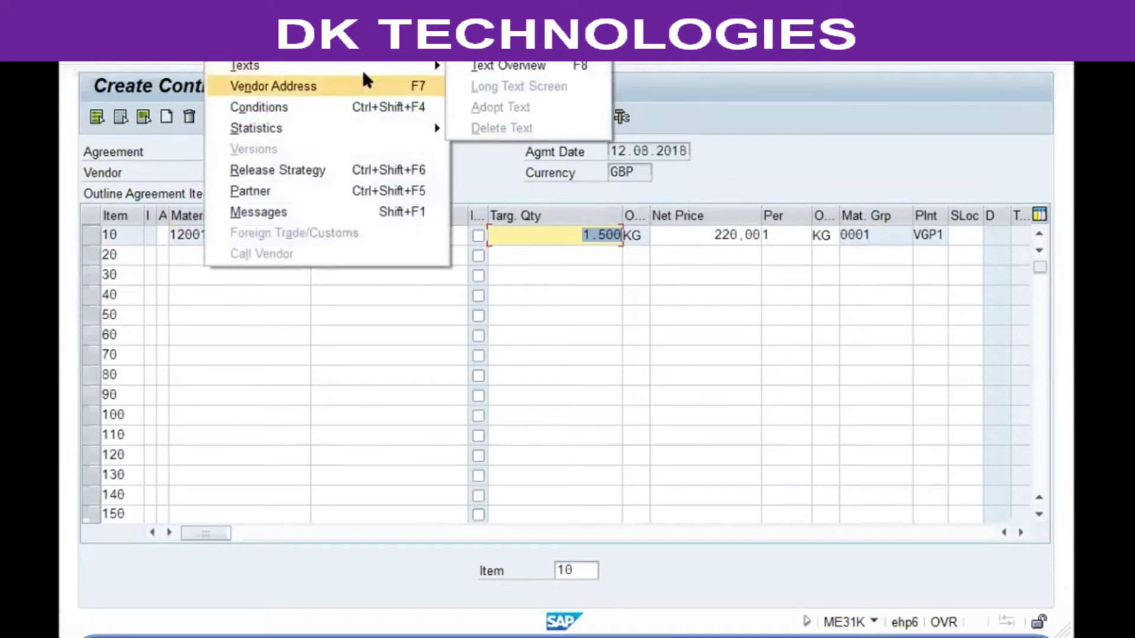
pyautogui.click(507, 67)
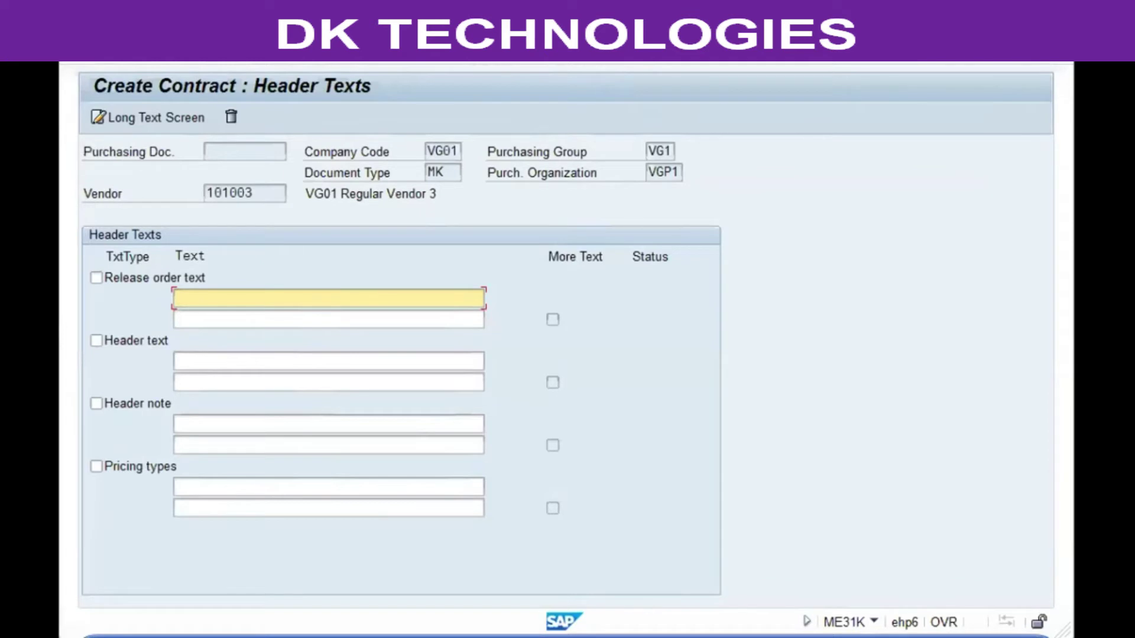
pyautogui.scroll(-3, 854, 210)
pyautogui.scroll(1, 855, 210)
pyautogui.scroll(2, 858, 211)
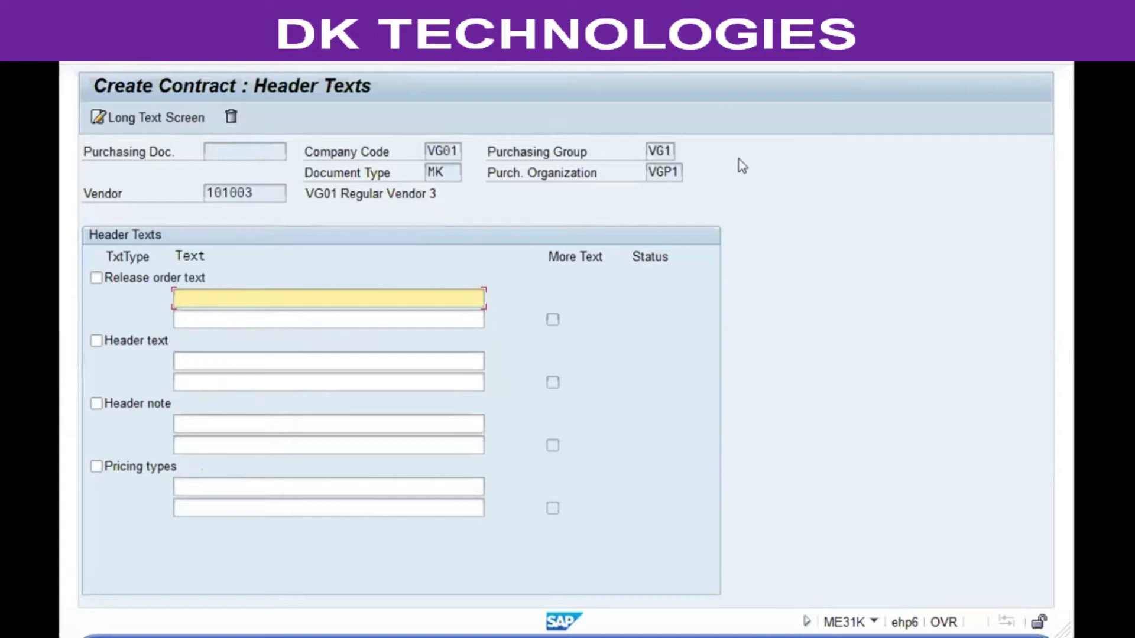
pyautogui.press('F3')
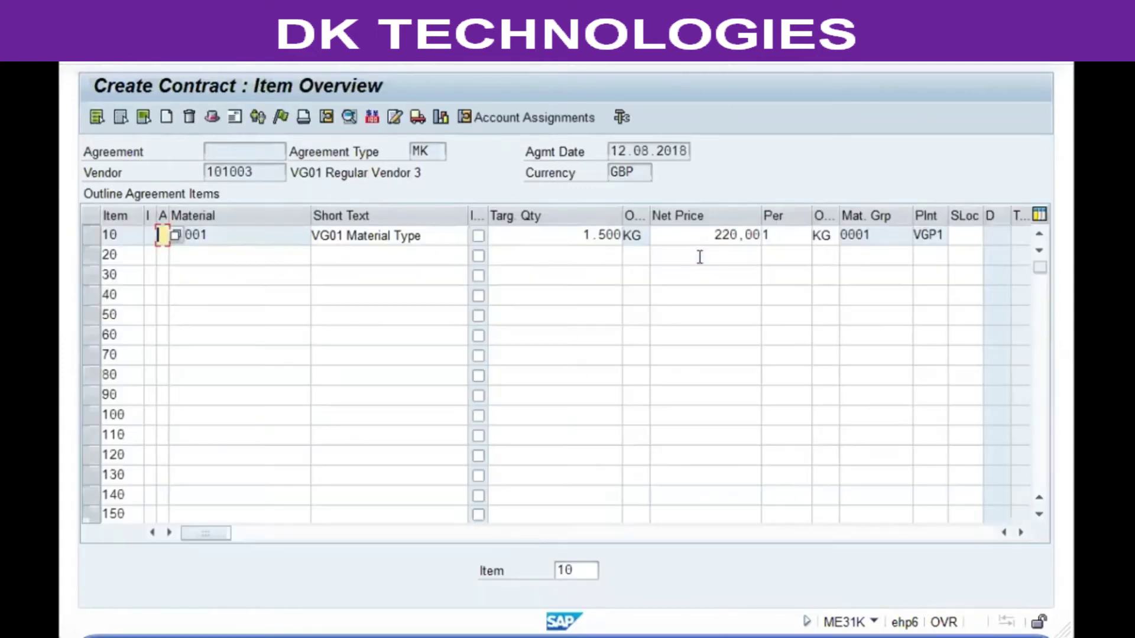
# Step: Check the contract's output messages and header data, returning to the item overview
pyautogui.click(303, 117)
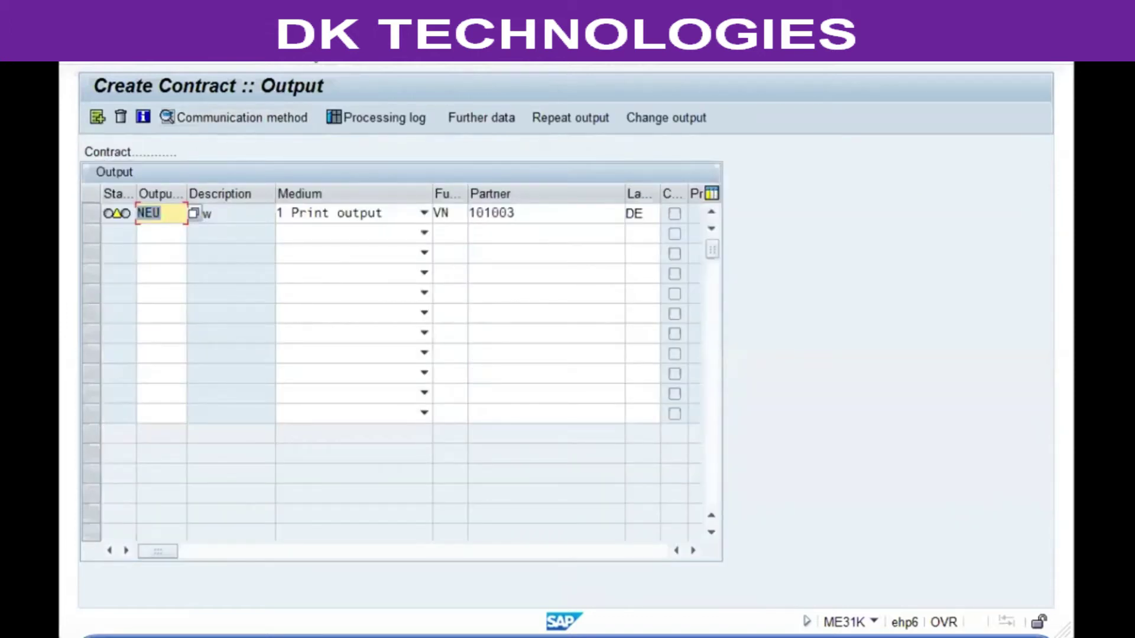
pyautogui.press('F3')
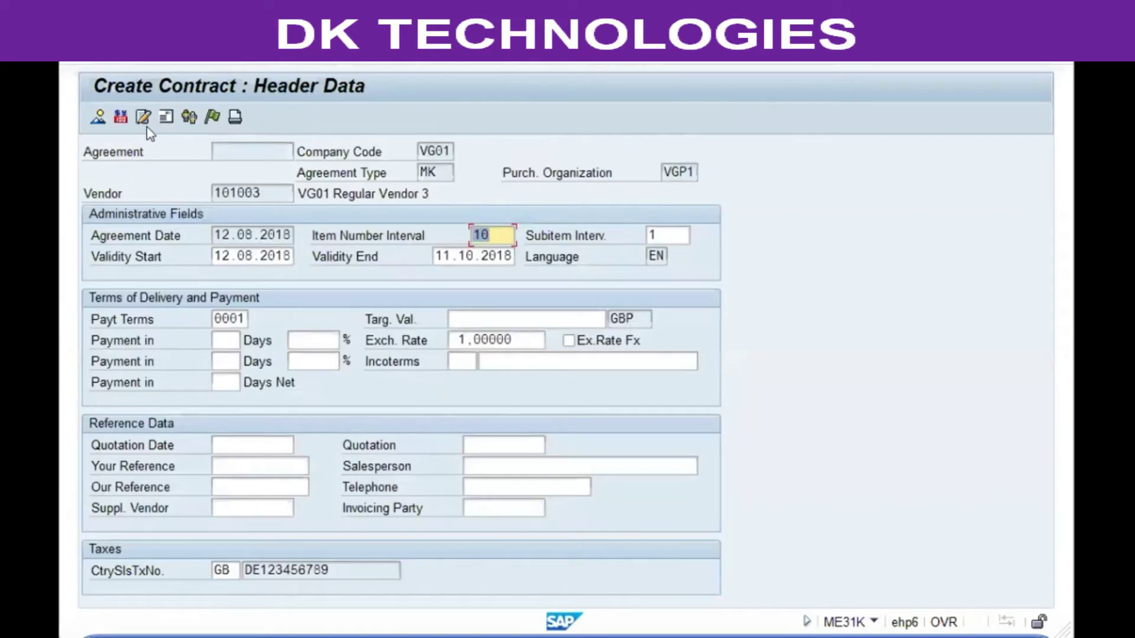
pyautogui.click(97, 117)
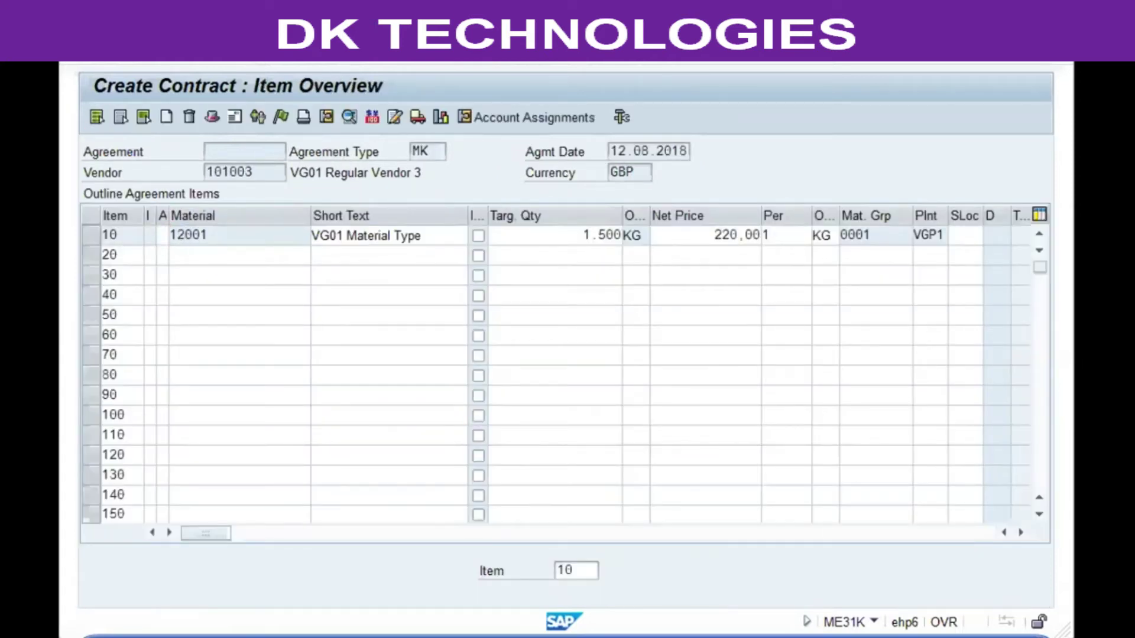
# Step: Save the quantity contract and leave the contract creation transaction
pyautogui.hotkey('ctrl', 's')
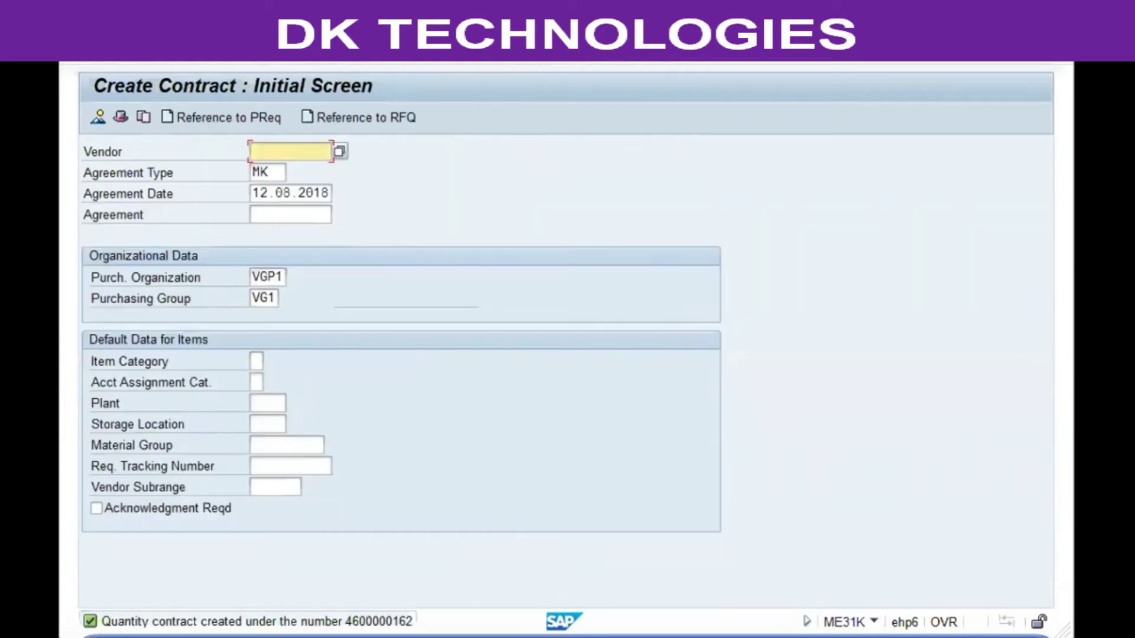
pyautogui.click(546, 483)
pyautogui.press('F3')
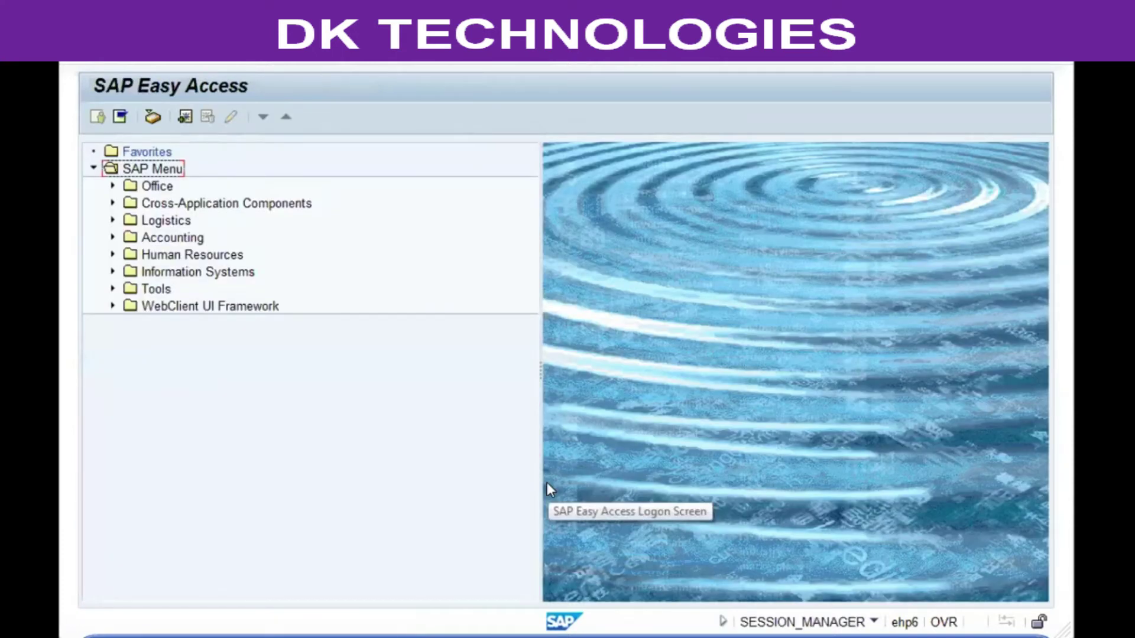
# Step: View the saved contract's item overview in change mode with ME32K and exit without editing
pyautogui.press('F3')
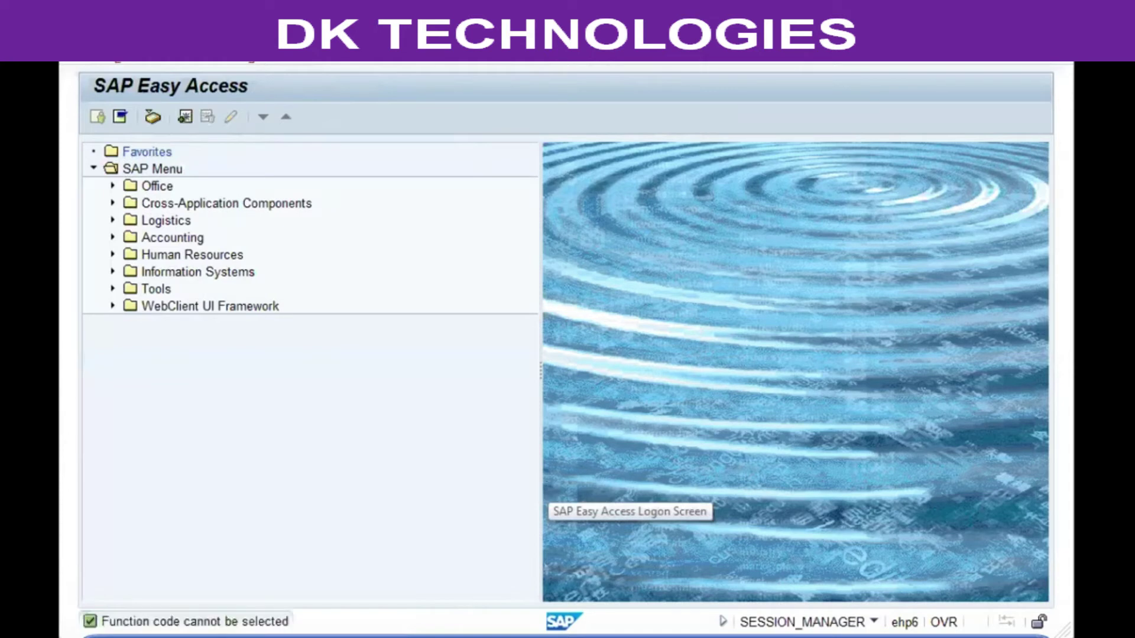
pyautogui.press('Return')
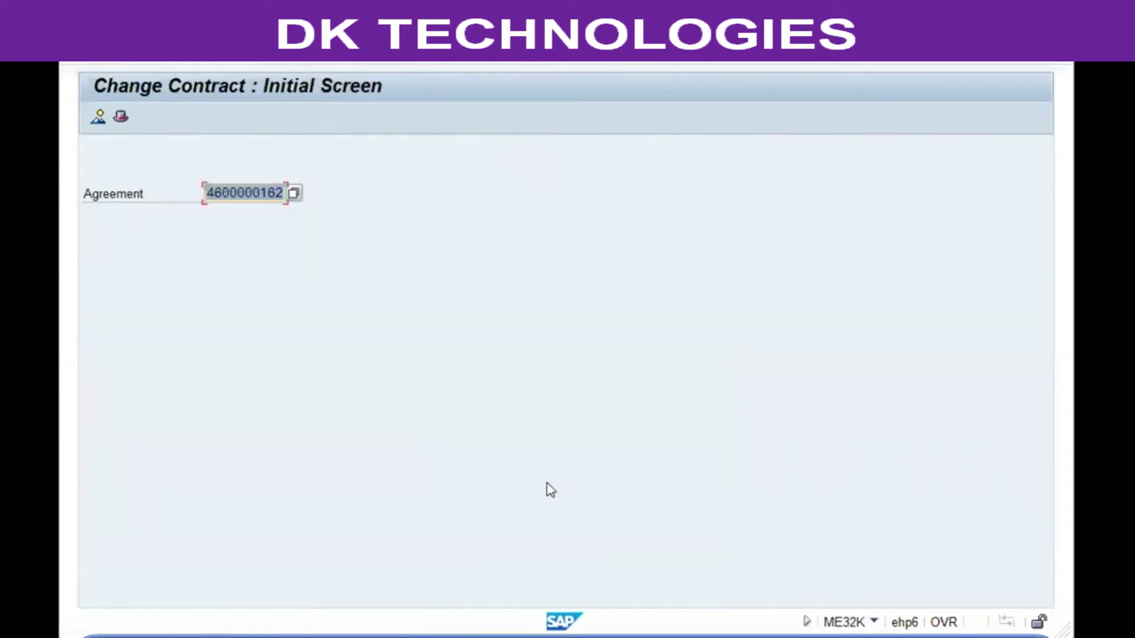
pyautogui.press('Return')
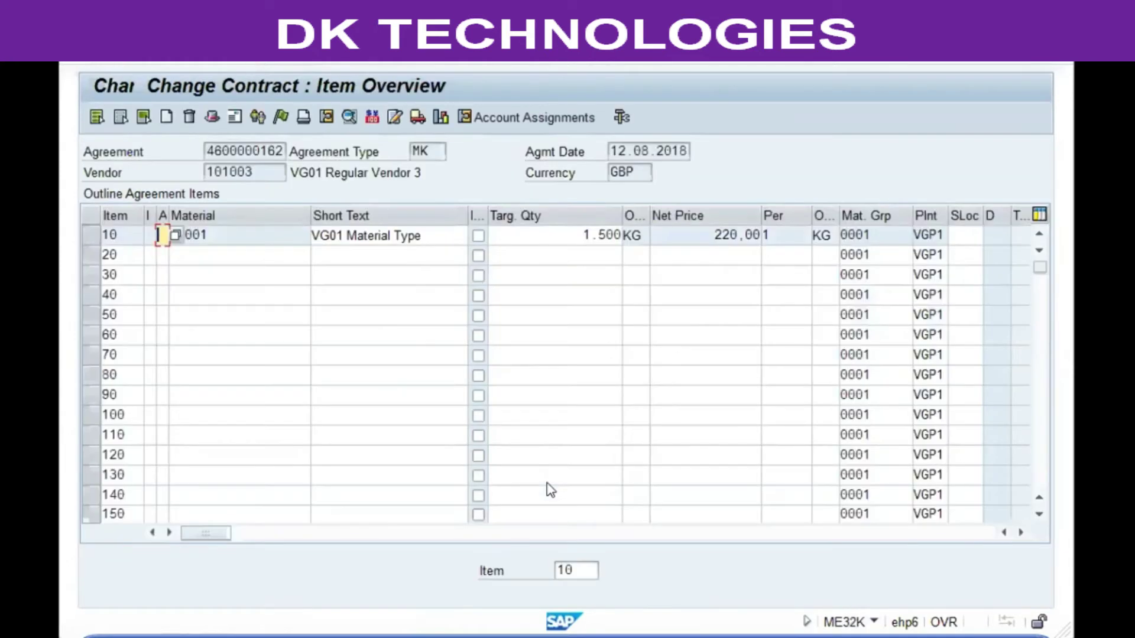
pyautogui.press('F3')
pyautogui.press('F3')
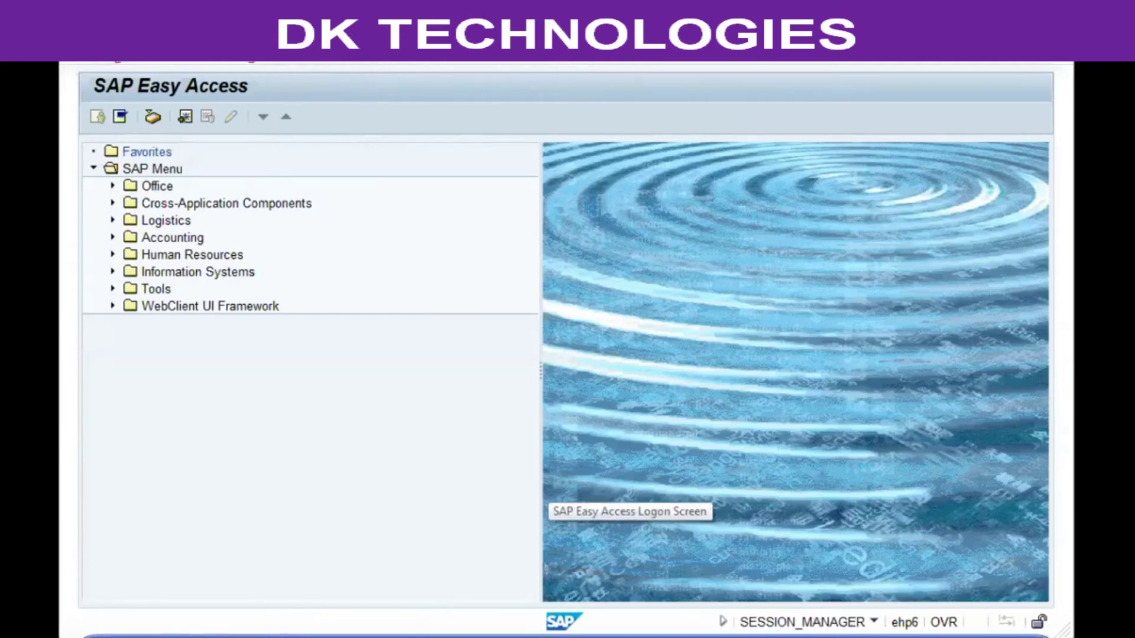
# Step: View the saved contract's item overview in display mode with ME33K and exit to the start screen
pyautogui.press('Return')
pyautogui.press('Return')
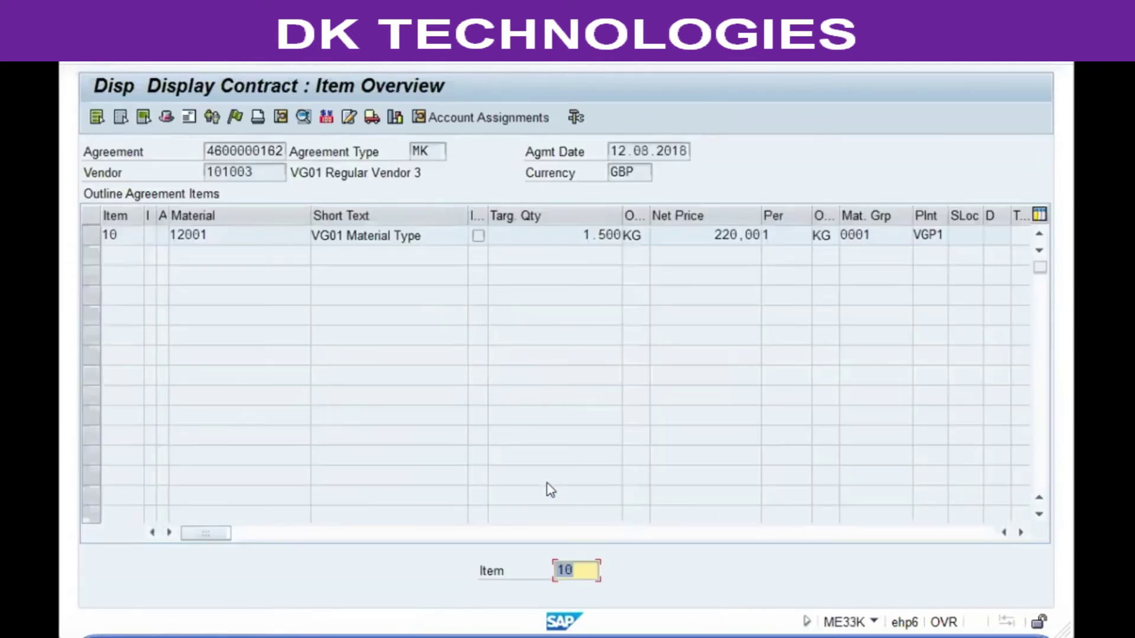
pyautogui.press('F3')
pyautogui.press('F3')
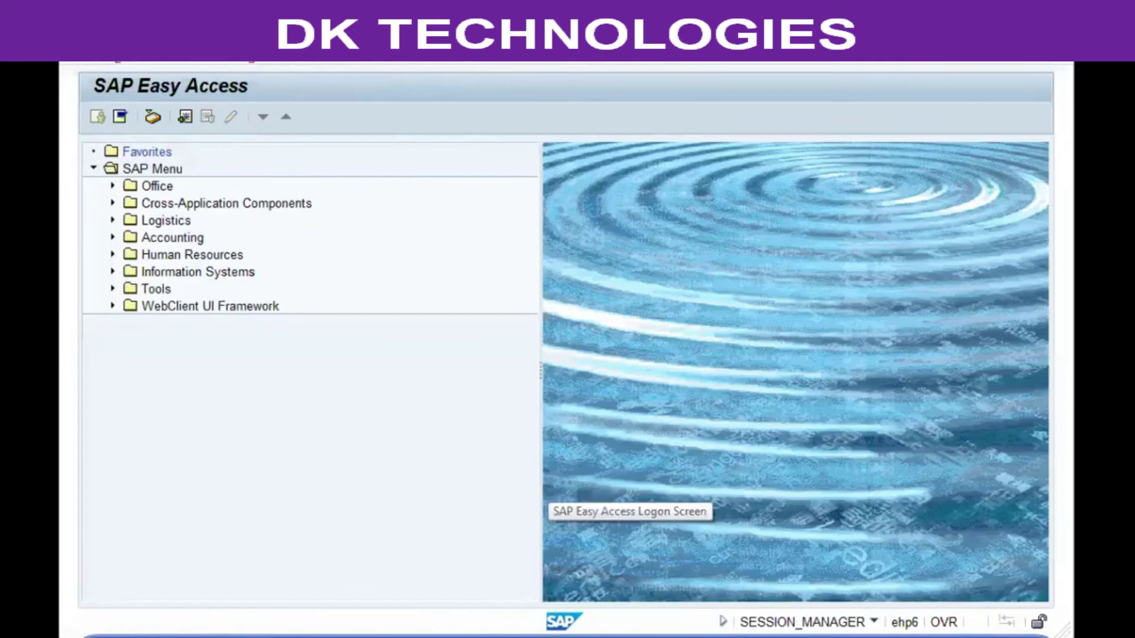
# Step: Open the message output selection for the saved contract with ME9K
pyautogui.press('Return')
pyautogui.press('Return')
pyautogui.press('F3')
pyautogui.press('F3')
pyautogui.press('Return')
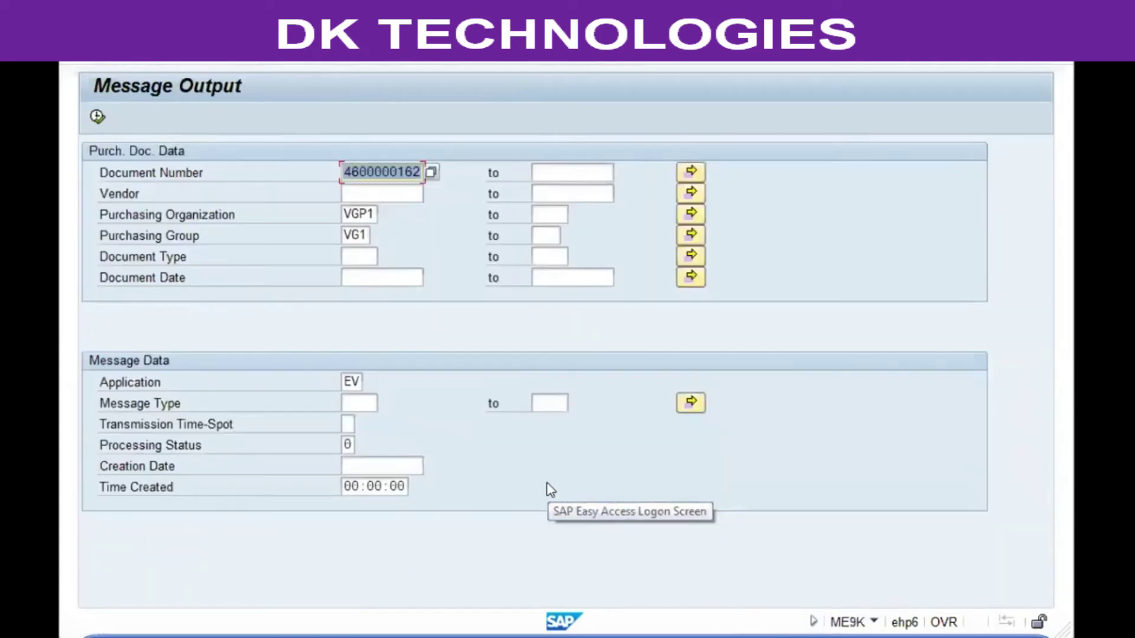
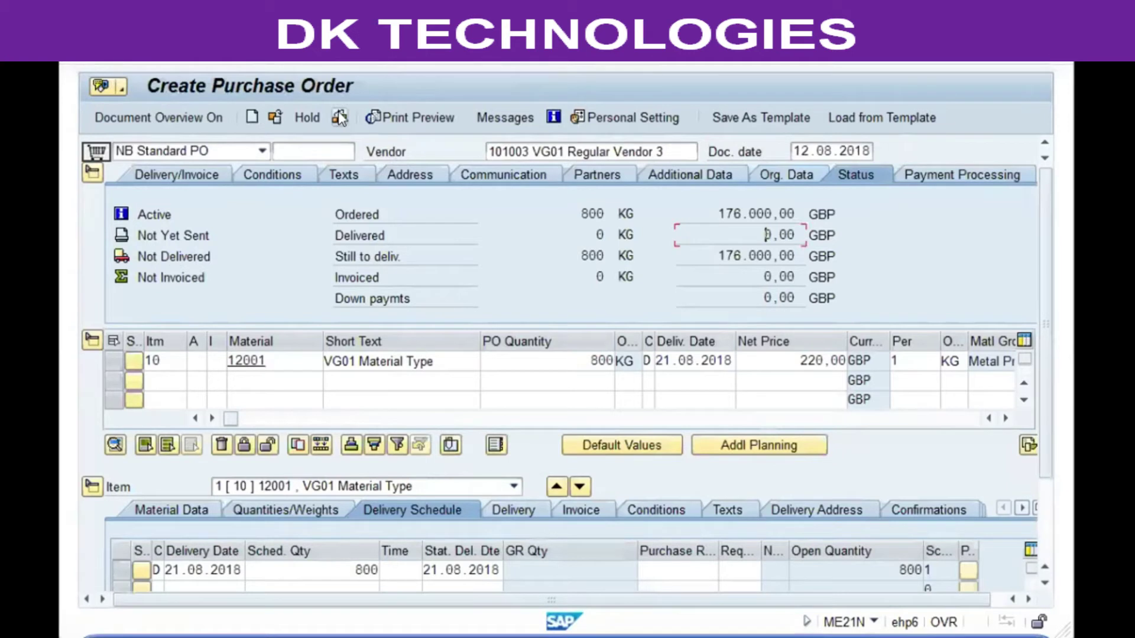
# Step: Check the standard purchase order for 800 KG of material 12001, save it and leave purchase order creation
pyautogui.click(339, 119)
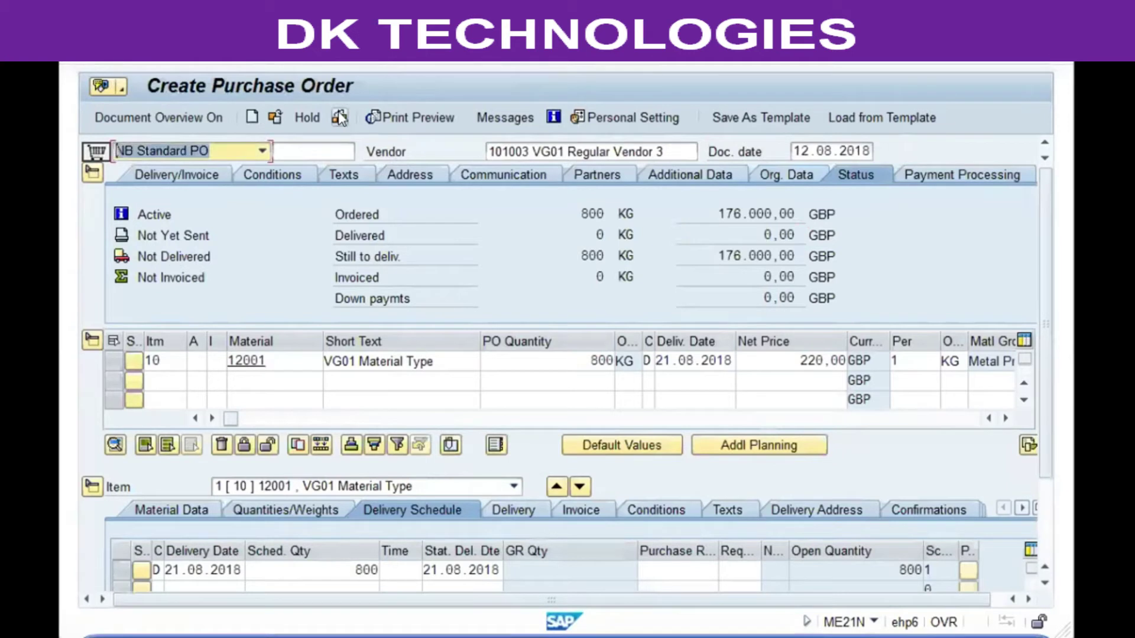
pyautogui.click(283, 60)
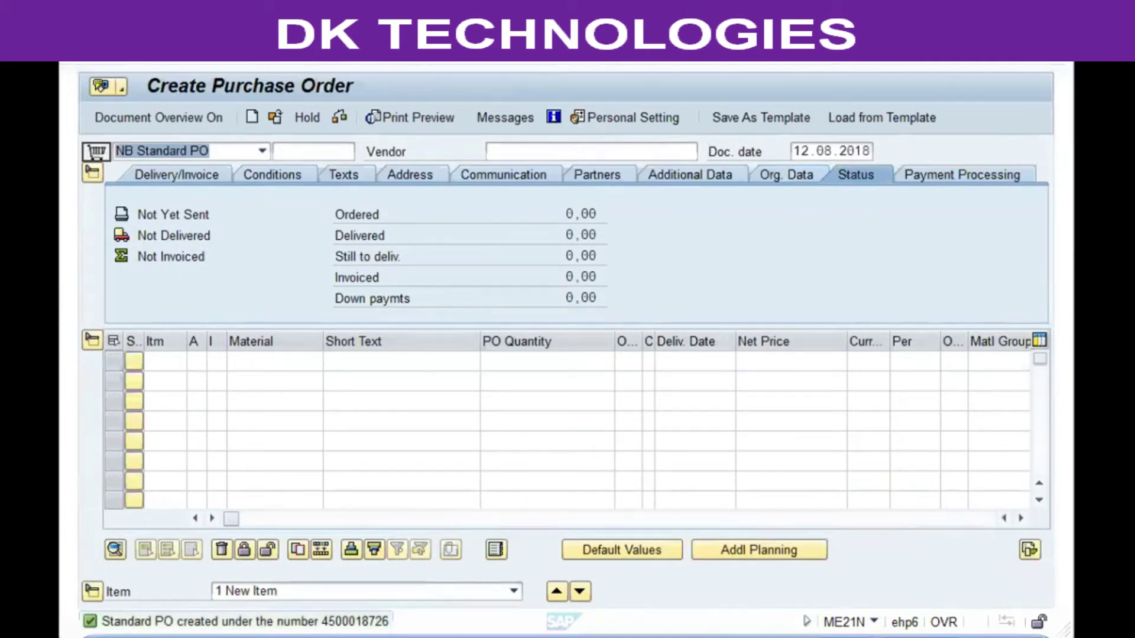
pyautogui.click(318, 58)
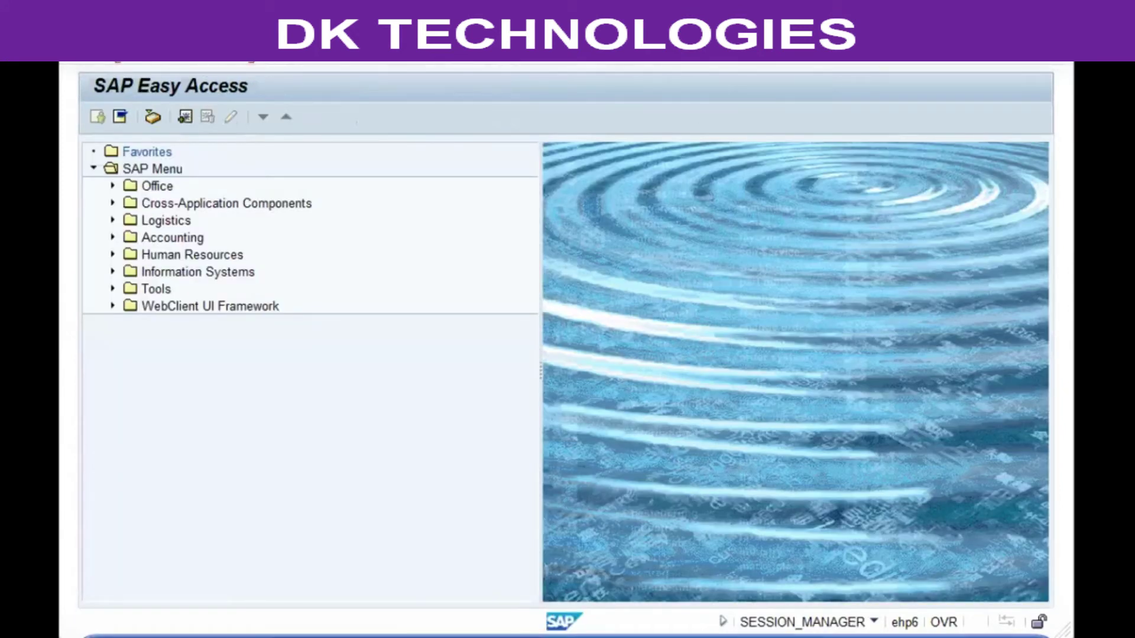
# Step: Output the NEU message of the new purchase order with ME9F and return to the start screen
pyautogui.press('Return')
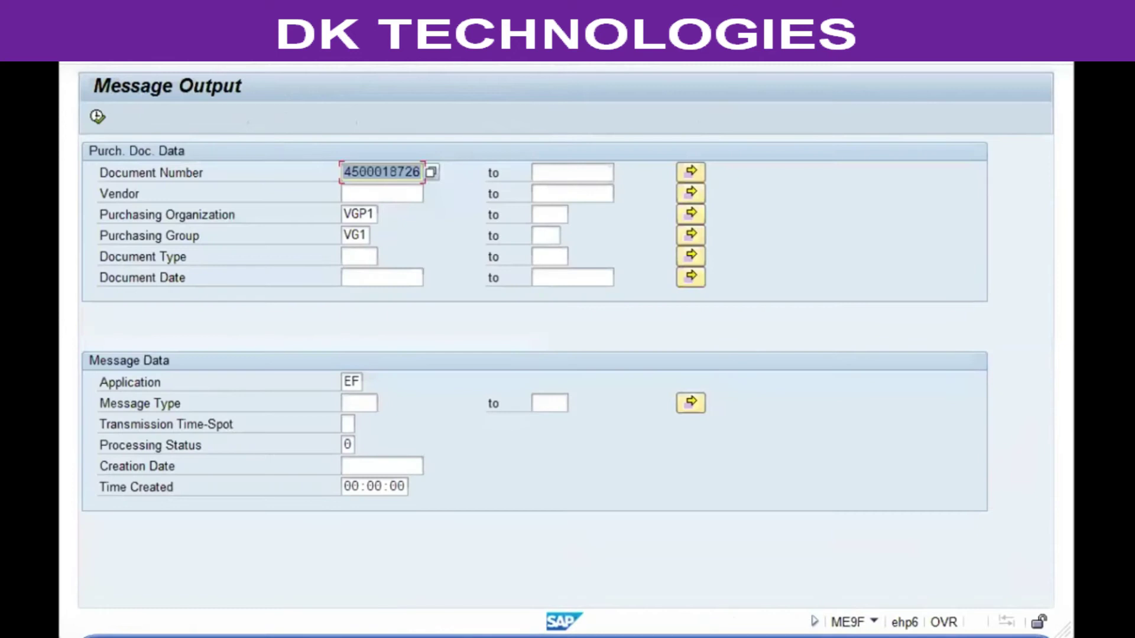
pyautogui.press('F8')
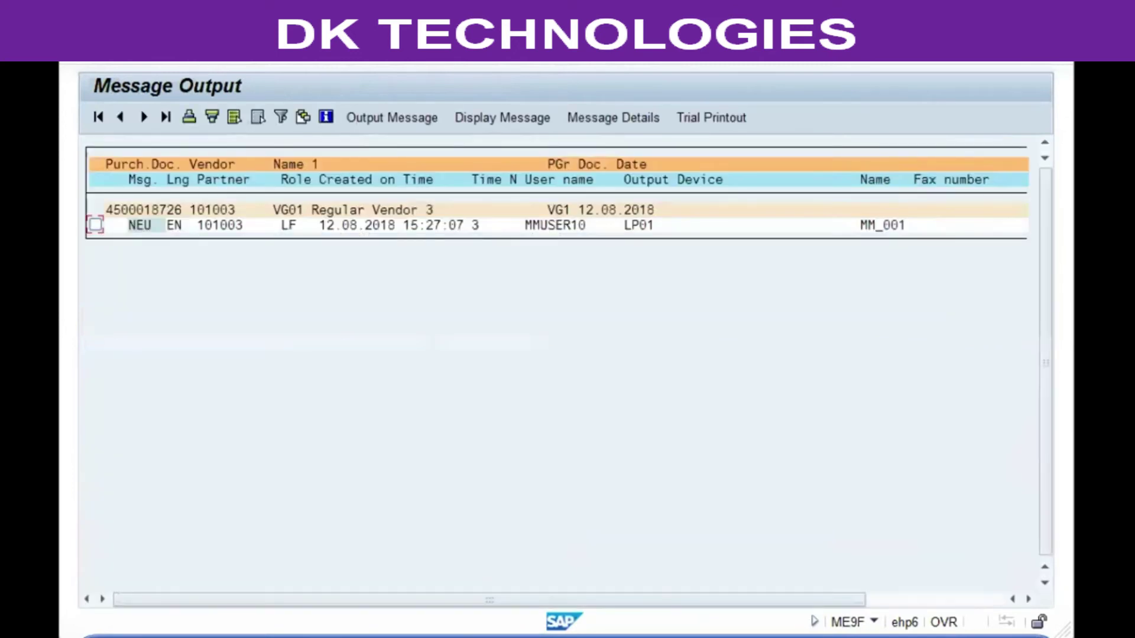
pyautogui.click(95, 225)
pyautogui.press('F8')
pyautogui.press('F3')
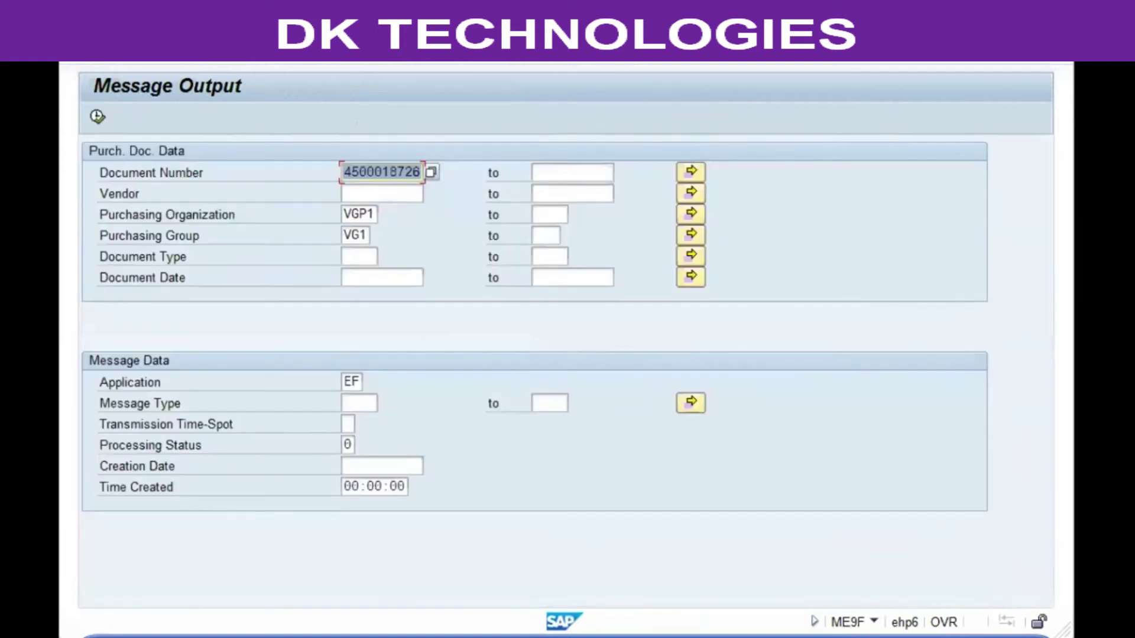
pyautogui.press('F3')
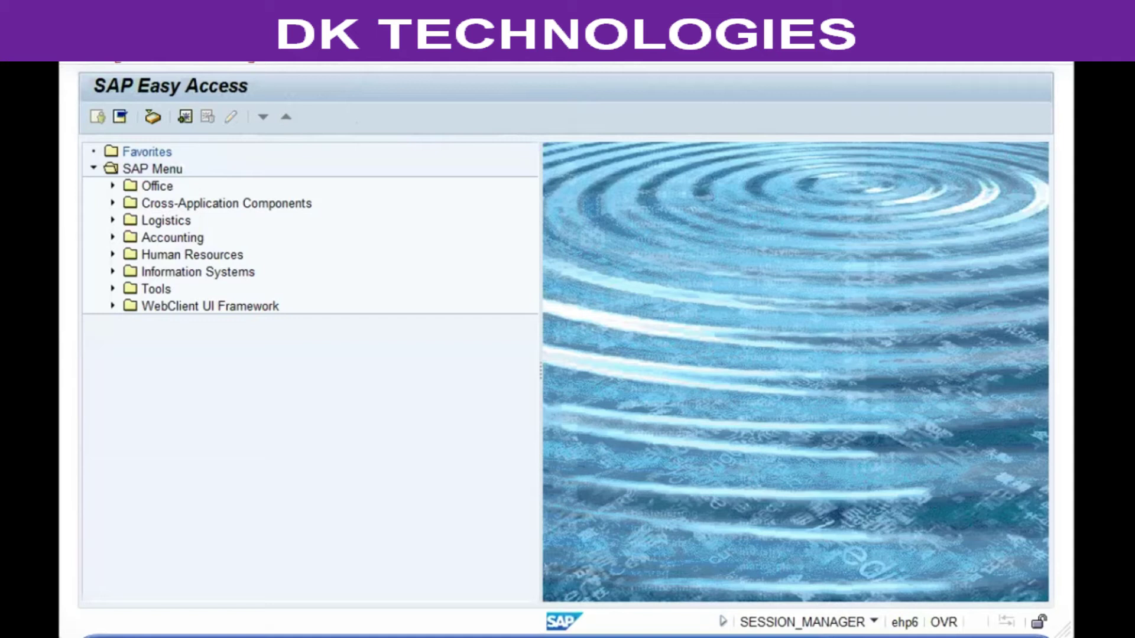
# Step: Display the purchase order with ME23N and examine its print preview for delivery details, item prices and the contract reference
pyautogui.press('Return')
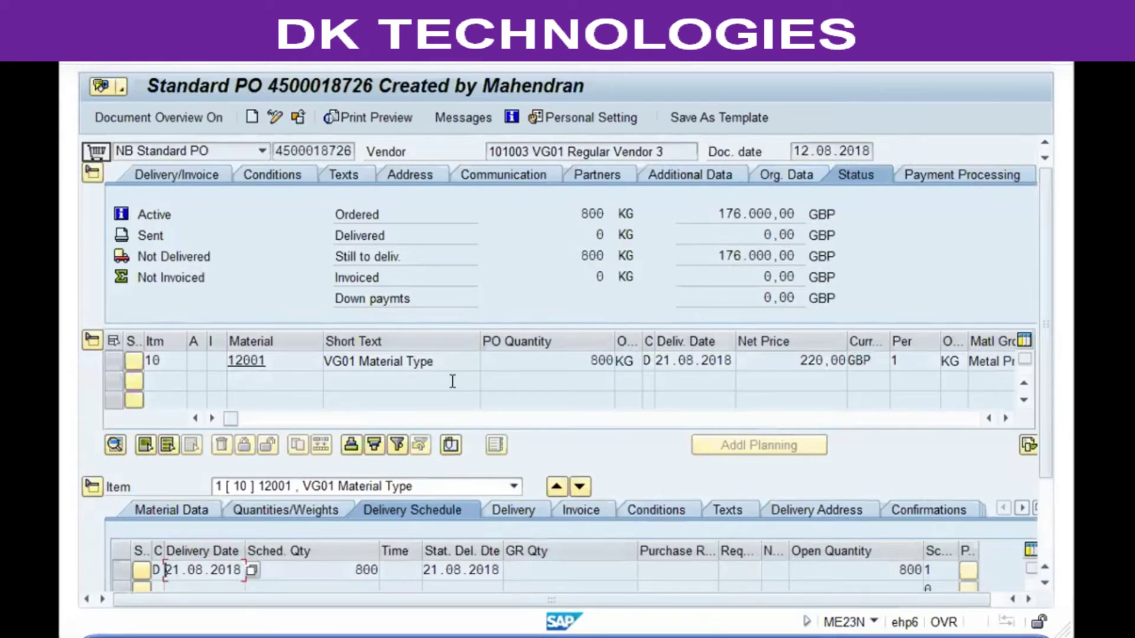
pyautogui.click(370, 121)
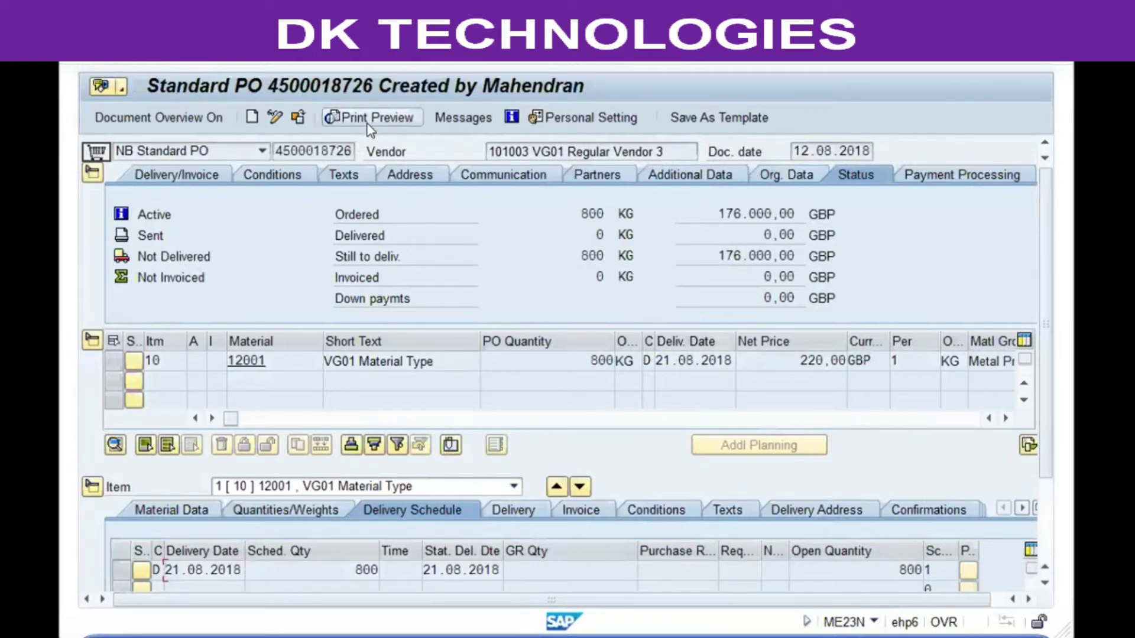
pyautogui.scroll(-3, 376, 238)
pyautogui.scroll(-3, 378, 237)
pyautogui.scroll(3, 381, 236)
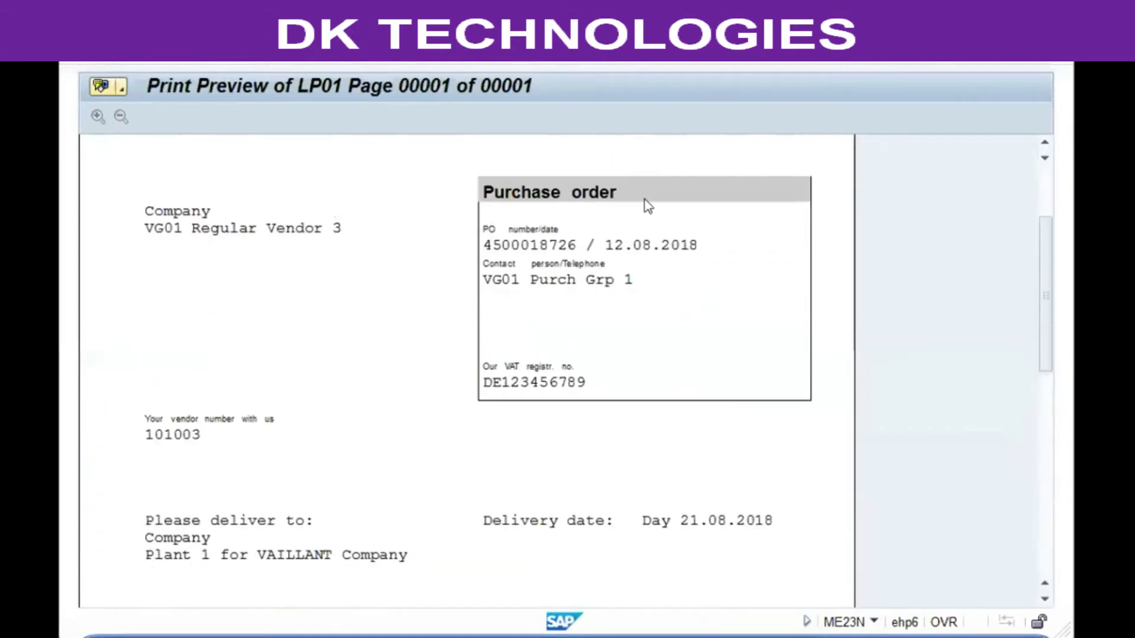
pyautogui.scroll(-8, 648, 206)
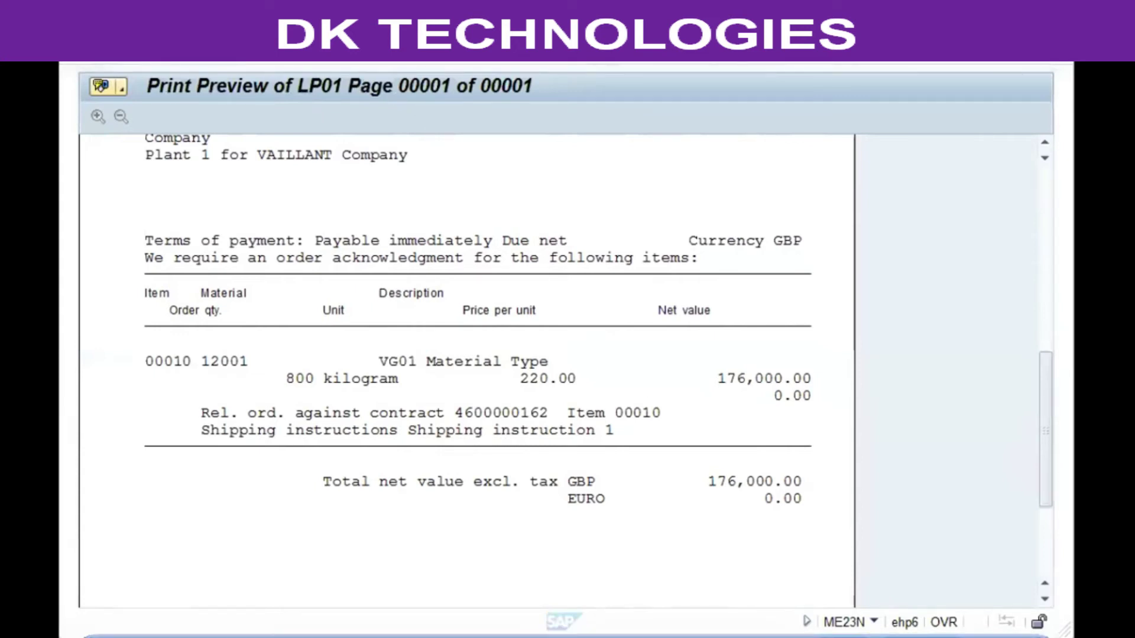
pyautogui.click(338, 50)
pyautogui.click(338, 50)
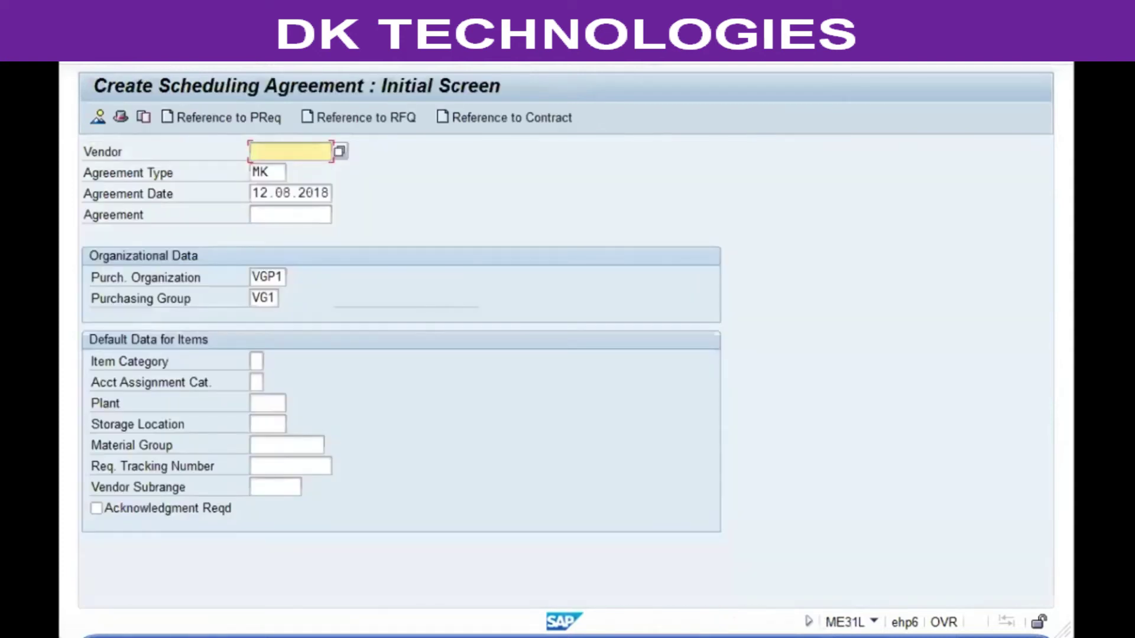
# Step: Start a scheduling agreement of type LP for VG01 Regular Vendor 2 and continue to its header data
pyautogui.write('101002')
pyautogui.press('Return')
pyautogui.press('Tab')
pyautogui.write('LP')
pyautogui.press('Tab')
pyautogui.press('Tab')
pyautogui.press('Tab')
pyautogui.press('Tab')
pyautogui.press('Return')
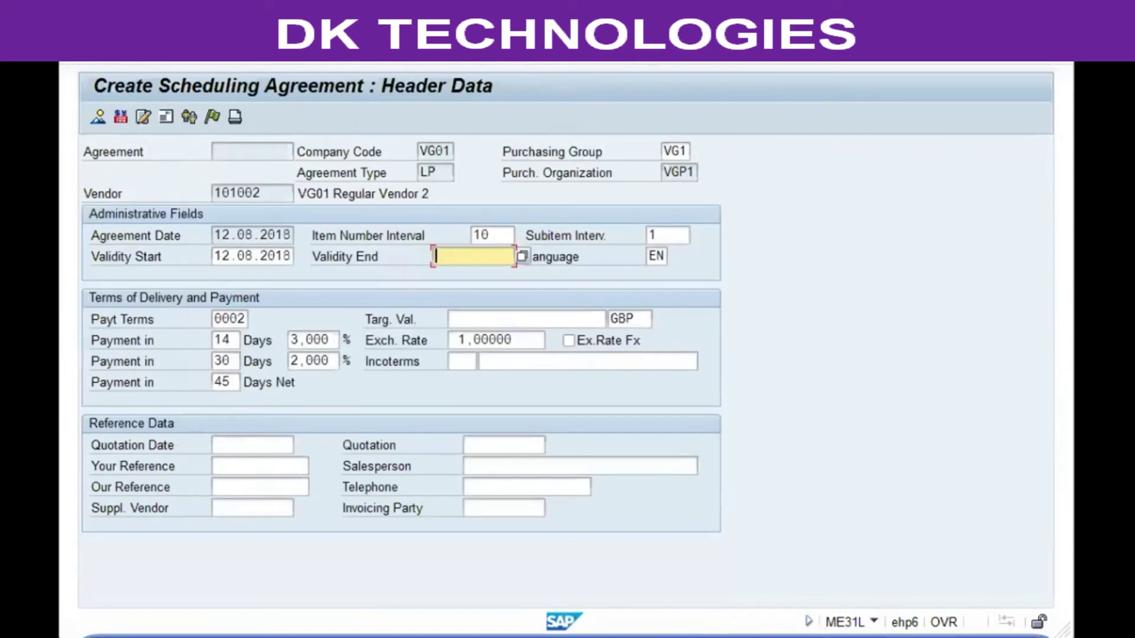
# Step: Set the scheduling agreement's validity end to 11.09.2018 and continue to the item overview
pyautogui.write('11.09.2018')
pyautogui.press('Return')
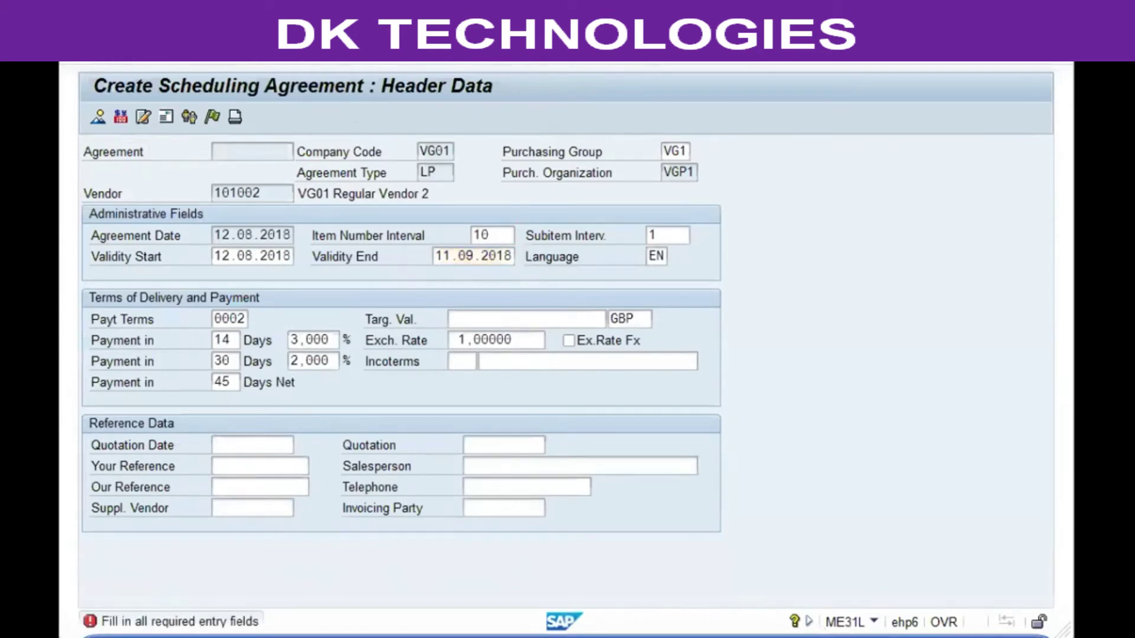
pyautogui.press('Tab')
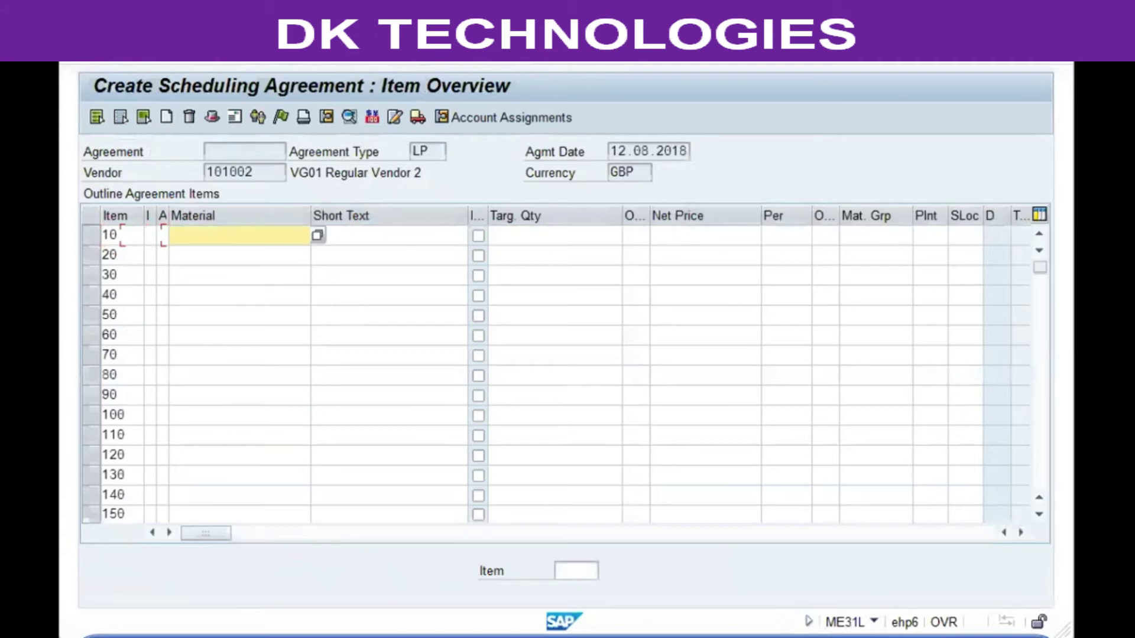
# Step: Search the materials of plant VGP1 and pick material 00946 for item 10
pyautogui.press('BackSpace')
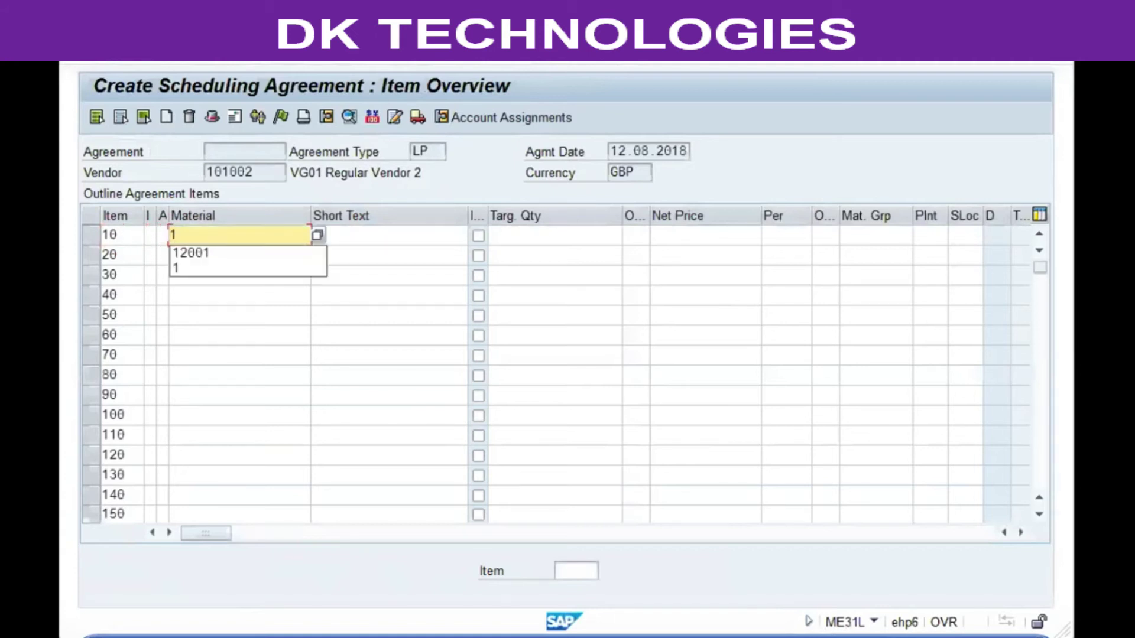
pyautogui.click(162, 62)
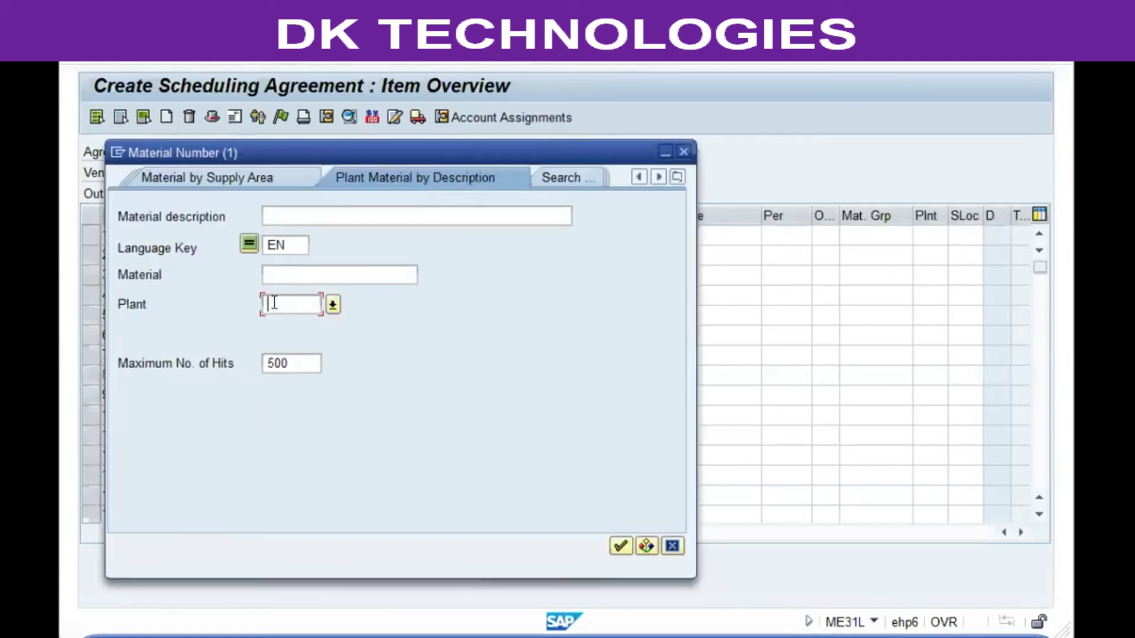
pyautogui.write('vgc1')
pyautogui.press('Return')
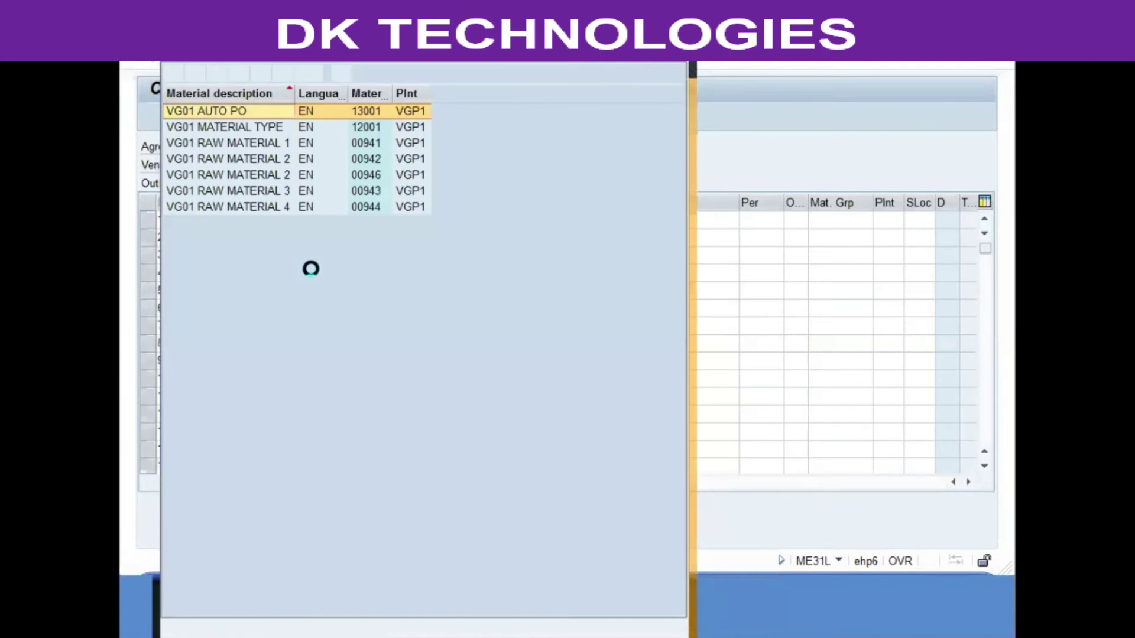
pyautogui.doubleClick(365, 180)
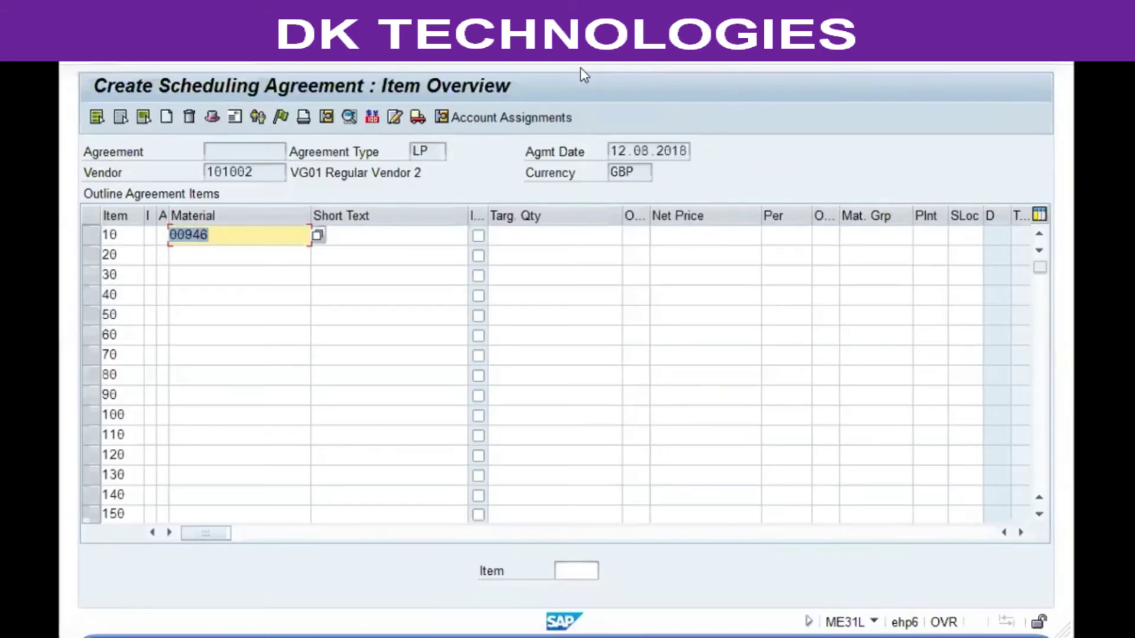
# Step: Enter target quantity 800, net price 250 and plant VGP1 for item 10, and save the scheduling agreement
pyautogui.click(565, 231)
pyautogui.write('800')
pyautogui.press('Tab')
pyautogui.press('Tab')
pyautogui.hotkey('shift', 'Tab')
pyautogui.write('250')
pyautogui.press('Tab')
pyautogui.press('Tab')
pyautogui.press('Tab')
pyautogui.press('Tab')
pyautogui.write('vgp1')
pyautogui.press('Return')
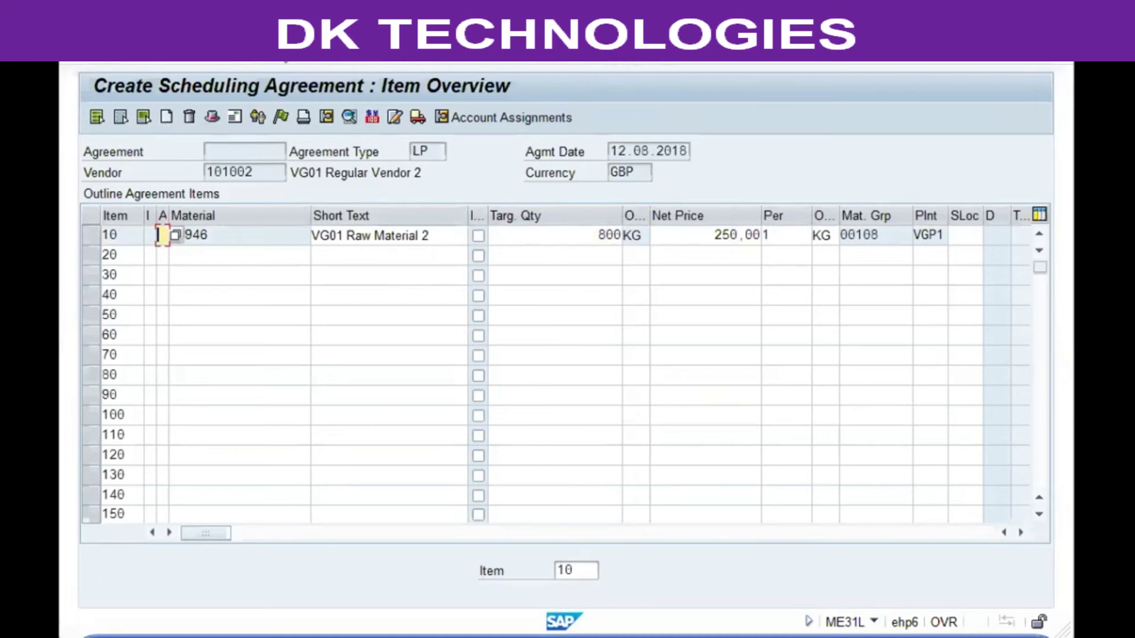
pyautogui.click(284, 52)
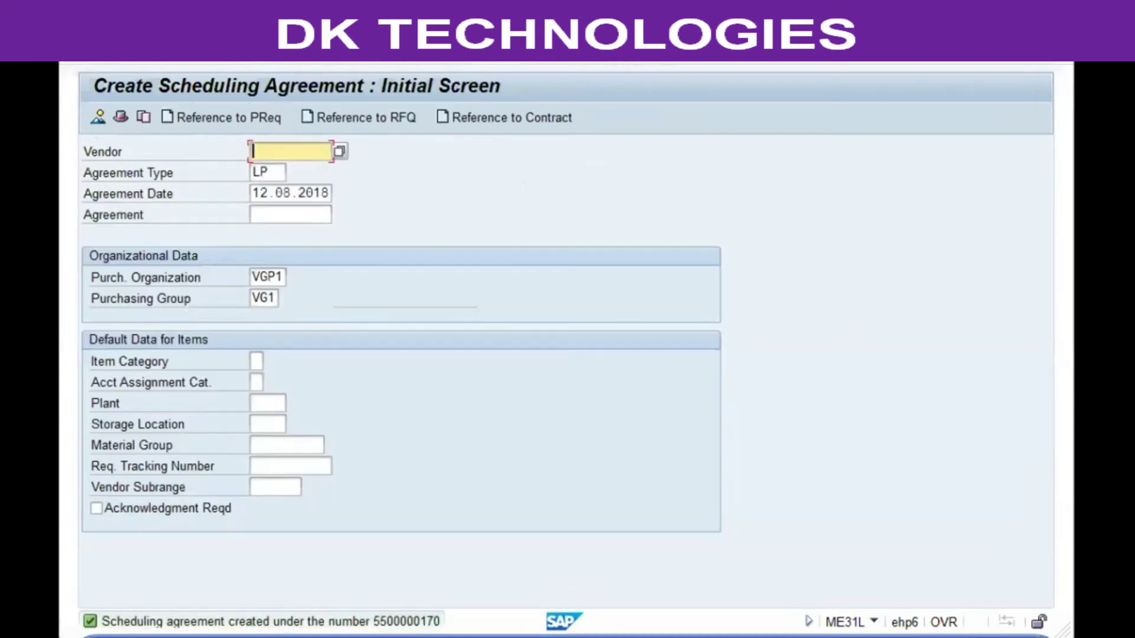
pyautogui.press('F3')
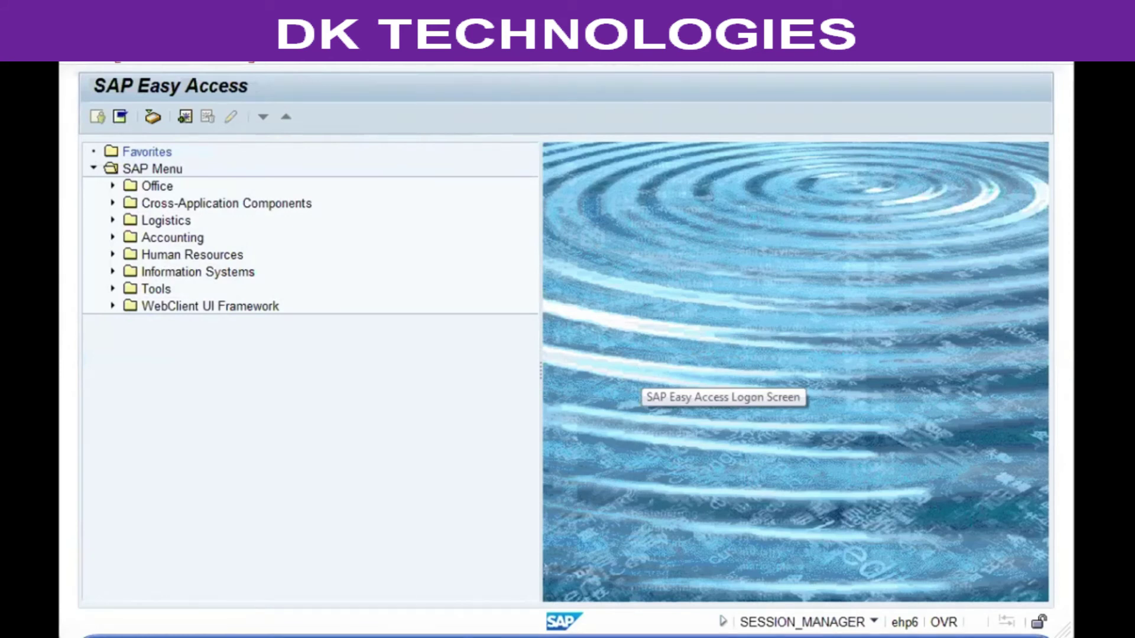
# Step: View the saved scheduling agreement in change mode with ME32L and exit without editing
pyautogui.press('Return')
pyautogui.press('Return')
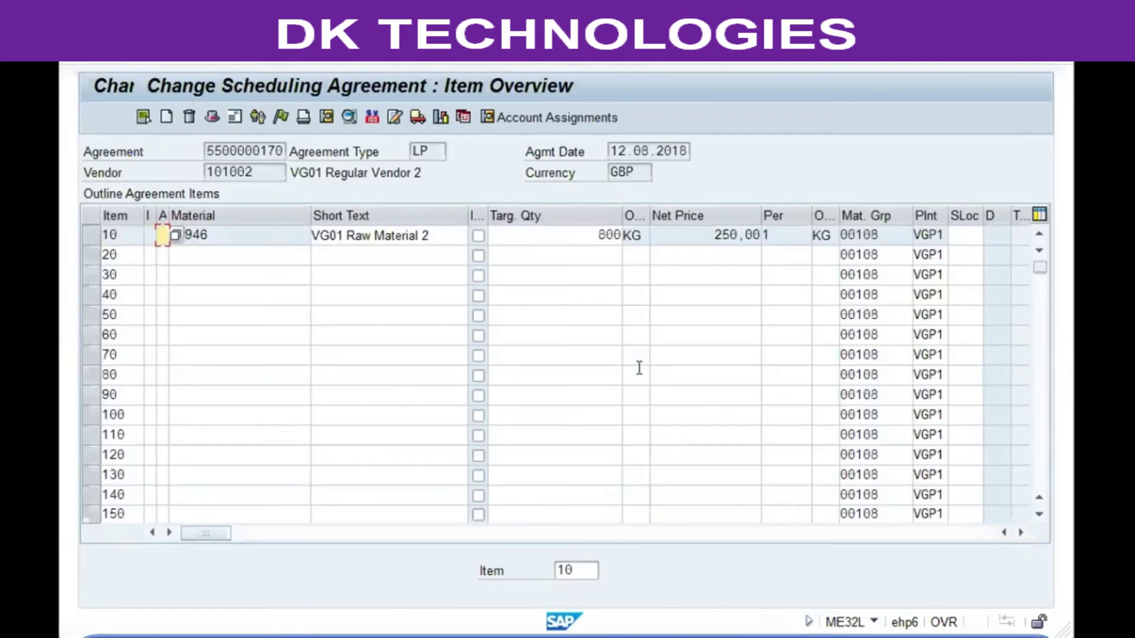
pyautogui.click(597, 61)
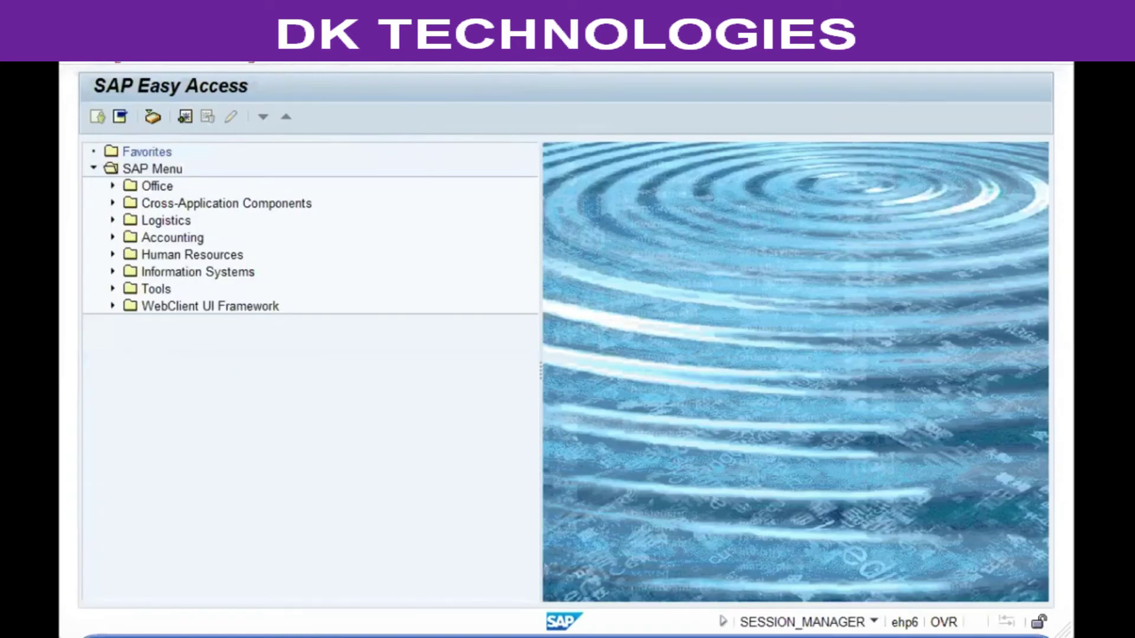
# Step: View the scheduling agreement's item overview in display mode with ME33L and return to the start screen
pyautogui.press('Return')
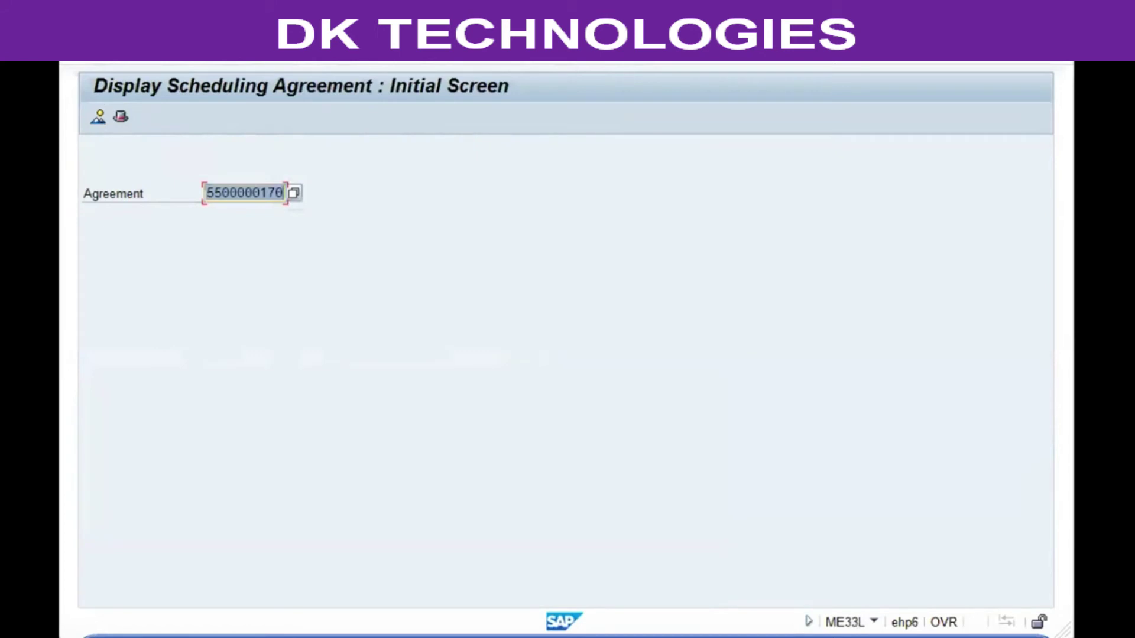
pyautogui.press('Return')
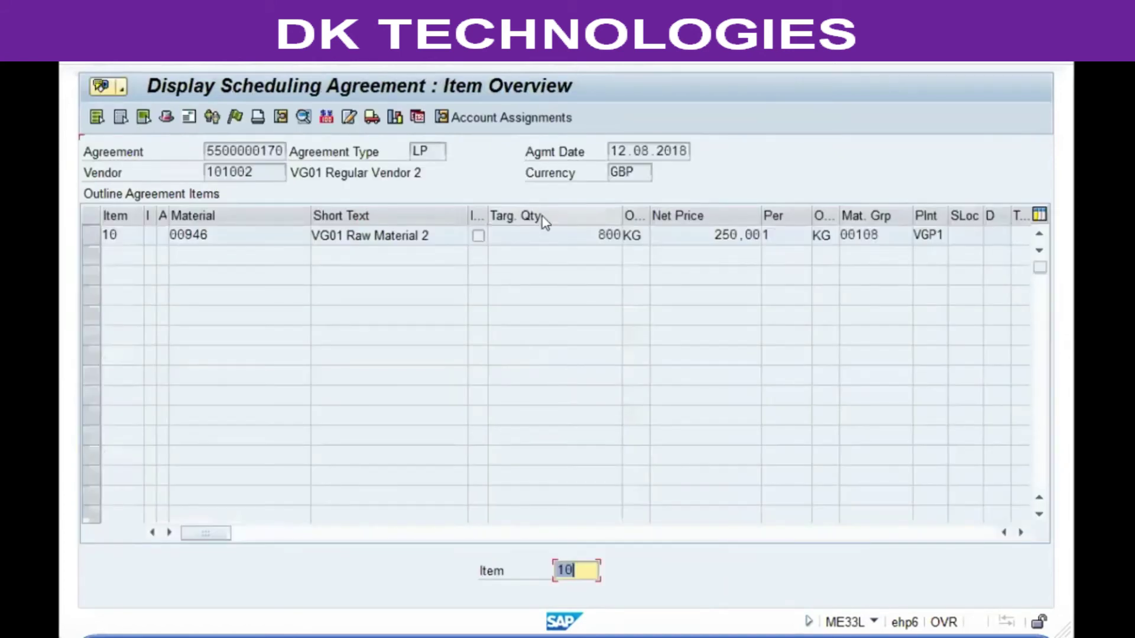
pyautogui.press('F3')
pyautogui.press('F3')
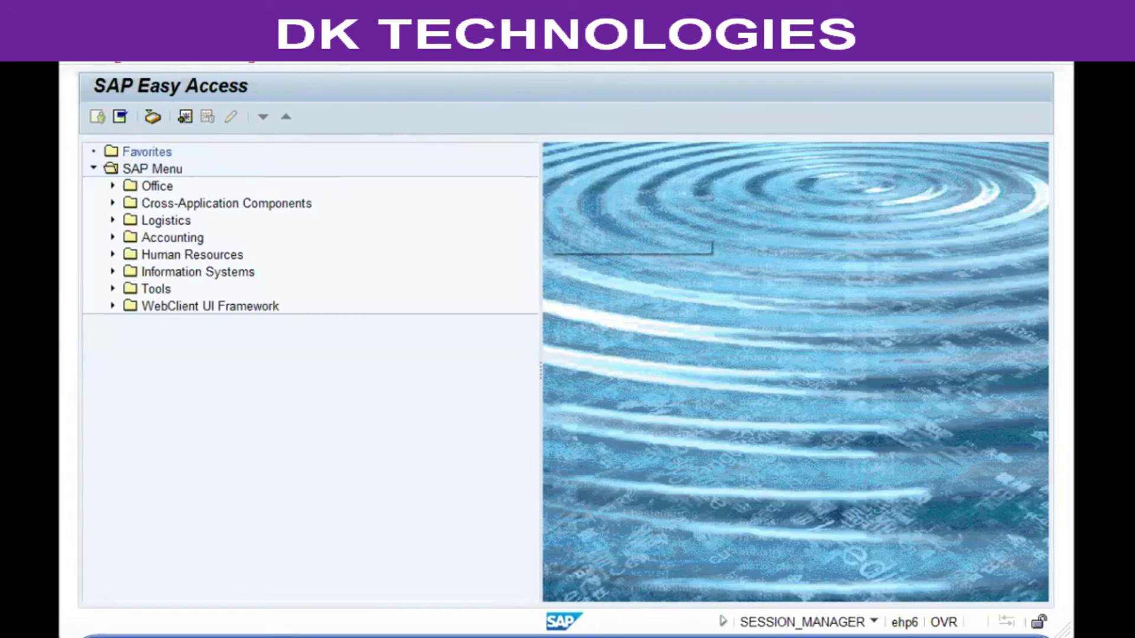
# Step: View the scheduling agreement's header texts with ME34L and return to the start screen without editing
pyautogui.press('Return')
pyautogui.press('Return')
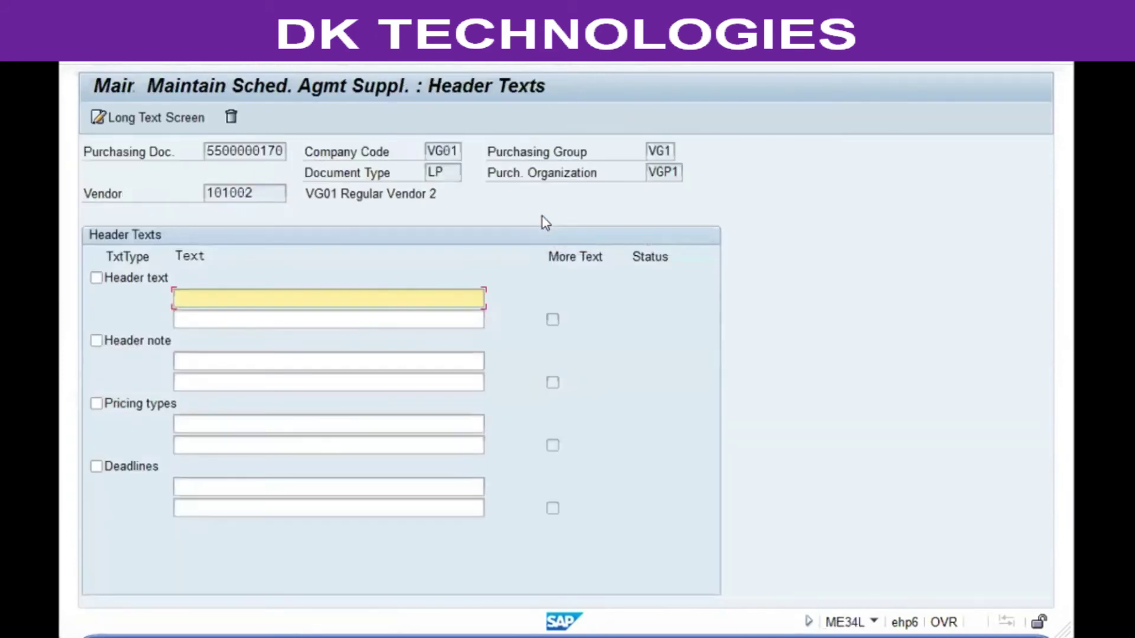
pyautogui.press('F3')
pyautogui.press('F3')
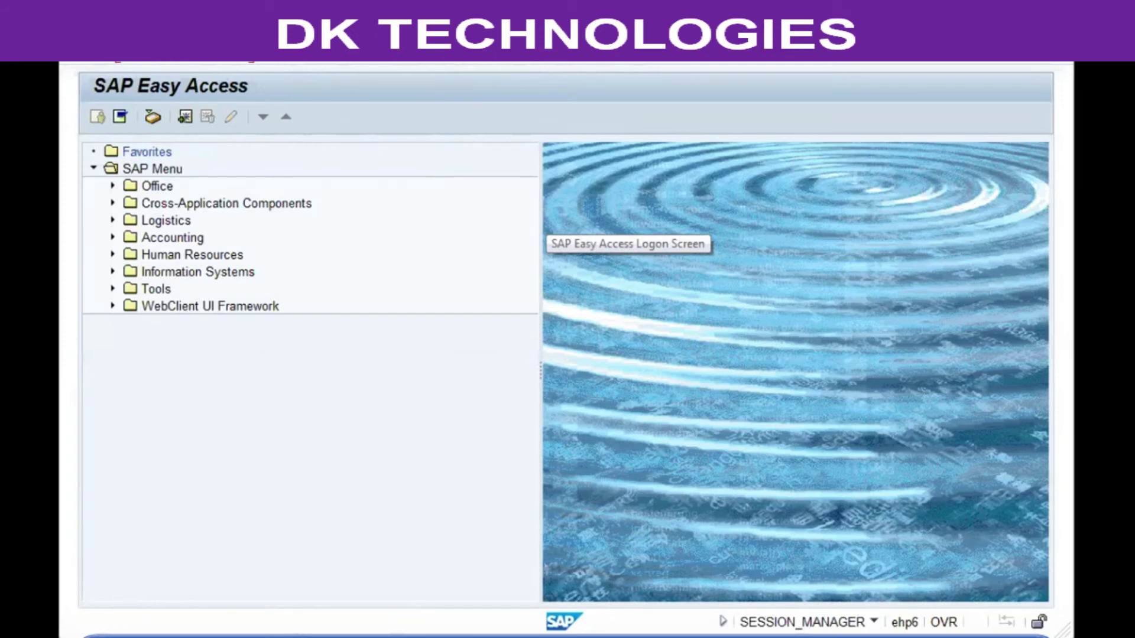
# Step: List the scheduling agreement's output messages with ME9L and display the NEU message as a print preview
pyautogui.press('Return')
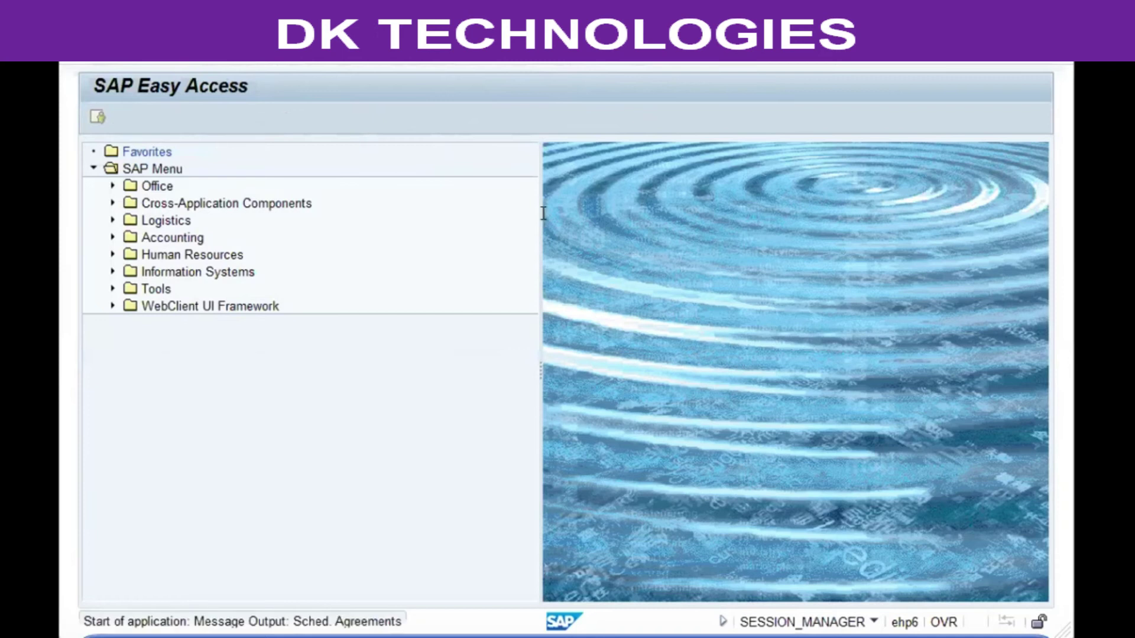
pyautogui.press('F8')
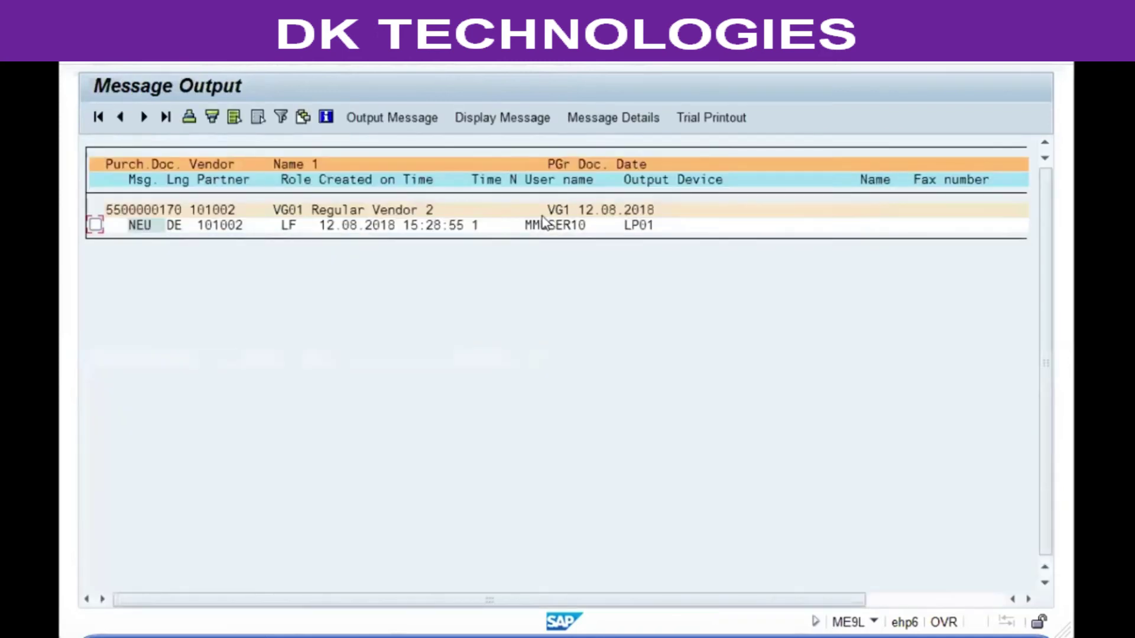
pyautogui.press('space')
pyautogui.hotkey('shift', 'Tab')
pyautogui.hotkey('shift', 'Tab')
pyautogui.hotkey('shift', 'Tab')
pyautogui.press('Return')
pyautogui.press('space')
pyautogui.hotkey('shift', 'Tab')
pyautogui.hotkey('shift', 'Tab')
pyautogui.hotkey('shift', 'Tab')
pyautogui.press('Return')
# Step: Read through the scheduling agreement's print preview down to the total net value and return to the start screen
pyautogui.scroll(-5, 541, 216)
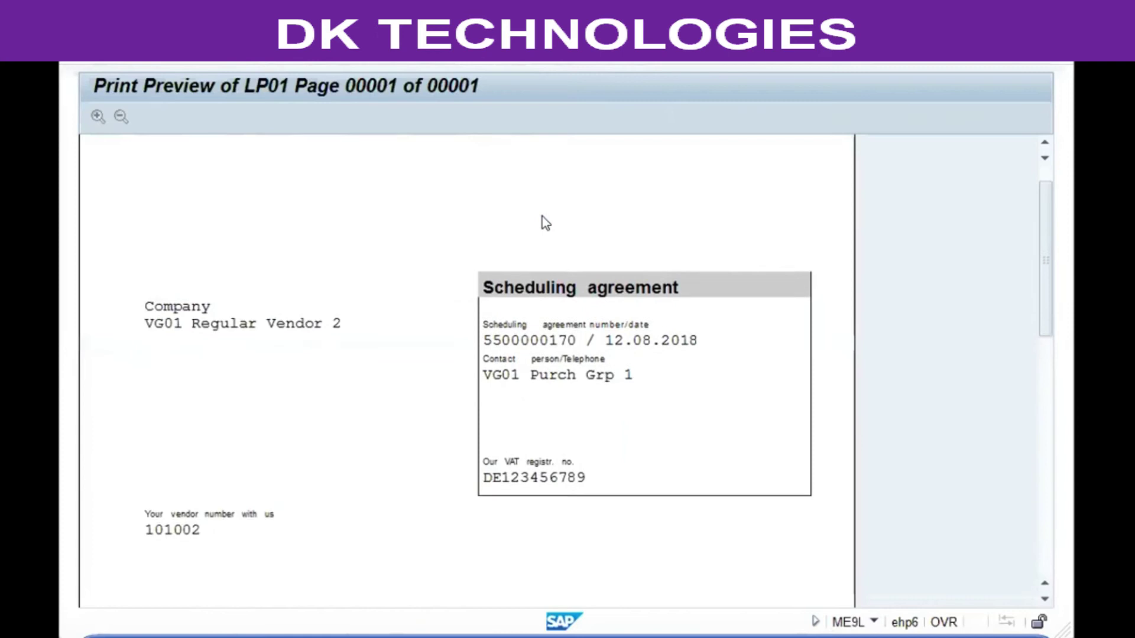
pyautogui.scroll(-5, 542, 217)
pyautogui.scroll(-10, 541, 216)
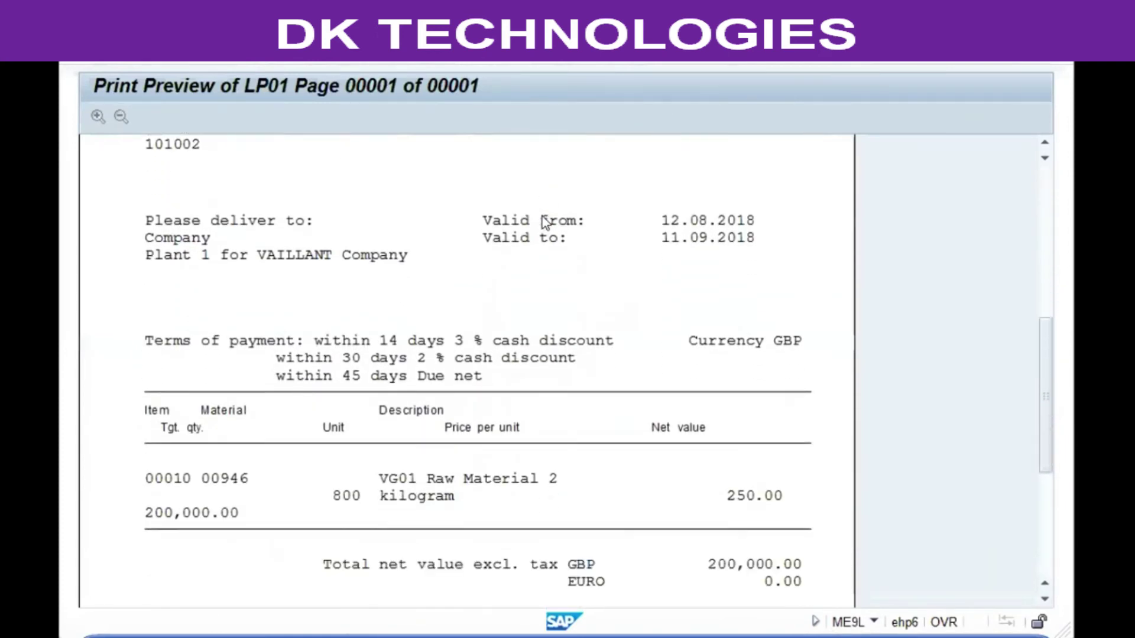
pyautogui.scroll(-6, 541, 216)
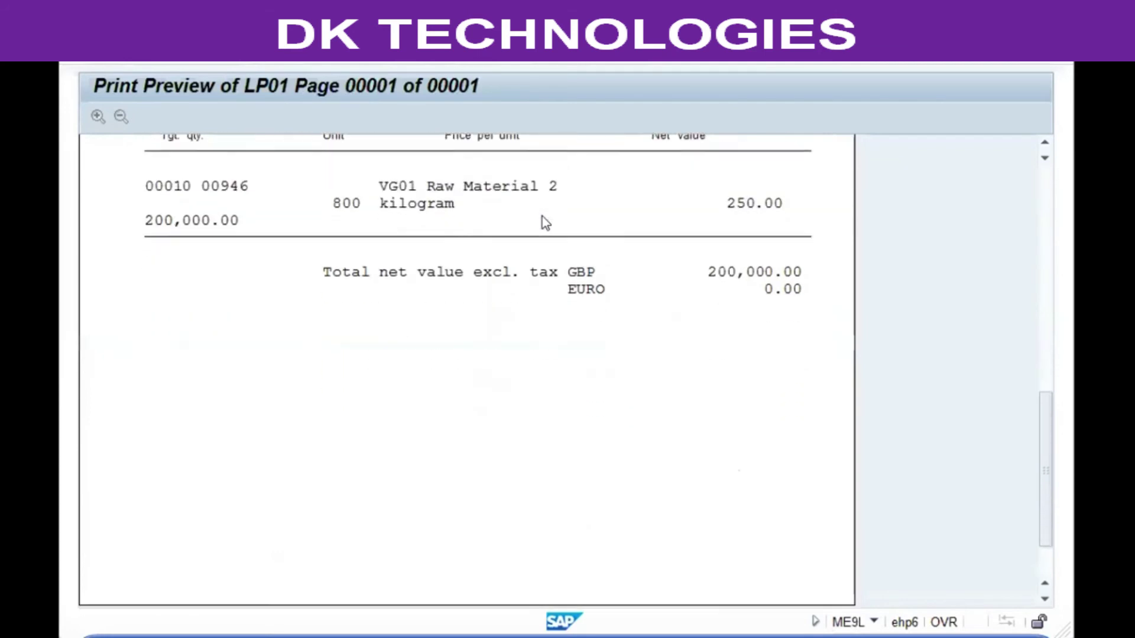
pyautogui.press('F3')
pyautogui.press('F3')
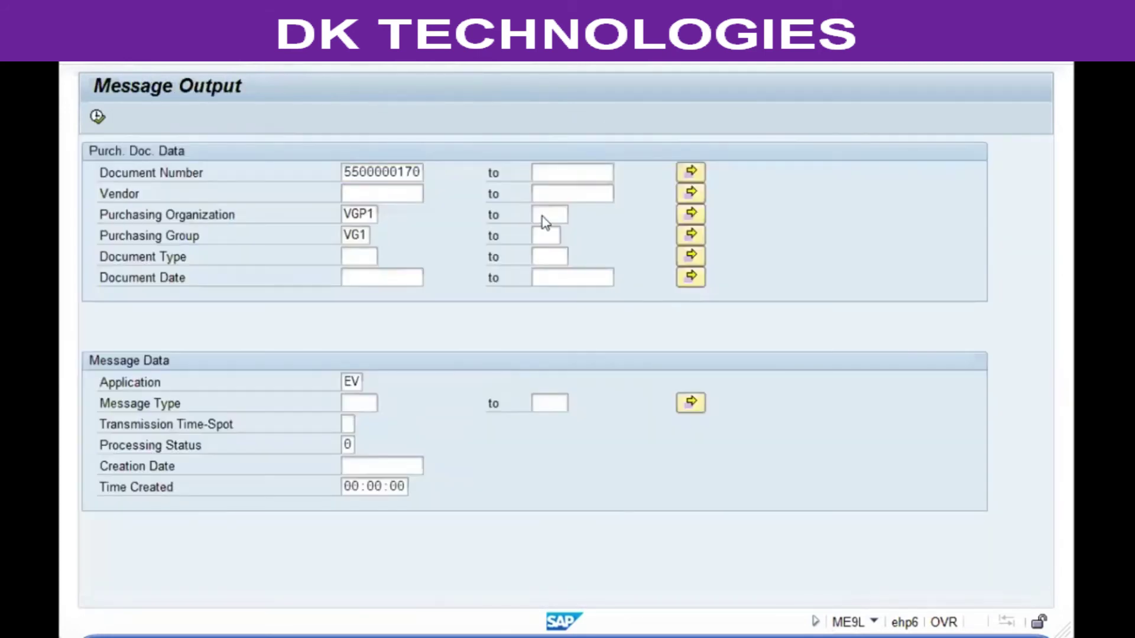
pyautogui.press('F3')
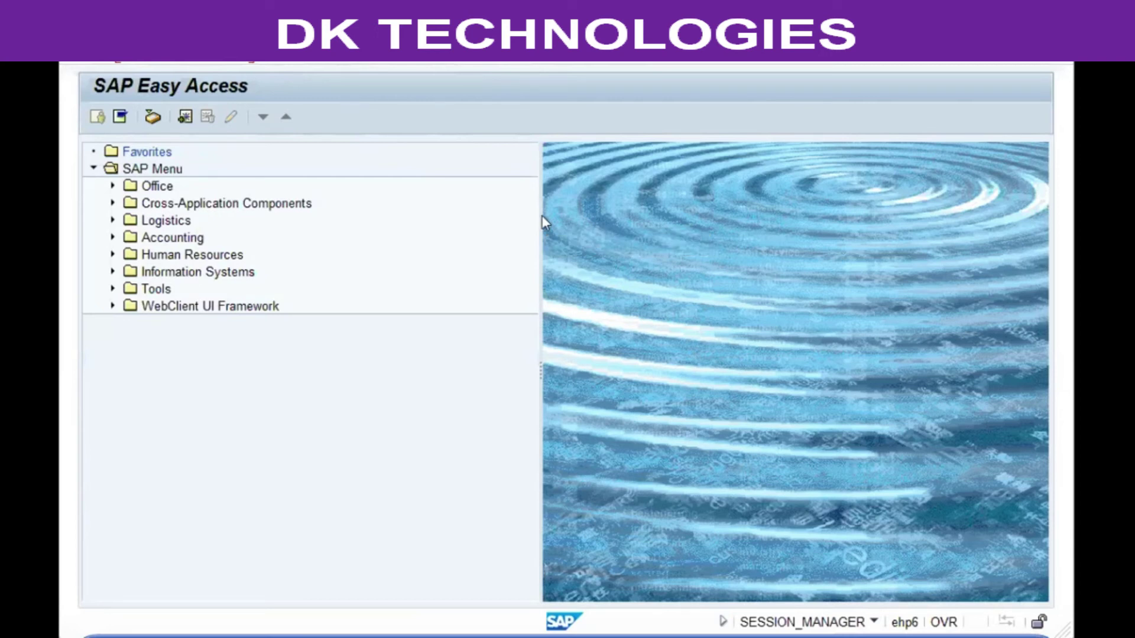
# Step: Open the delivery schedule of item 10 of the scheduling agreement with ME38
pyautogui.press('Return')
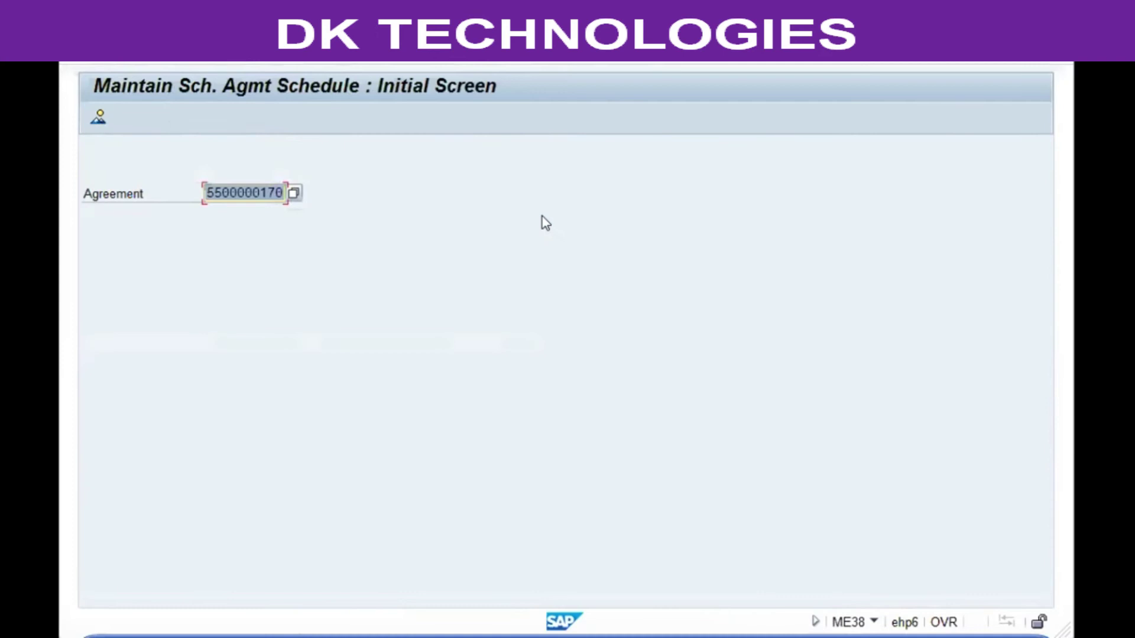
pyautogui.press('Return')
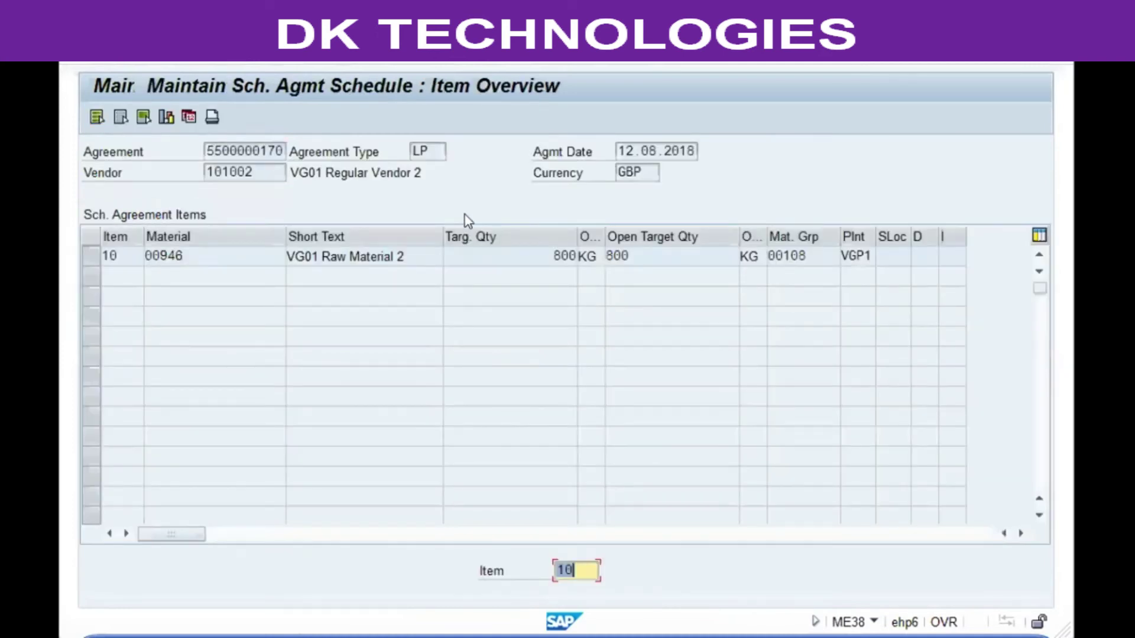
pyautogui.click(218, 255)
pyautogui.doubleClick(221, 254)
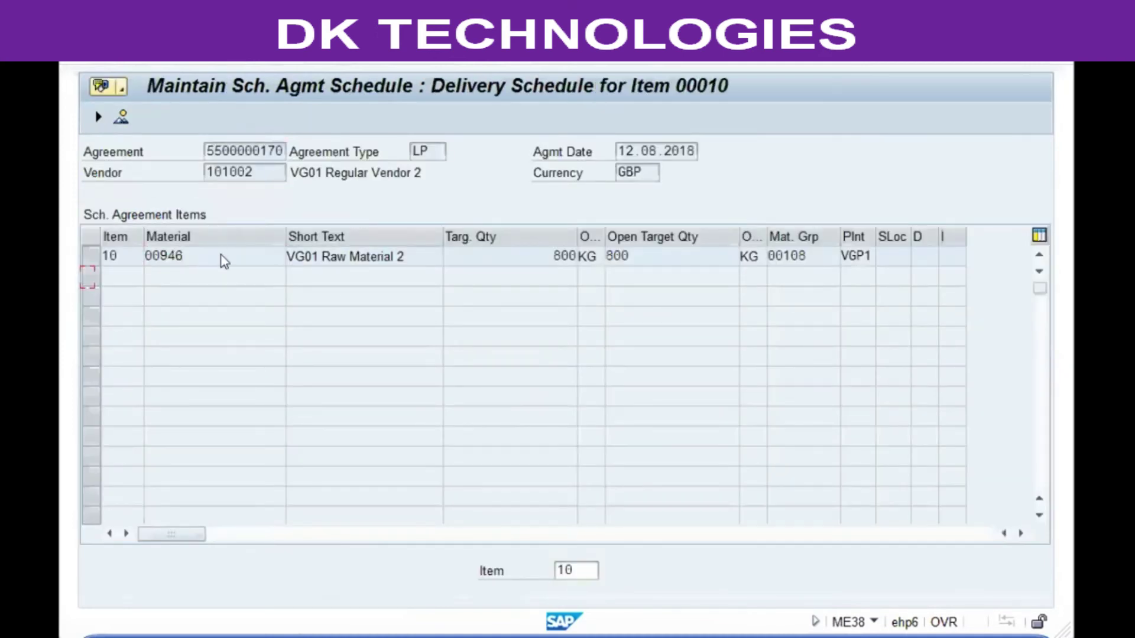
pyautogui.click(135, 274)
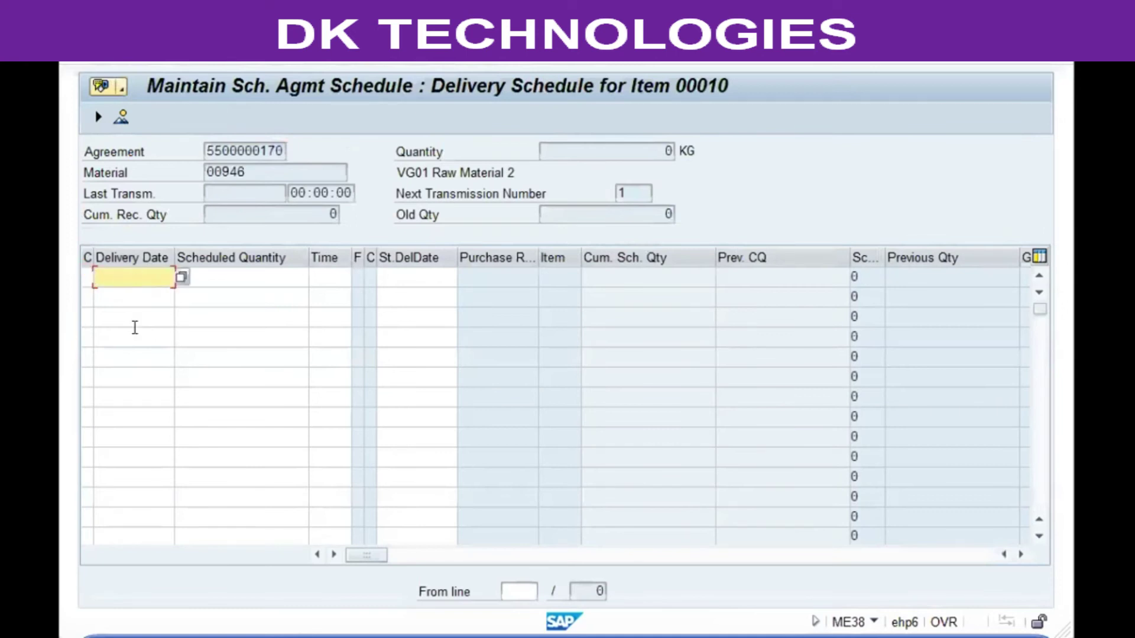
# Step: Enter the first schedule line with delivery date 15.08.2018 and scheduled quantity 150
pyautogui.click(224, 276)
pyautogui.click(136, 278)
pyautogui.write('15.')
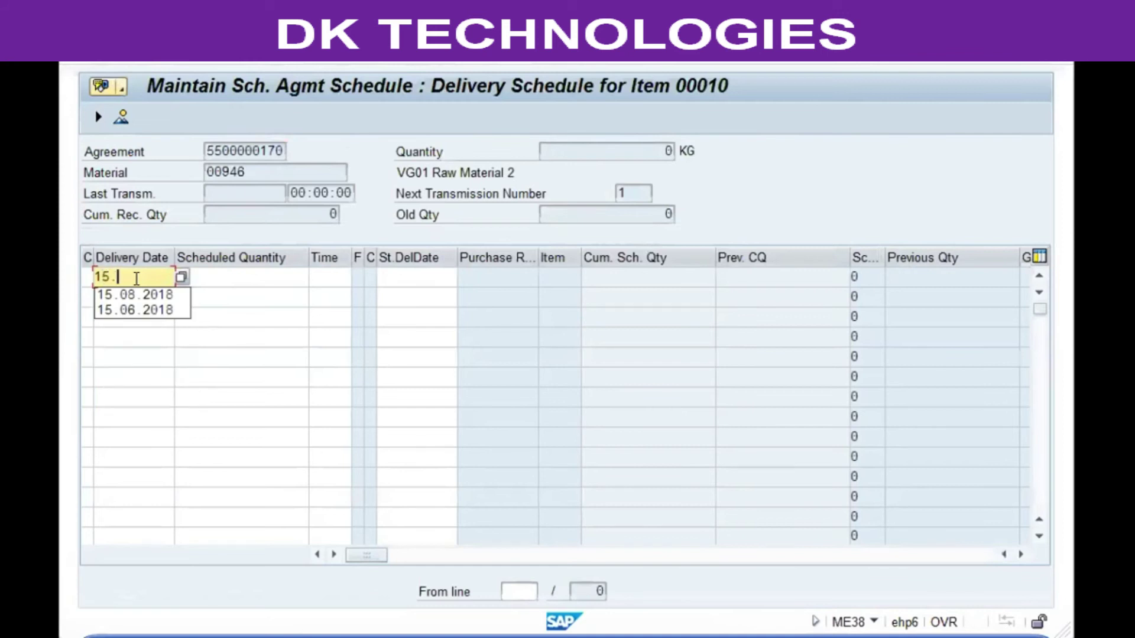
pyautogui.write('08.2018')
pyautogui.press('Tab')
pyautogui.write('150')
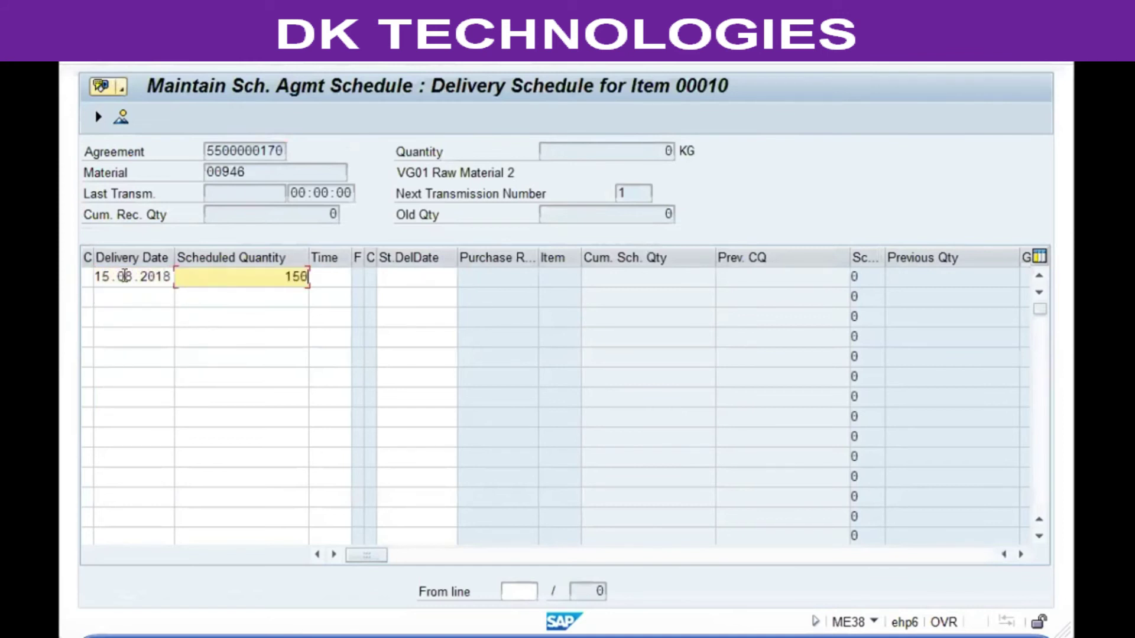
# Step: Enter the second schedule line with delivery date 21.08.2018 and scheduled quantity 200
pyautogui.click(122, 295)
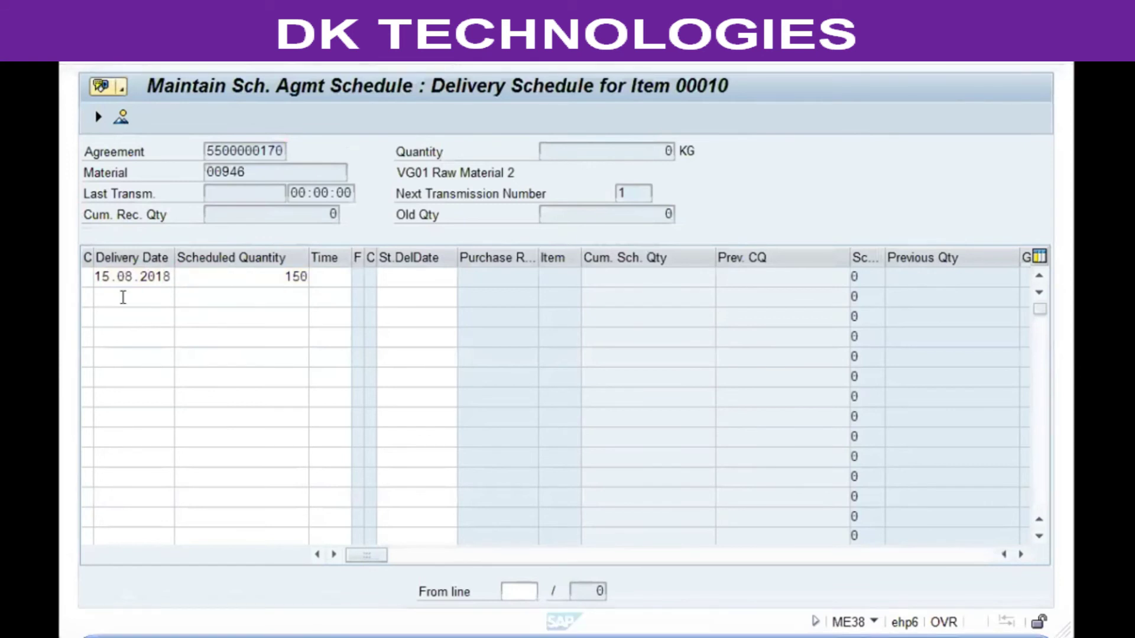
pyautogui.write('21.08.2018')
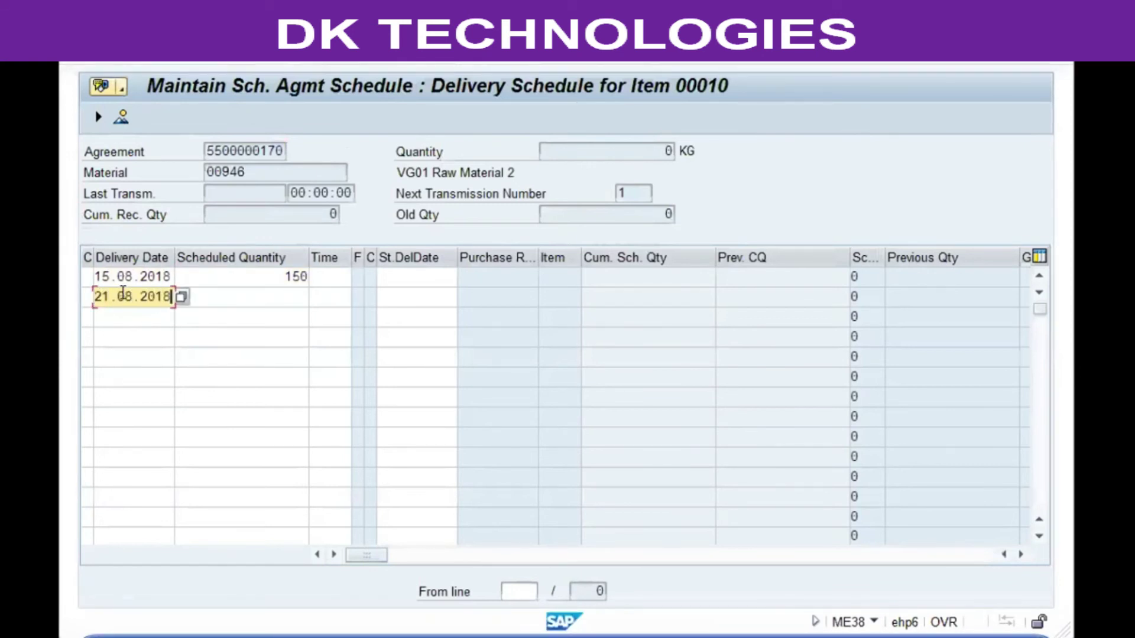
pyautogui.press('Tab')
pyautogui.write('200')
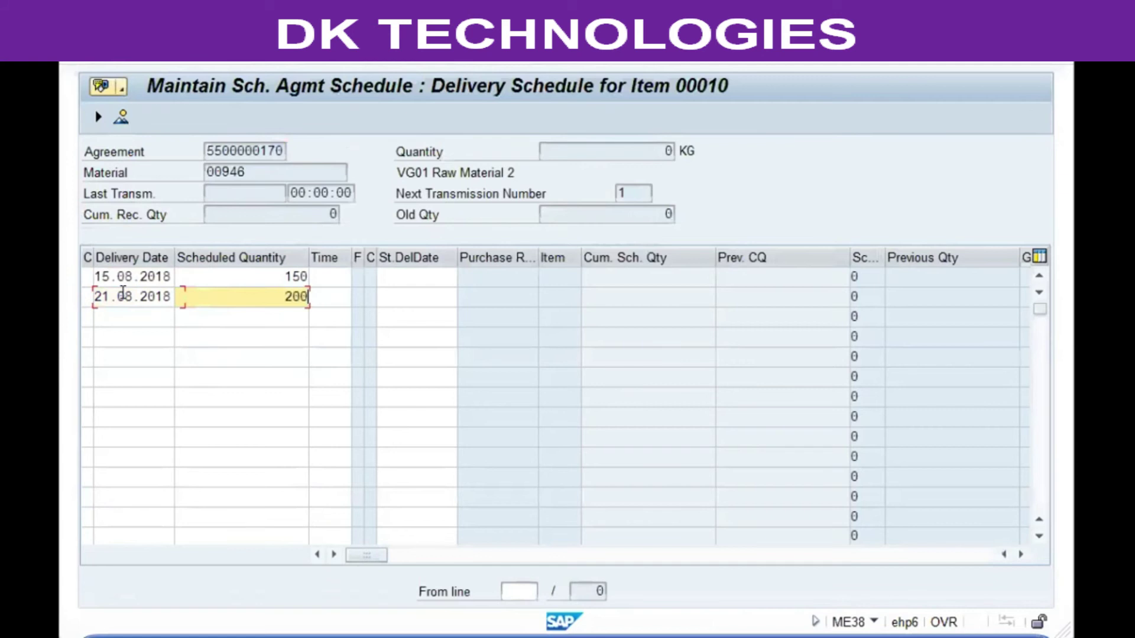
# Step: Enter the third schedule line with delivery date 25.08.2018 and scheduled quantity 200
pyautogui.press('Return')
pyautogui.write('24')
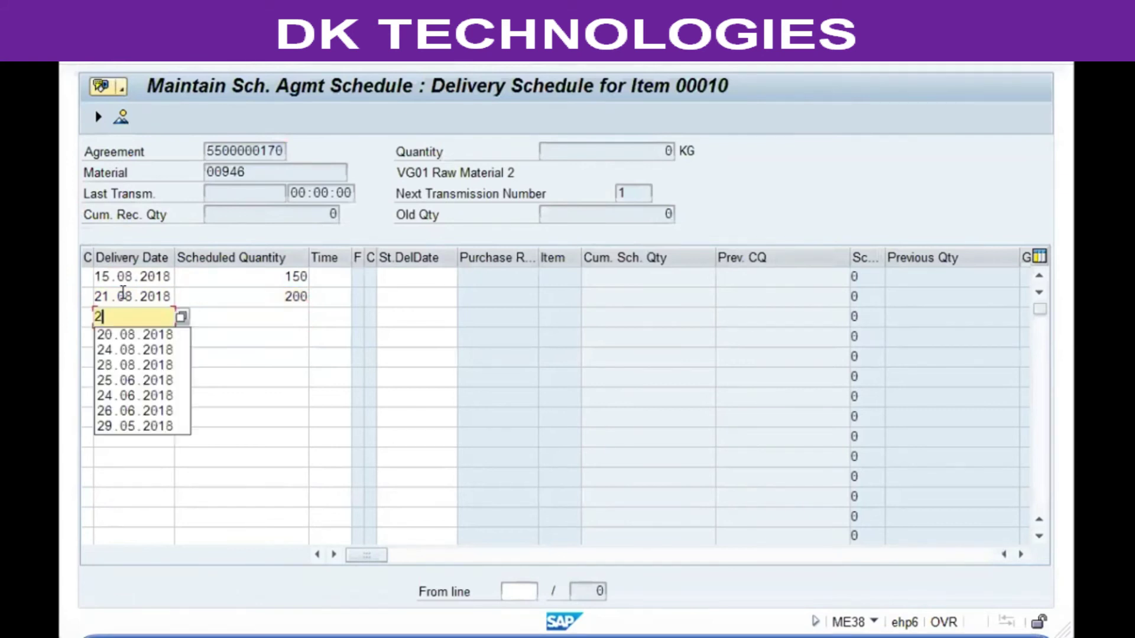
pyautogui.press('BackSpace')
pyautogui.write('5.08.201')
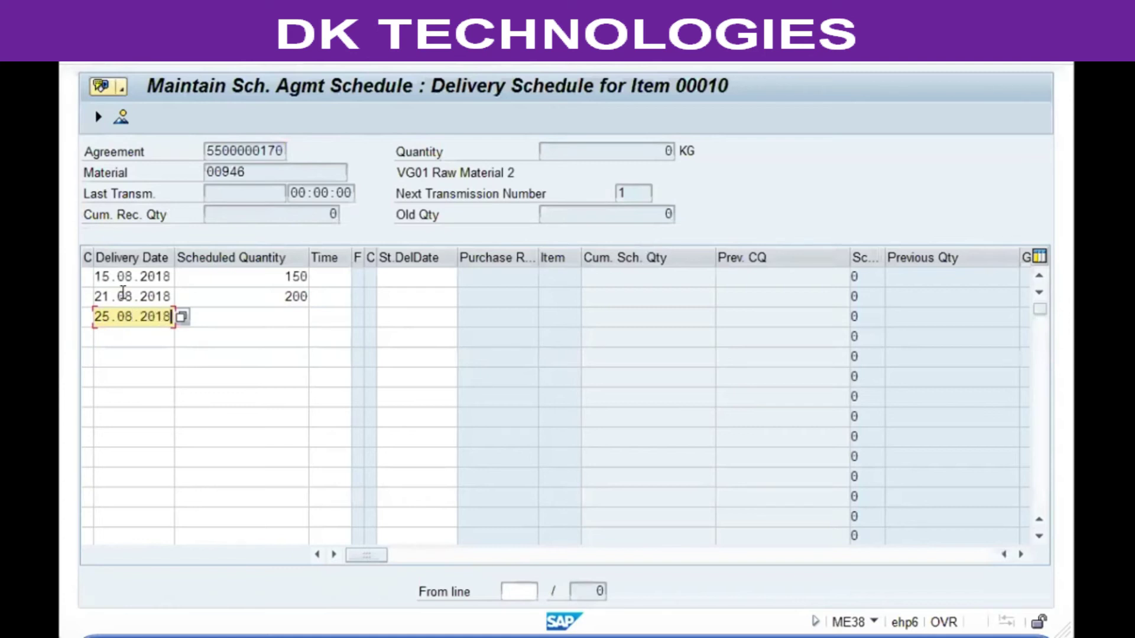
pyautogui.write('8')
pyautogui.press('Tab')
pyautogui.write('200')
# Step: Enter the fourth schedule line with delivery date 30.08.2018 and scheduled quantity 100
pyautogui.press('Return')
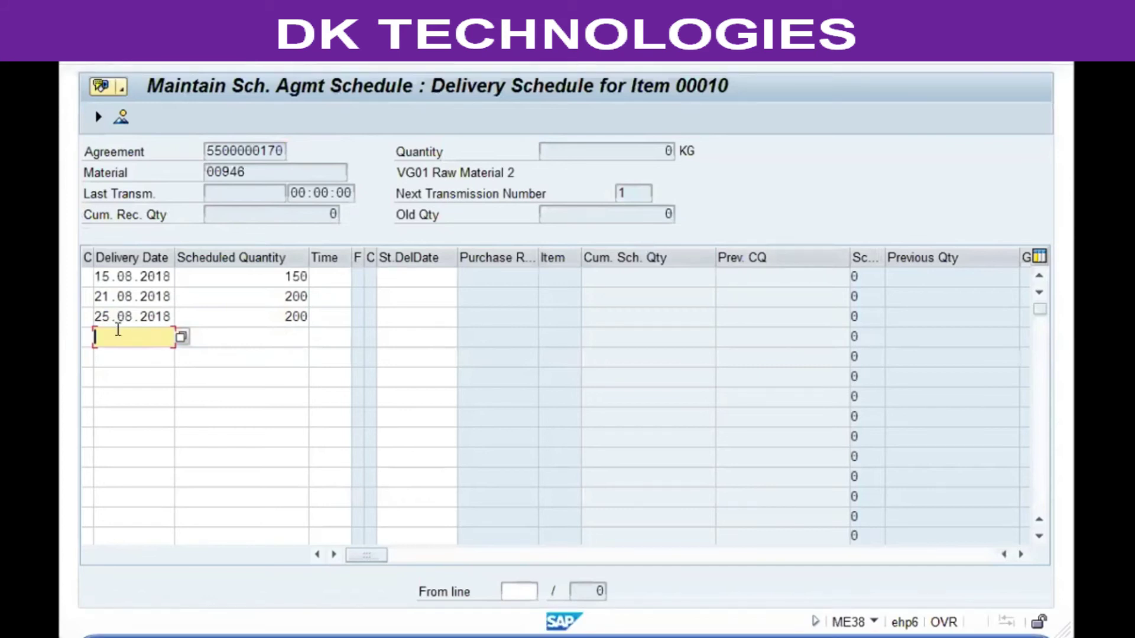
pyautogui.write('29.')
pyautogui.press('BackSpace')
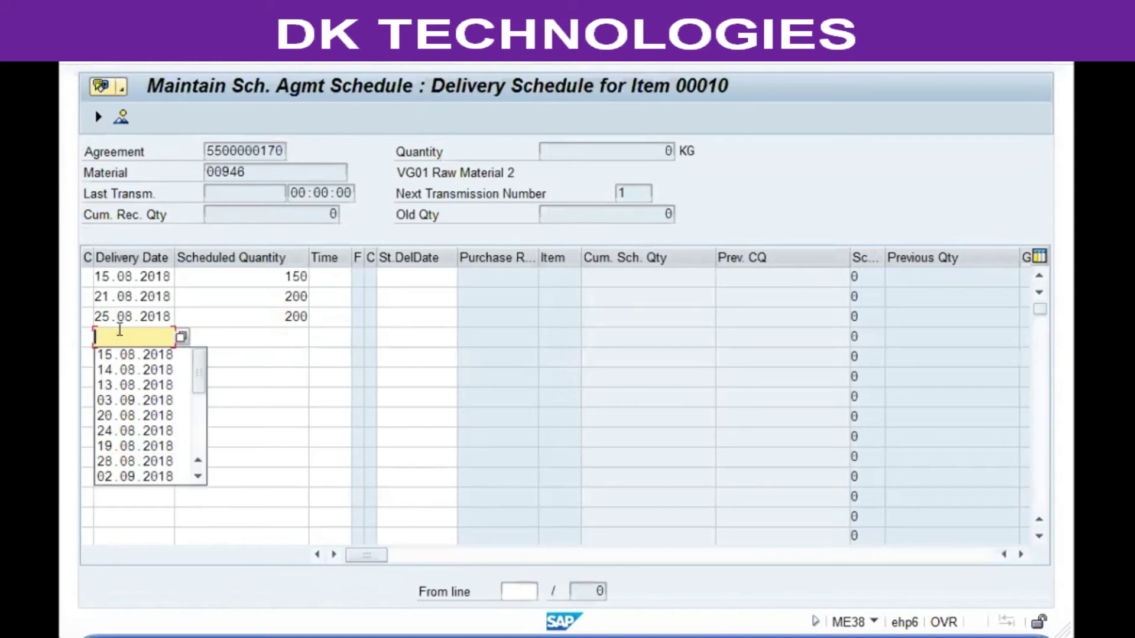
pyautogui.write('30.08.2018')
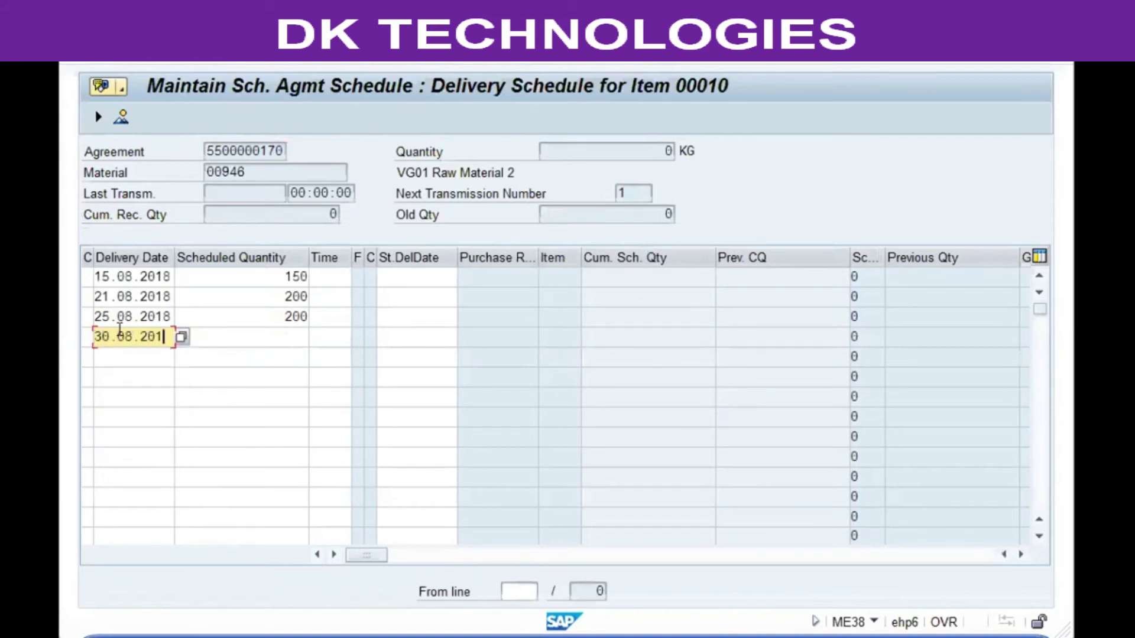
pyautogui.press('Tab')
pyautogui.write('100')
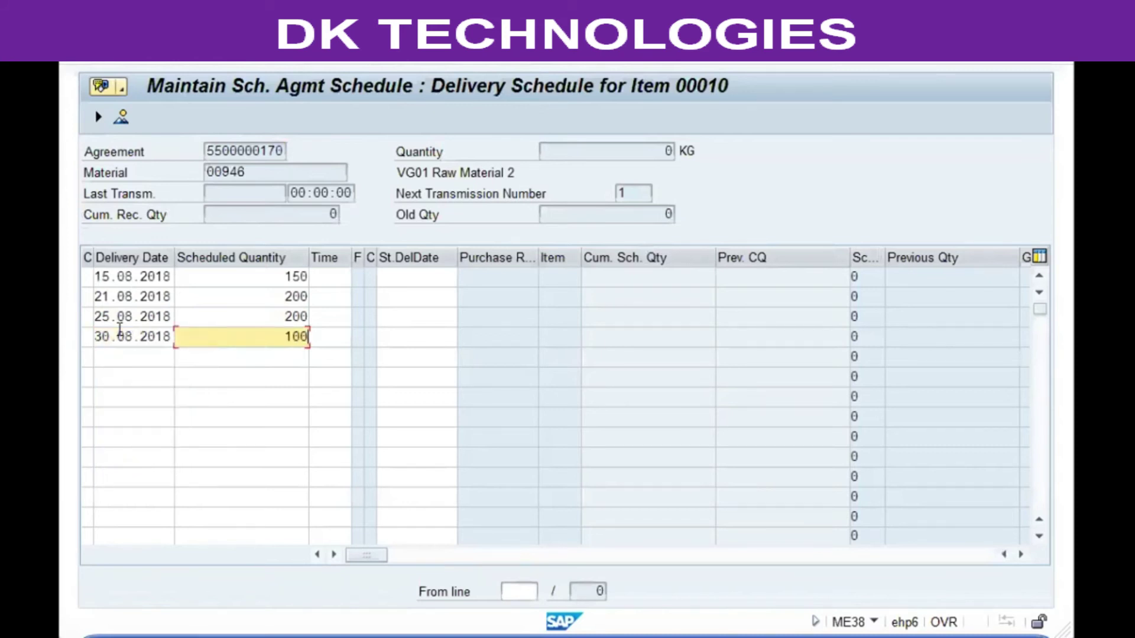
# Step: Enter the fifth schedule line with delivery date 04.09.2018 and scheduled quantity 150
pyautogui.press('Down')
pyautogui.hotkey('shift', 'Tab')
pyautogui.write('04.09.2018')
pyautogui.press('Tab')
pyautogui.write('150')
pyautogui.press('Down')
pyautogui.hotkey('shift', 'Tab')
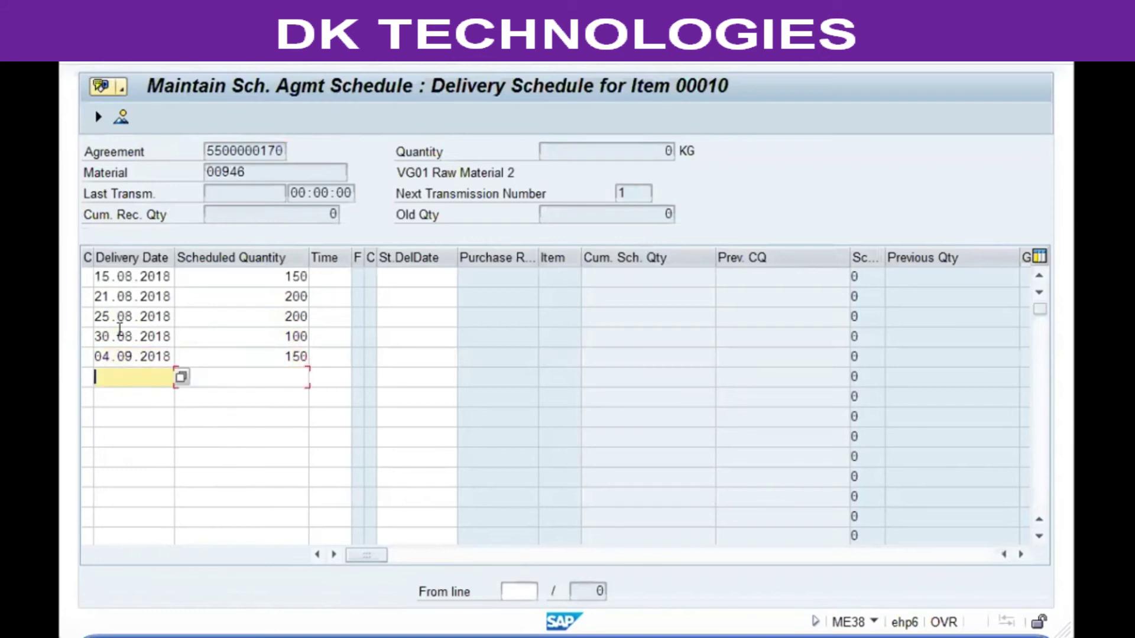
# Step: Set the scheduled quantities of the 21.08.2018 and 25.08.2018 lines to 150 each
pyautogui.press('Up')
pyautogui.press('Up')
pyautogui.press('Up')
pyautogui.press('Up')
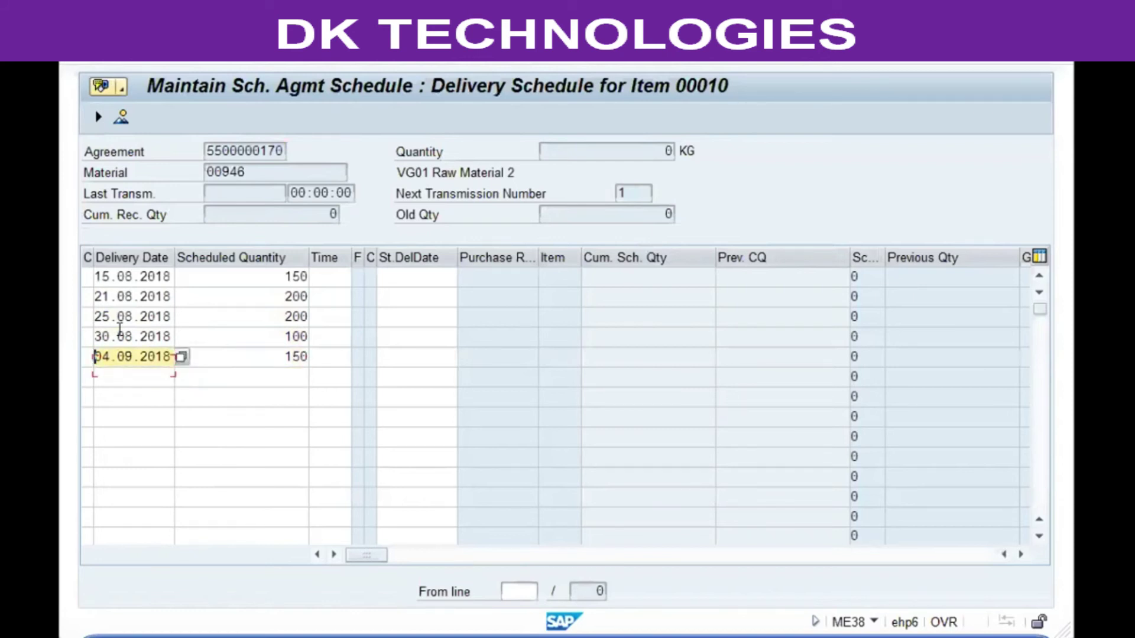
pyautogui.press('Tab')
pyautogui.write('150')
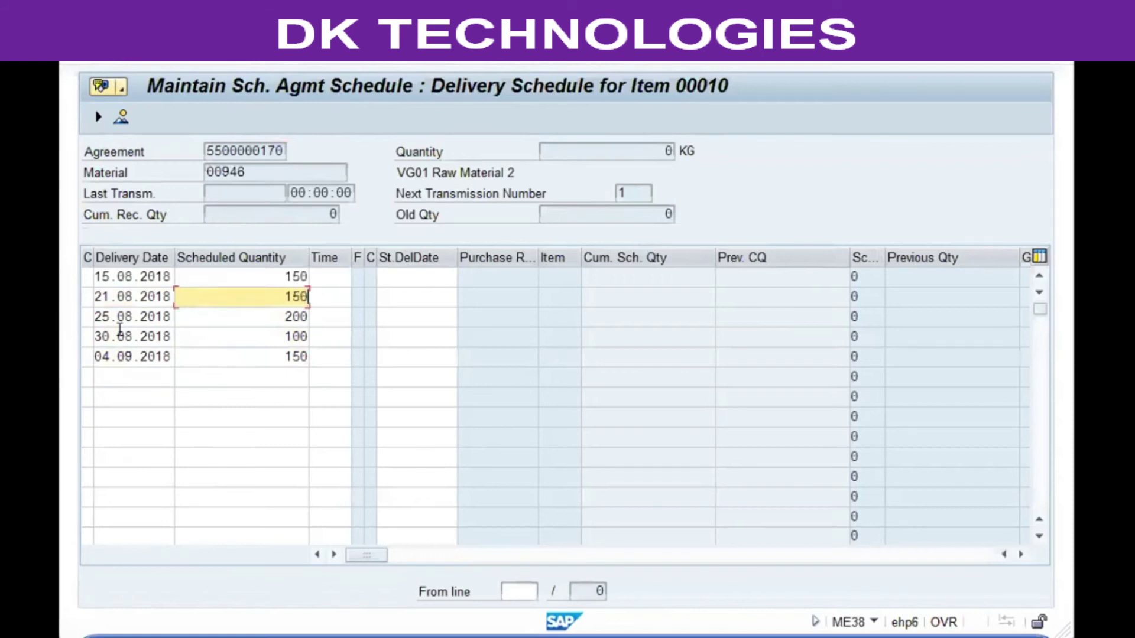
pyautogui.press('Down')
pyautogui.write('150')
# Step: Enter the sixth schedule line with delivery date 15.09.2018 and scheduled quantity 150
pyautogui.press('Down')
pyautogui.press('Down')
pyautogui.press('Down')
pyautogui.hotkey('shift', 'Tab')
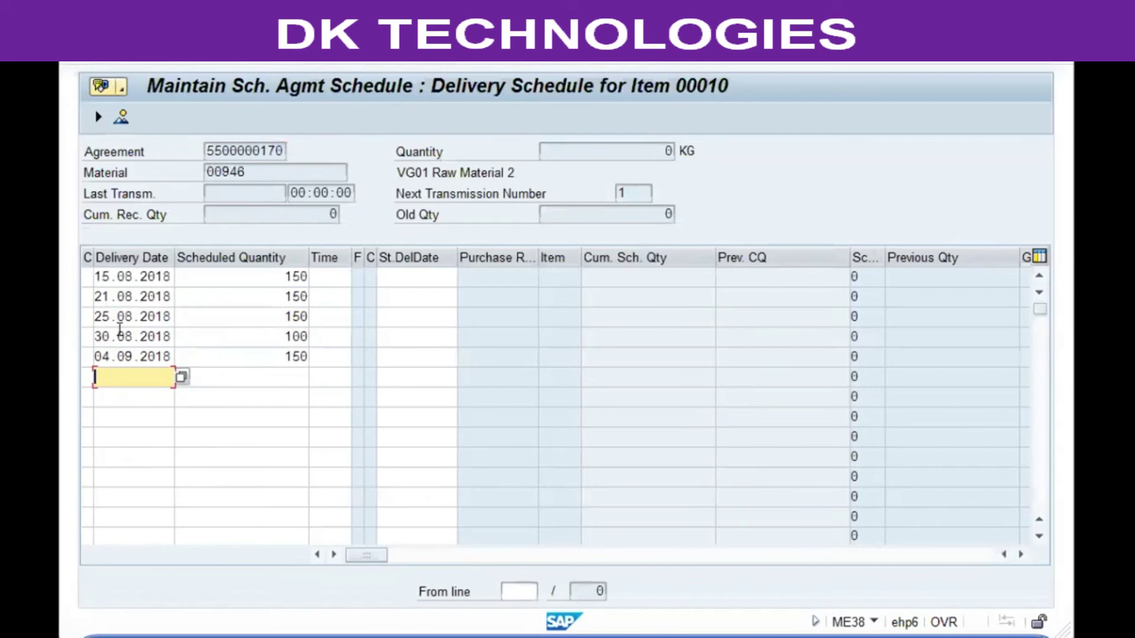
pyautogui.write('15.09.2018')
pyautogui.press('Tab')
pyautogui.write('150')
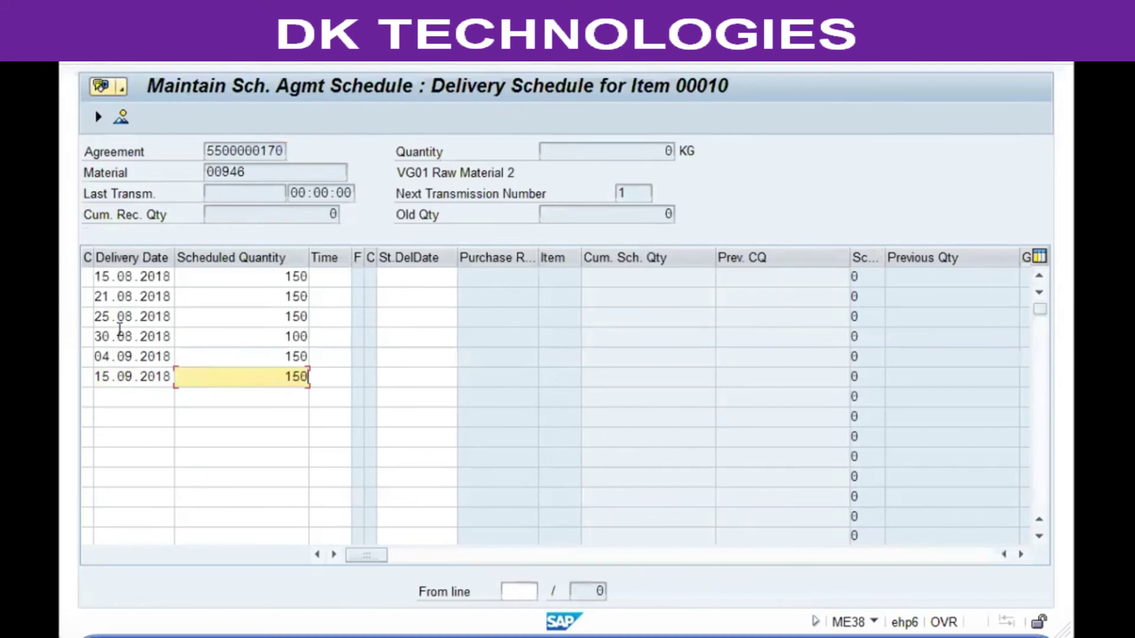
# Step: Submit the schedule lines for checking, keeping 25.08.2018 as the third line's delivery date
pyautogui.press('Return')
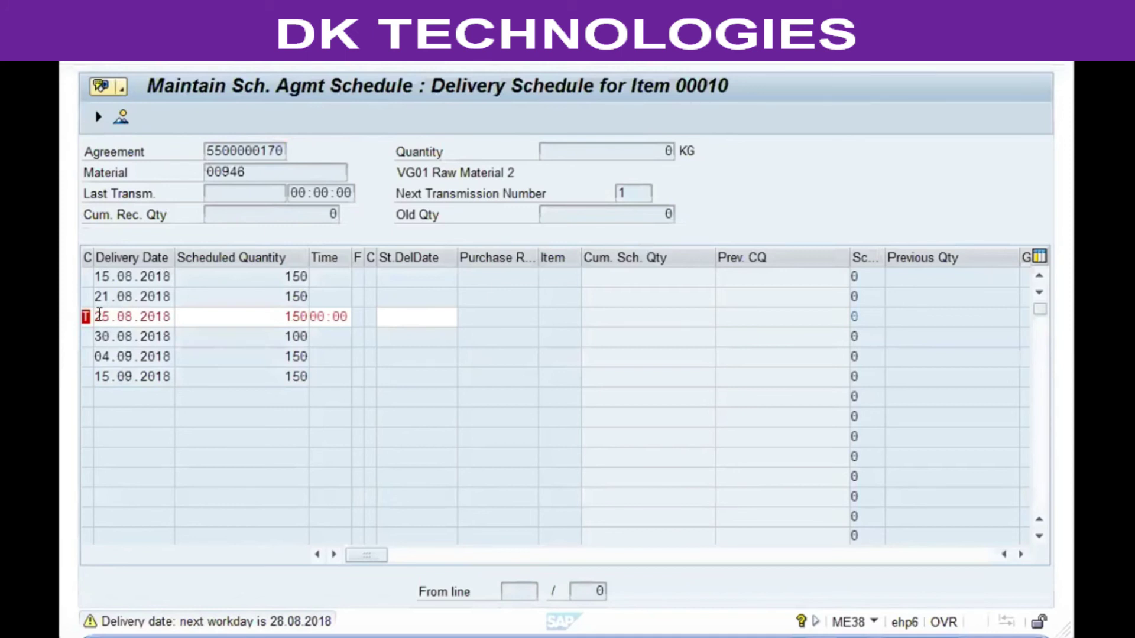
pyautogui.click(96, 313)
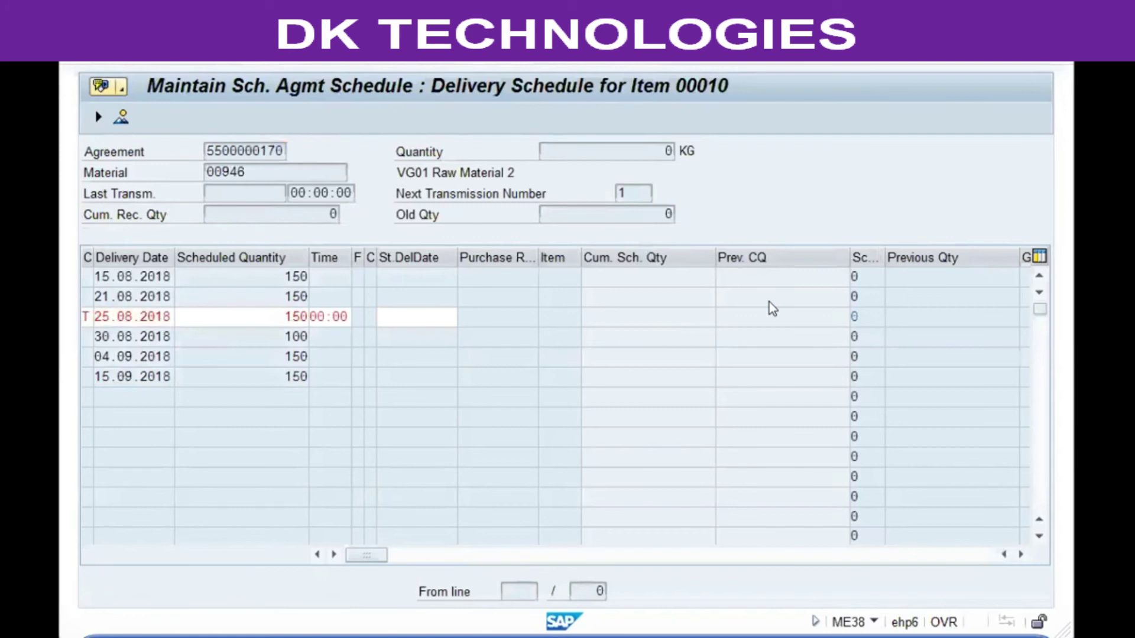
pyautogui.press('Return')
pyautogui.press('Return')
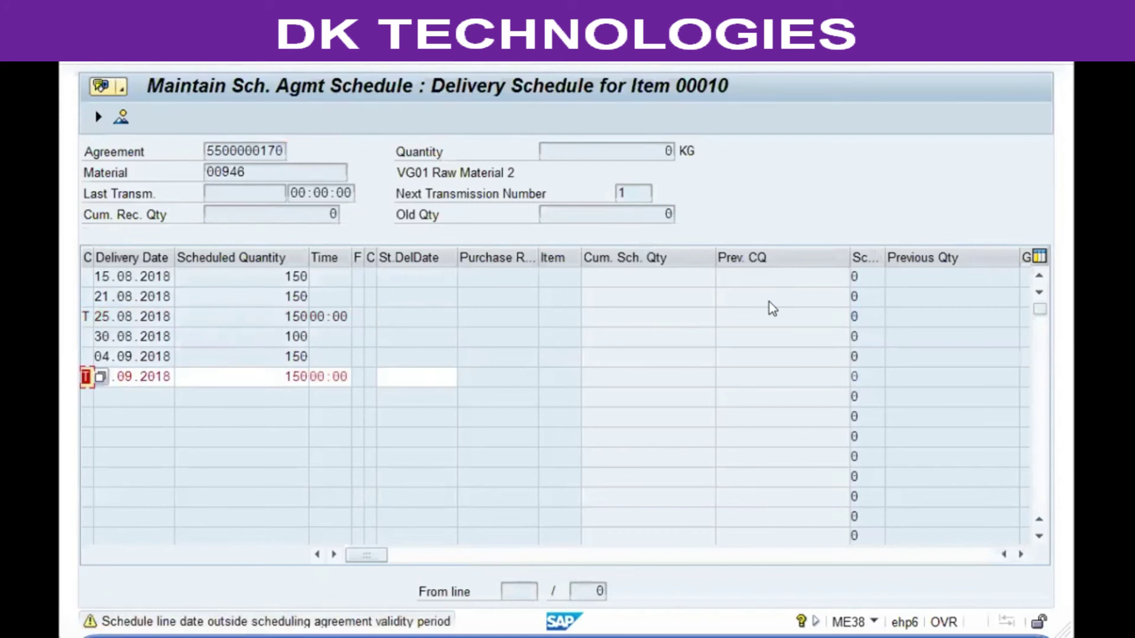
# Step: Set the sixth schedule line's delivery date to 10.09.2018 and submit the schedule lines
pyautogui.press('Tab')
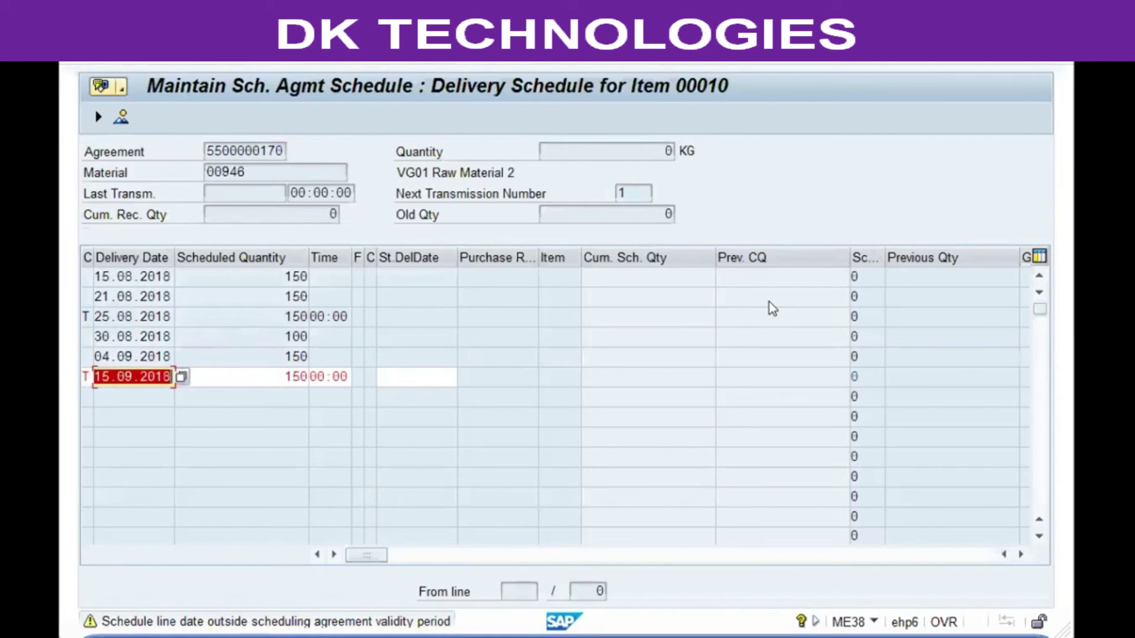
pyautogui.press('Home')
pyautogui.press('Right')
pyautogui.write('201')
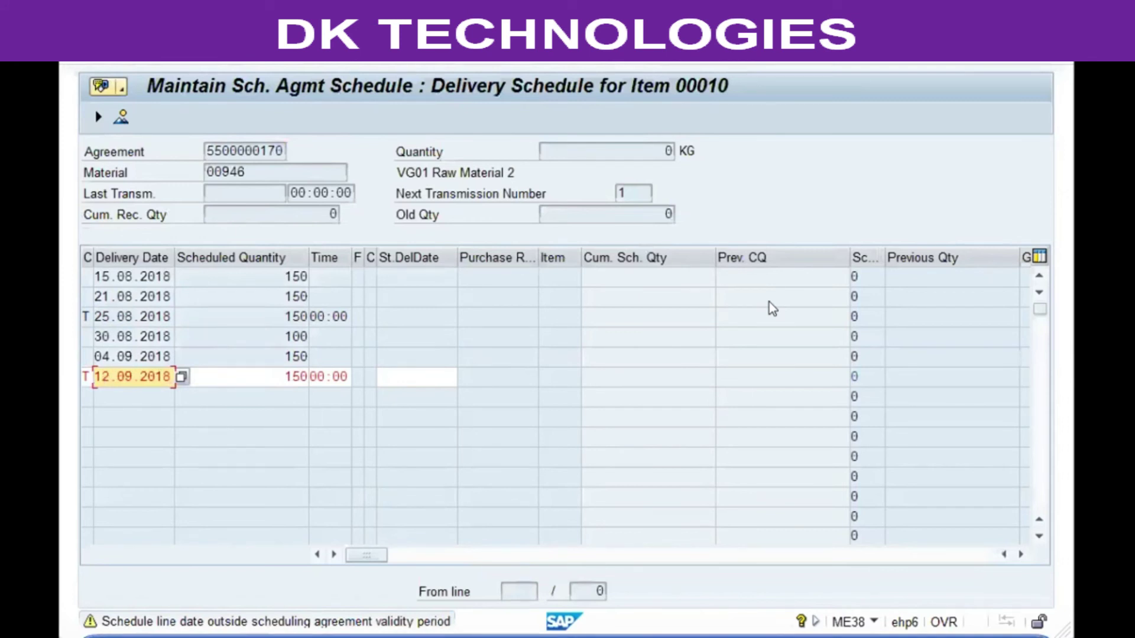
pyautogui.write('8')
pyautogui.press('Return')
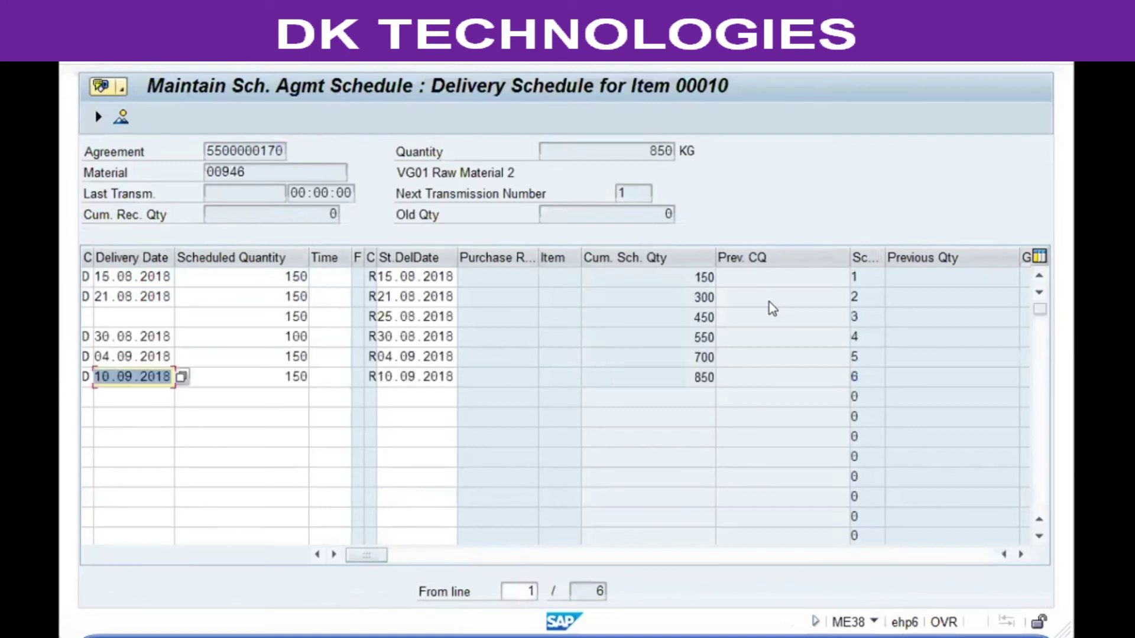
# Step: Set the third schedule line's delivery date to 25.08.2018 and submit the line
pyautogui.press('Up')
pyautogui.press('Up')
pyautogui.press('Up')
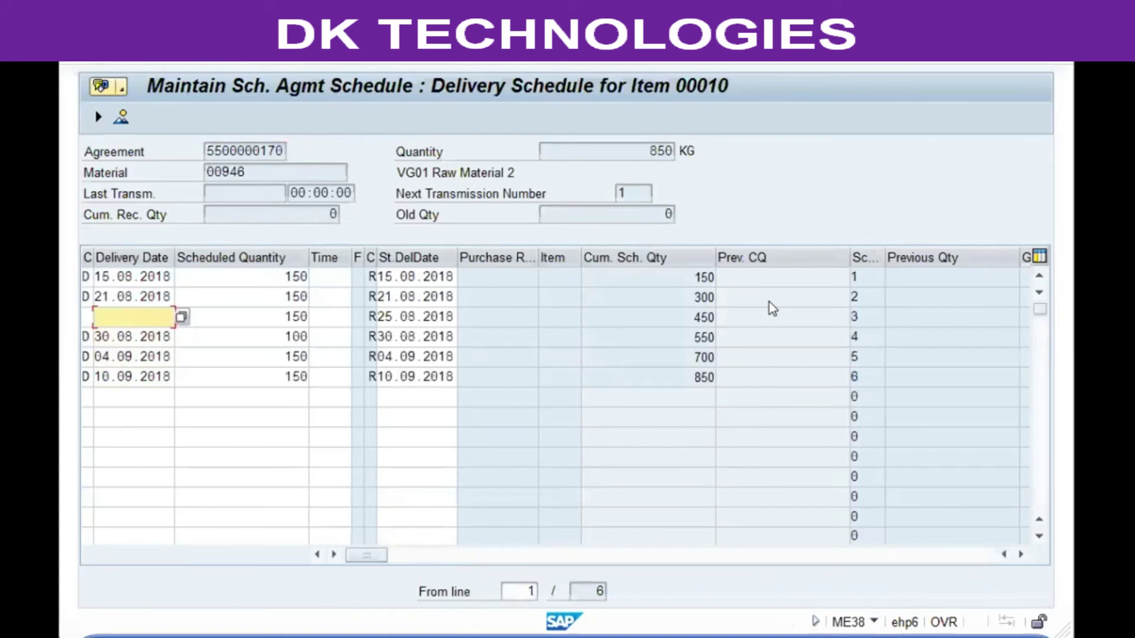
pyautogui.write('2')
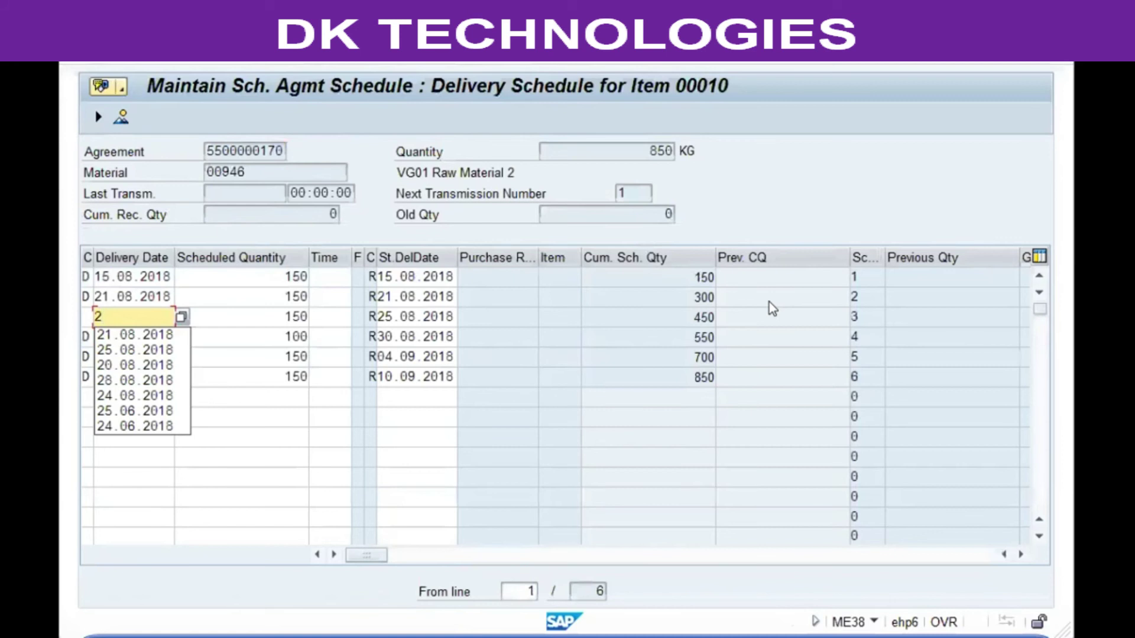
pyautogui.write('4')
pyautogui.press('BackSpace')
pyautogui.press('Down')
pyautogui.press('Down')
pyautogui.press('Return')
pyautogui.press('Return')
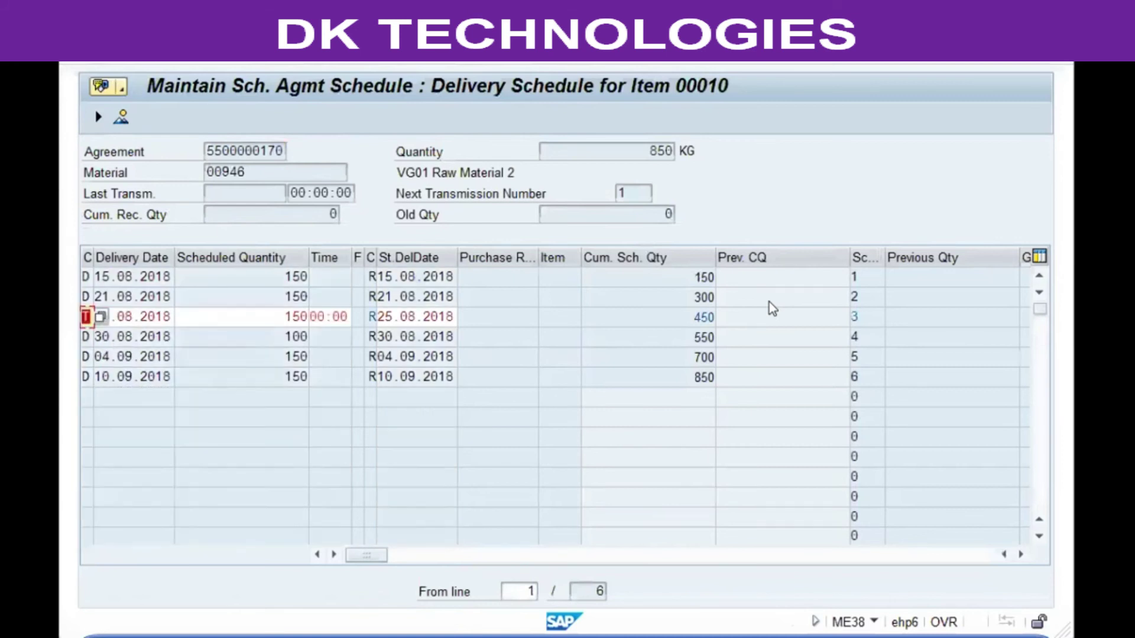
# Step: Set the delivery date category of the 25.08.2018 schedule line to D
pyautogui.write('D')
pyautogui.press('Return')
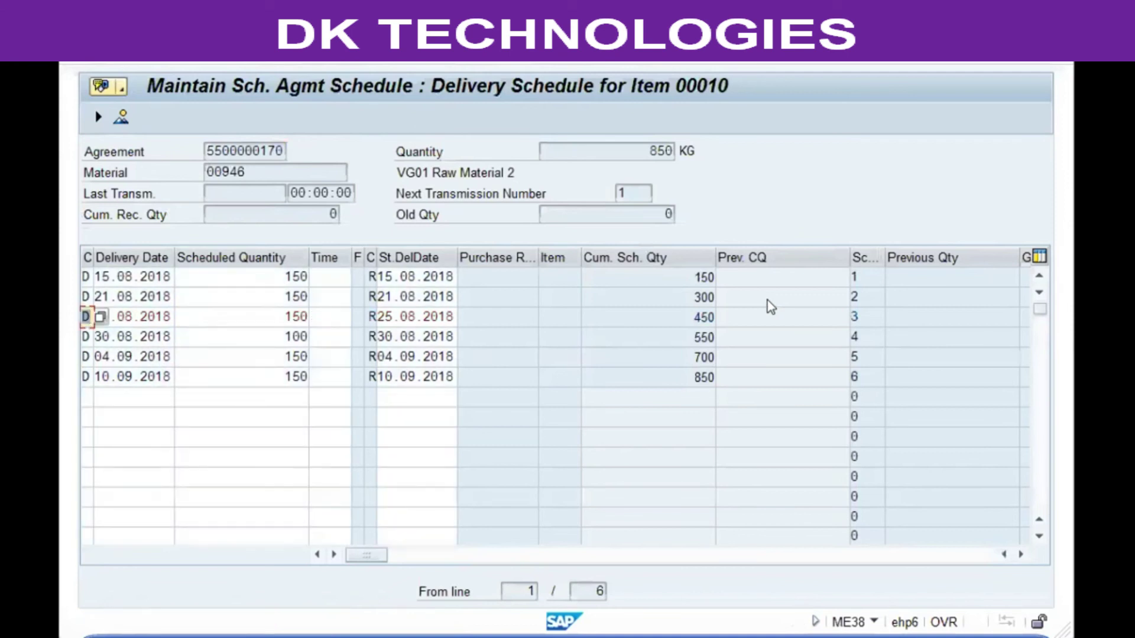
pyautogui.click(140, 316)
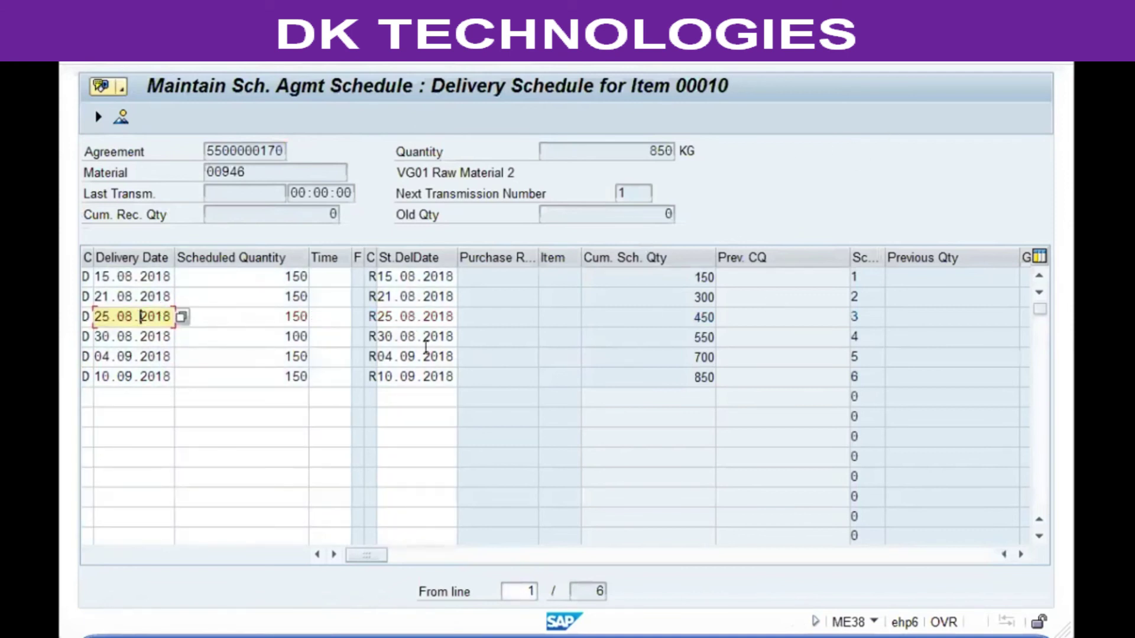
# Step: Save the scheduling agreement's delivery schedule and acknowledge the target quantity notice
pyautogui.click(684, 376)
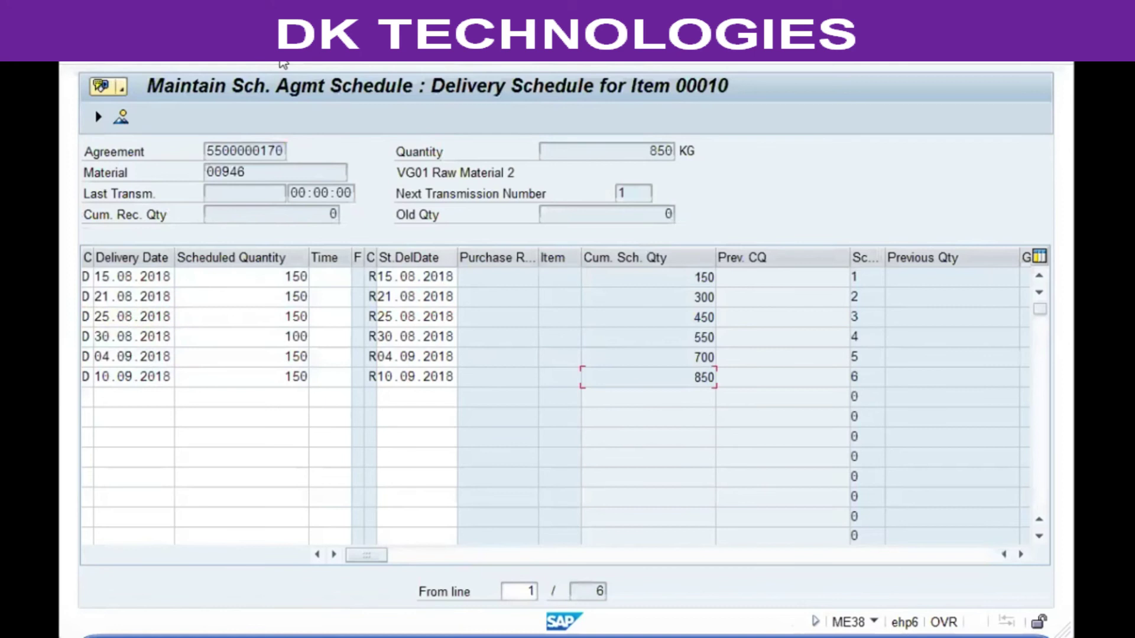
pyautogui.press('Return')
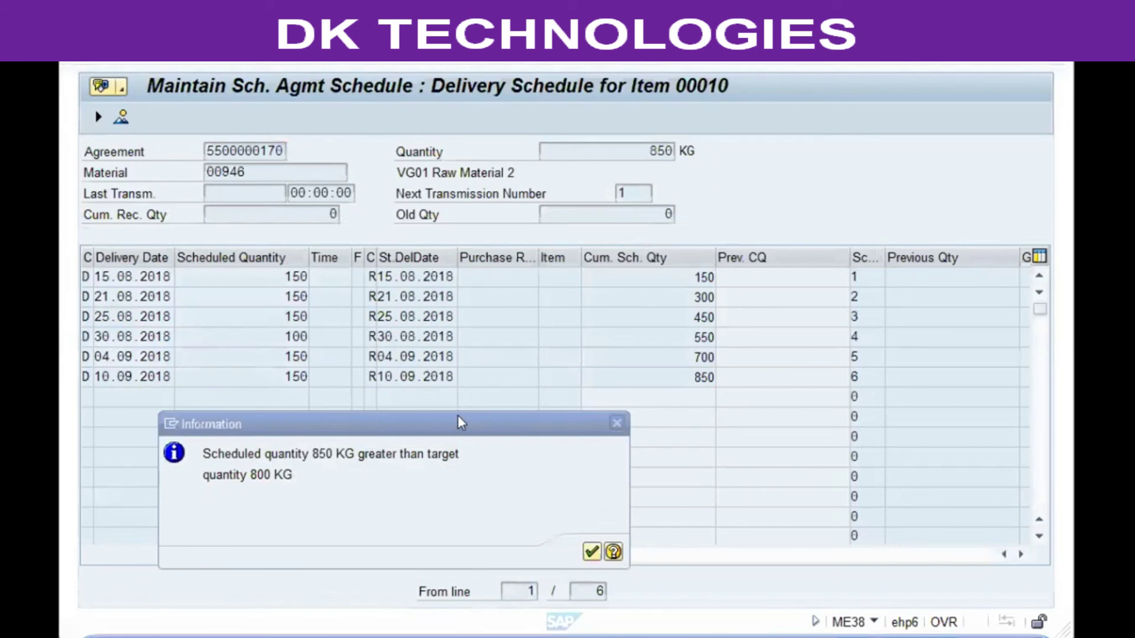
pyautogui.moveTo(461, 422); pyautogui.dragTo(605, 168)
pyautogui.click(735, 298)
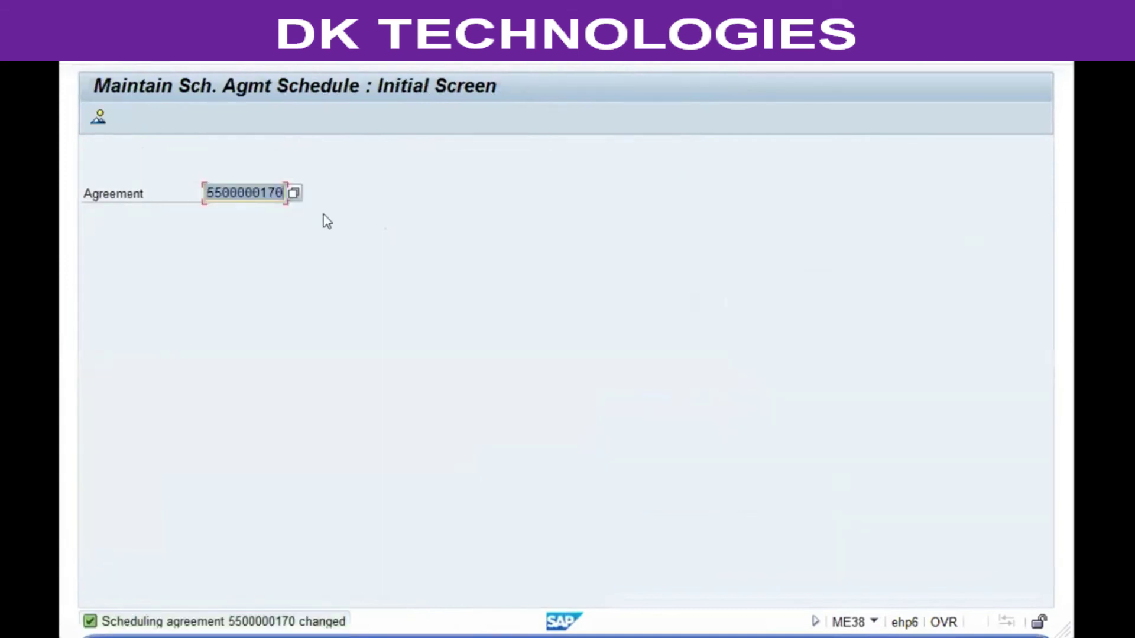
# Step: Reopen item 10's delivery schedule, set the 10.09.2018 line's scheduled quantity to 100, and save the agreement
pyautogui.press('Return')
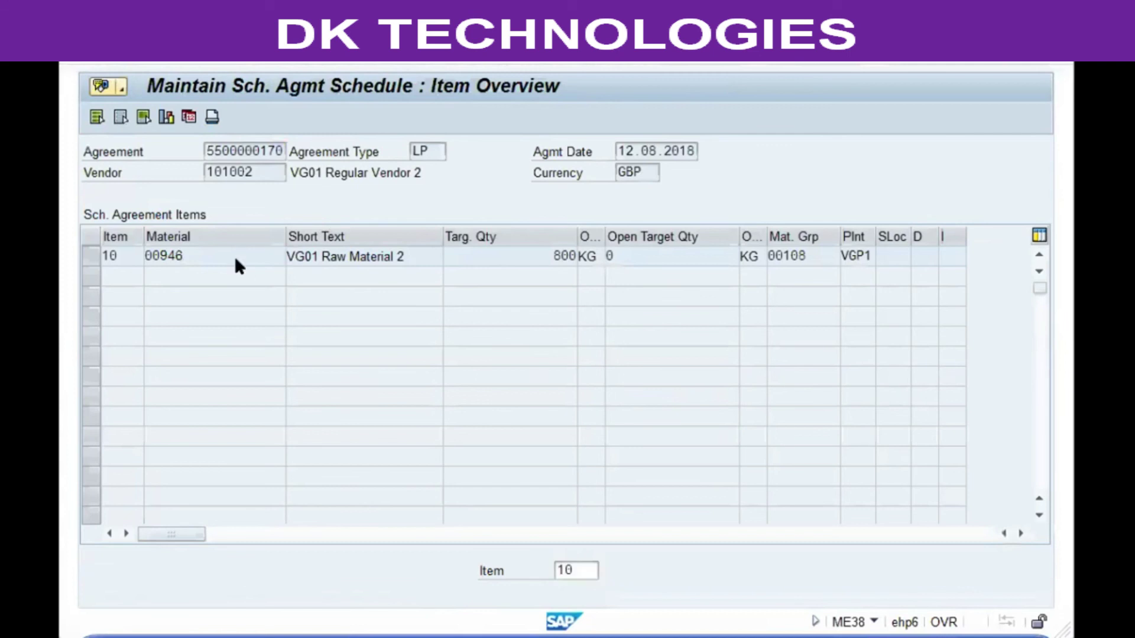
pyautogui.doubleClick(235, 260)
pyautogui.doubleClick(286, 378)
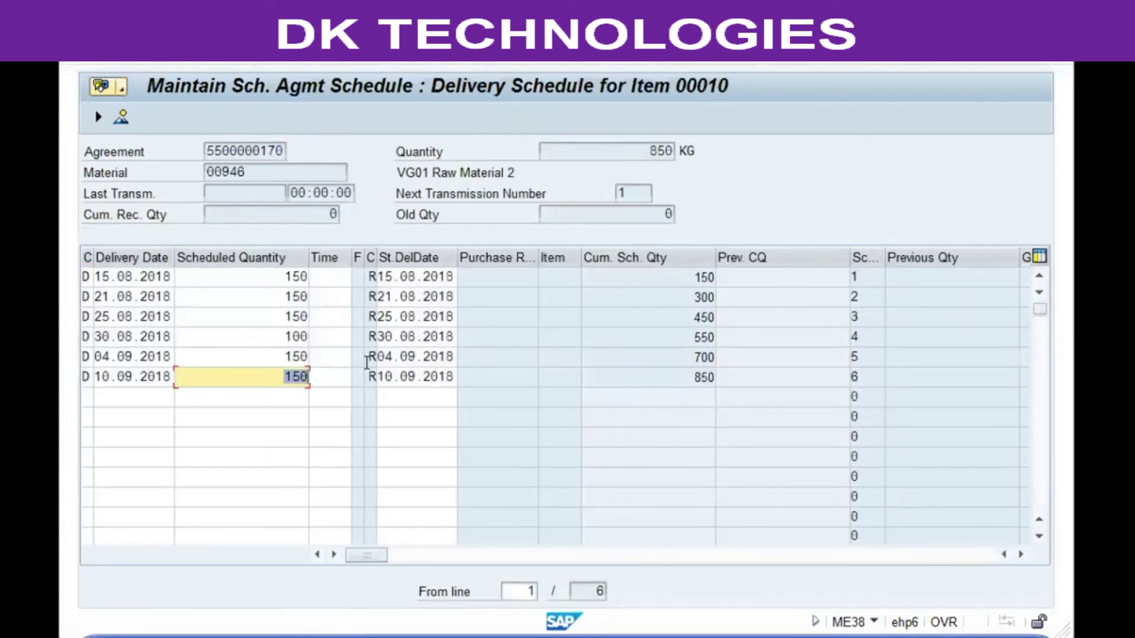
pyautogui.write('100')
pyautogui.press('Return')
pyautogui.click(282, 60)
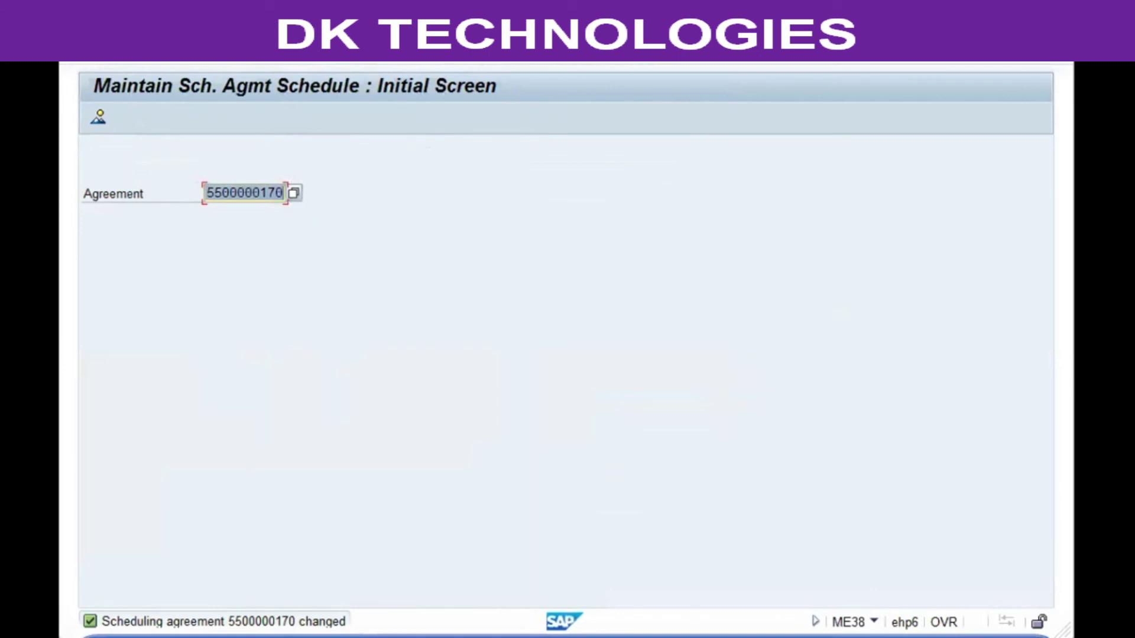
pyautogui.hotkey('alt', 'Tab')
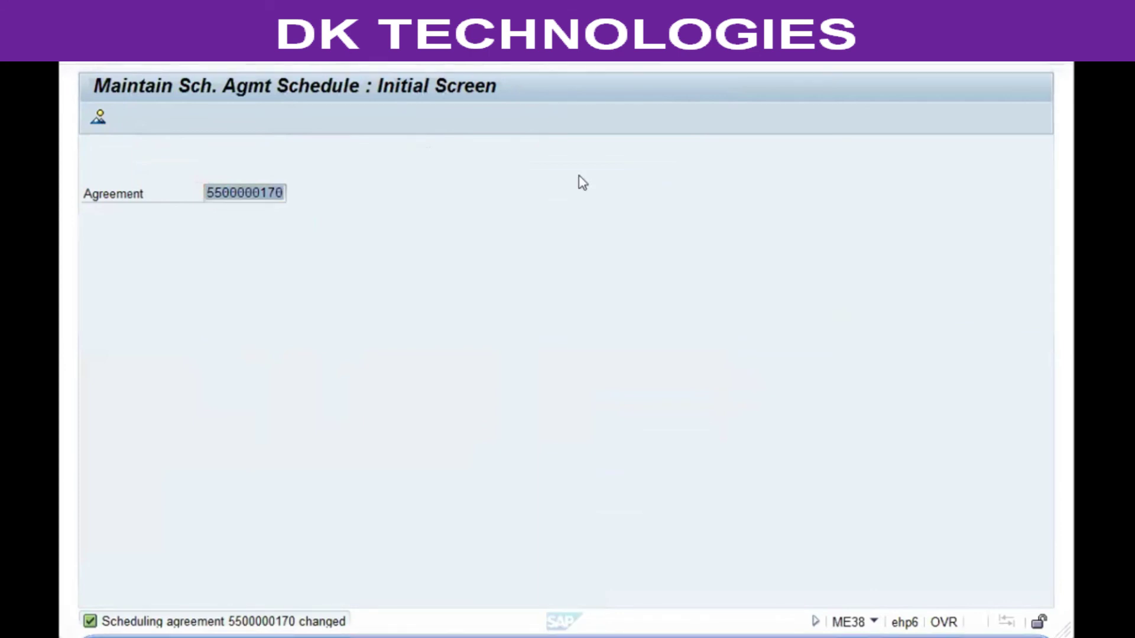
pyautogui.hotkey('alt', 'Tab')
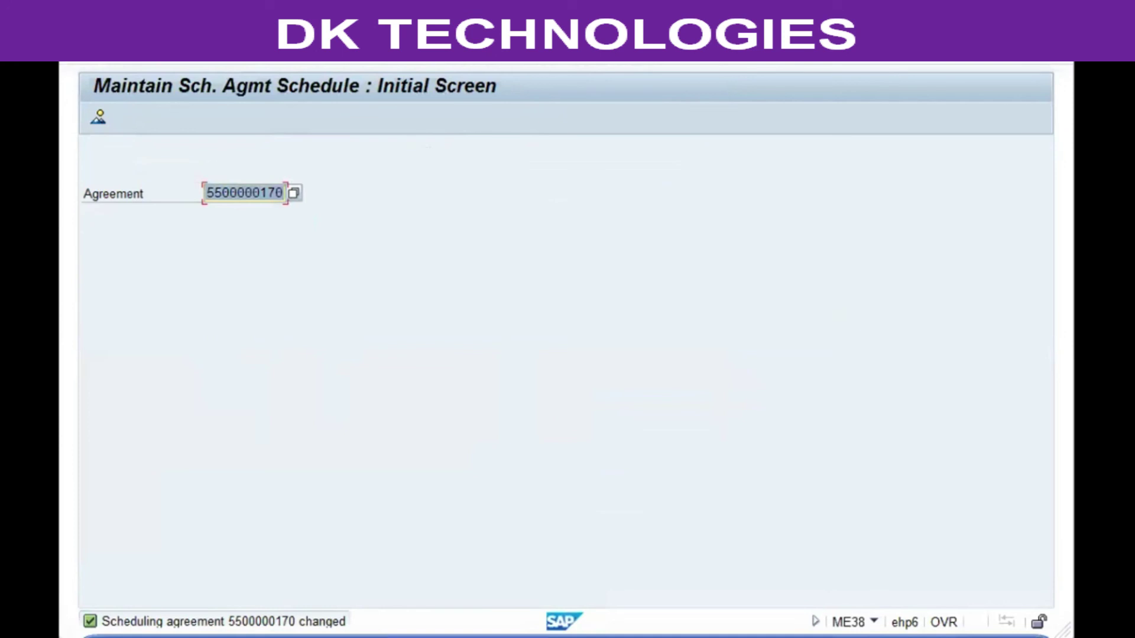
pyautogui.press('F3')
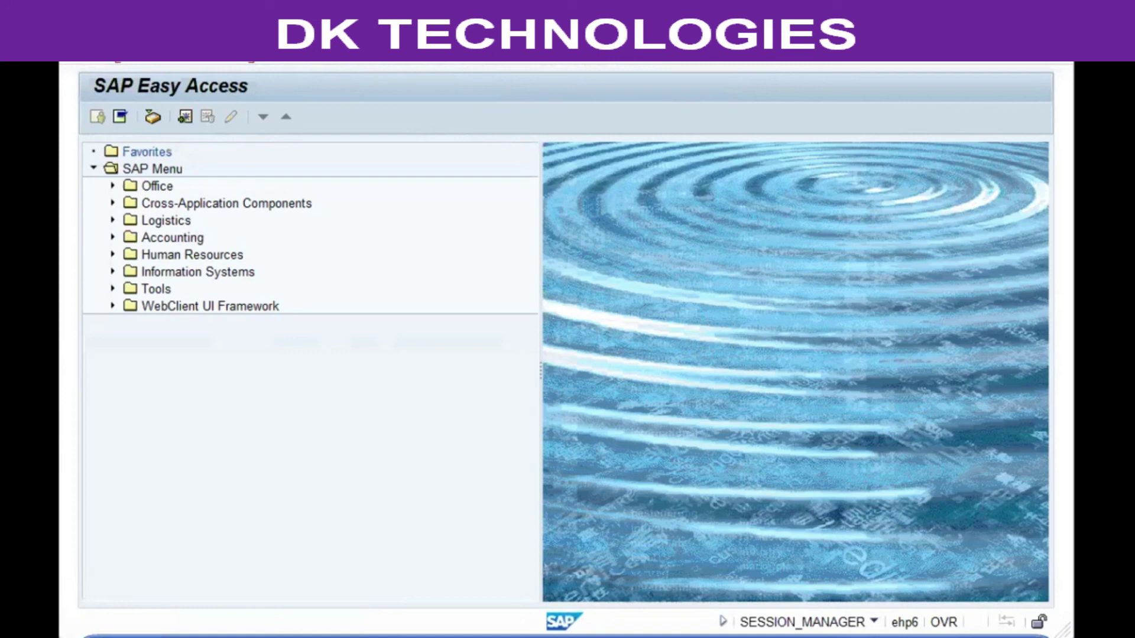
pyautogui.press('F3')
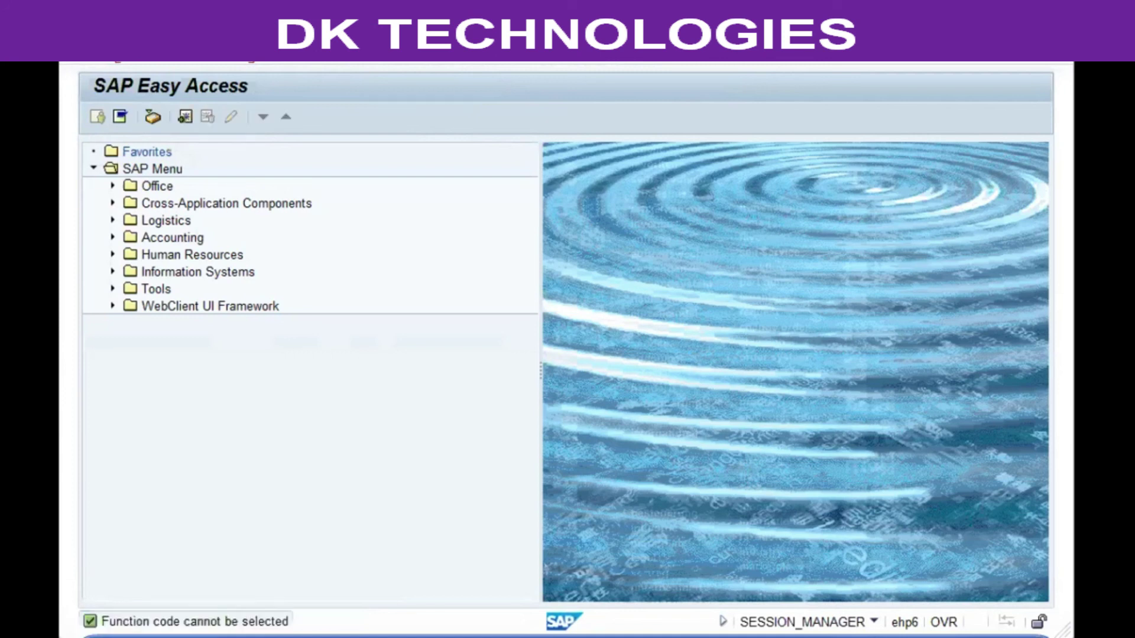
pyautogui.press('Return')
pyautogui.press('Return')
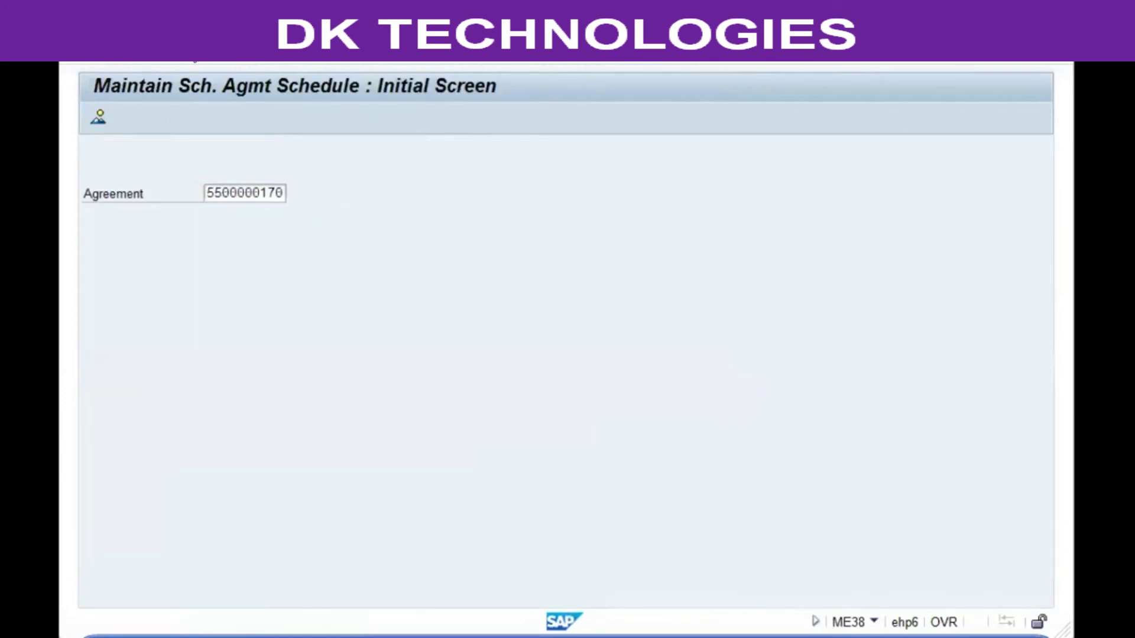
pyautogui.press('F1')
pyautogui.press('F3')
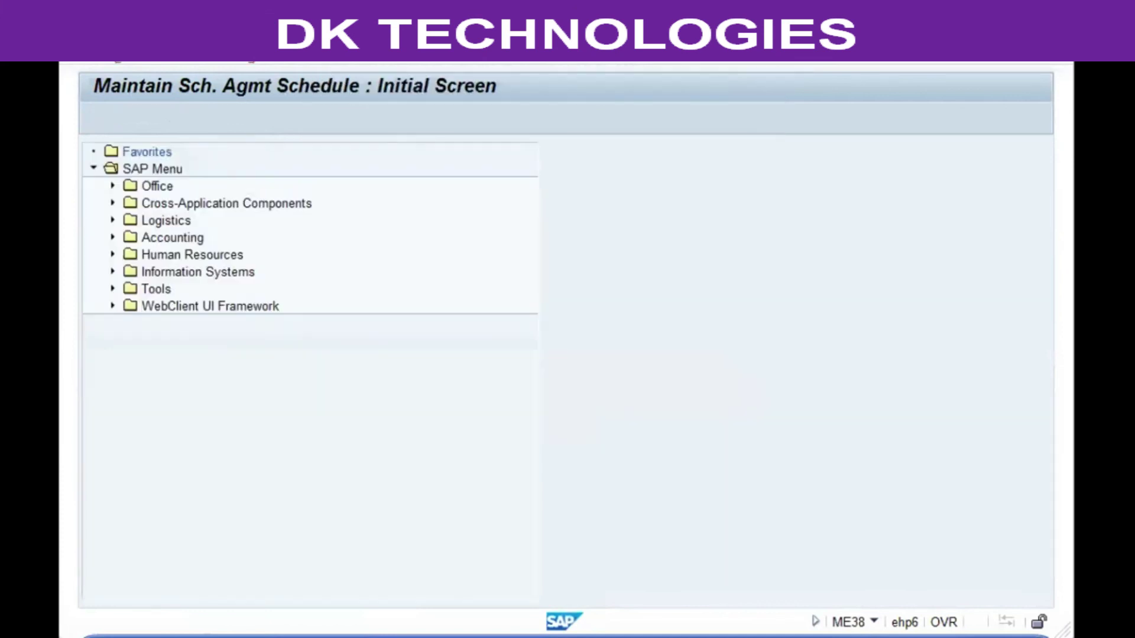
# Step: Display the delivery schedule of item 10 of the scheduling agreement in transaction ME39 and check its lines
pyautogui.press('Return')
pyautogui.press('Return')
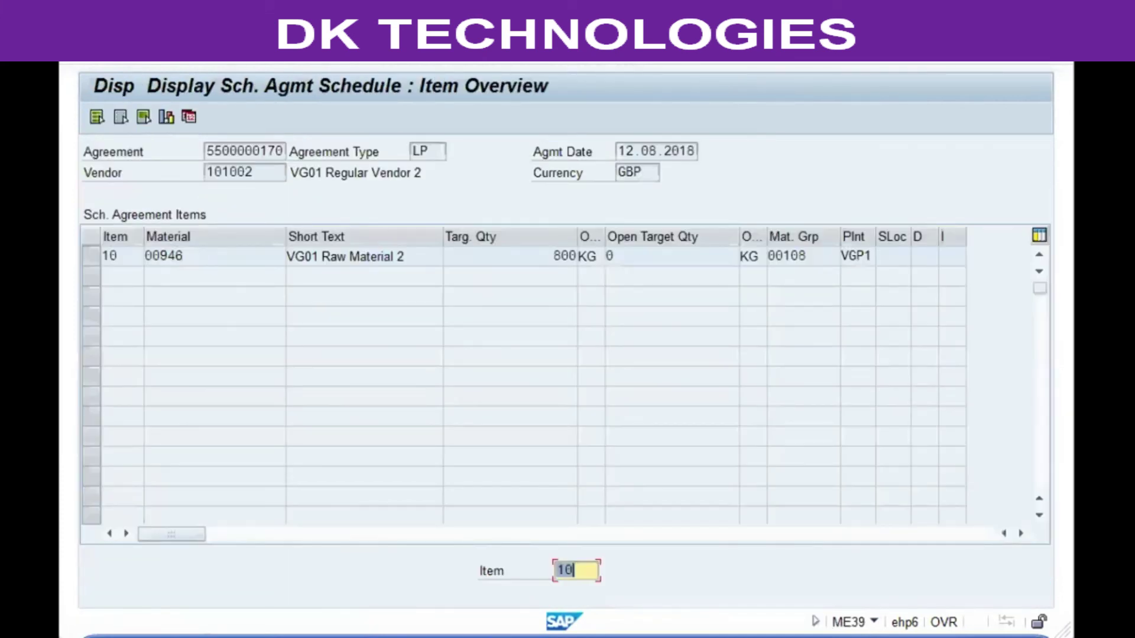
pyautogui.click(249, 257)
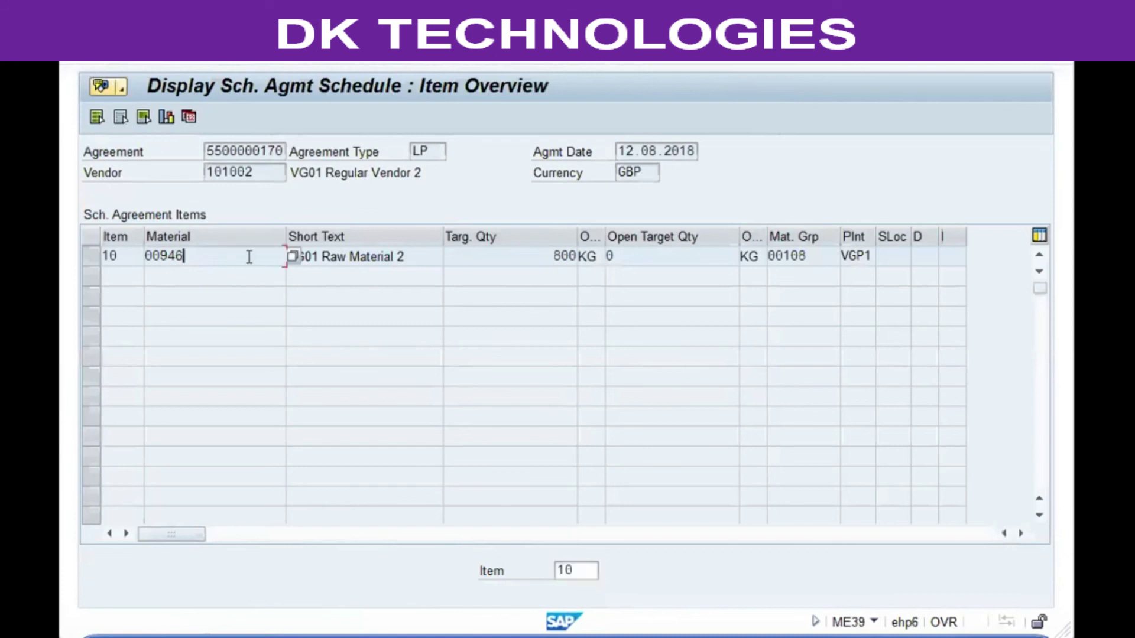
pyautogui.doubleClick(249, 257)
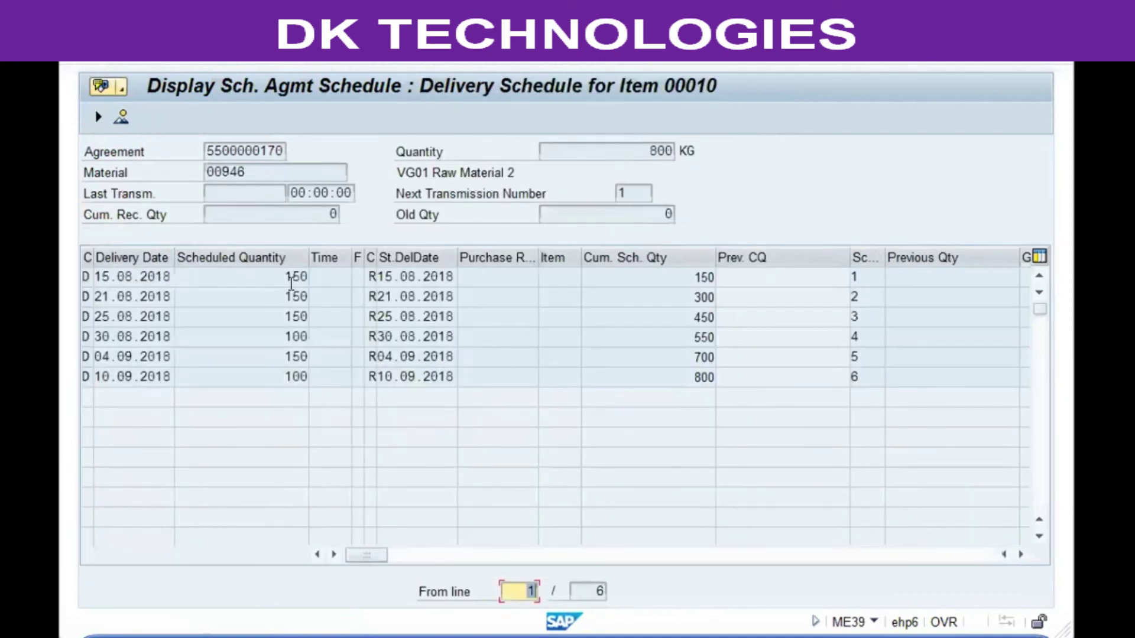
pyautogui.press('F3')
pyautogui.press('F3')
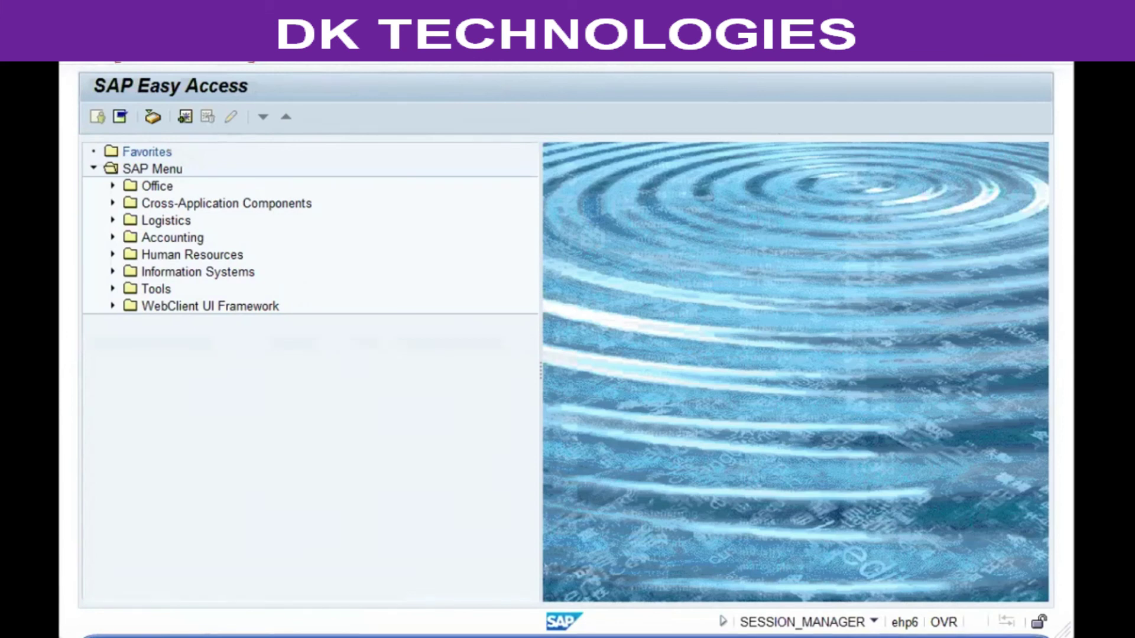
# Step: Run transaction ME9E for the scheduling agreement and output its LPET message
pyautogui.press('Return')
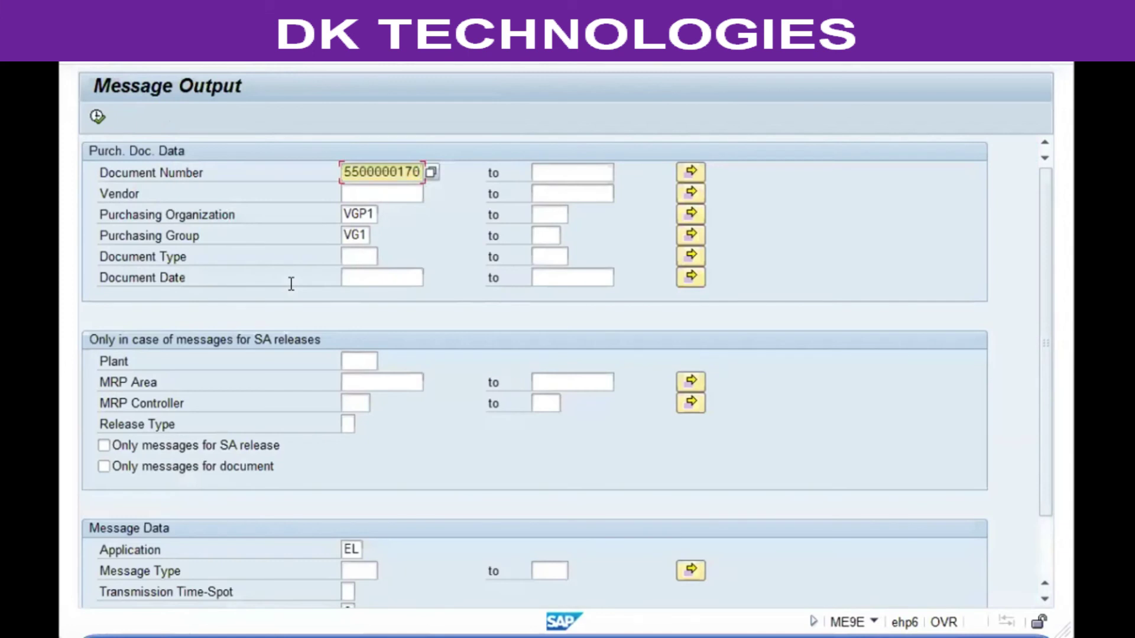
pyautogui.press('F8')
pyautogui.press('space')
pyautogui.click(385, 118)
# Step: Display the delivery schedule message in print preview, review its dates and quantities, and leave the message output
pyautogui.click(499, 117)
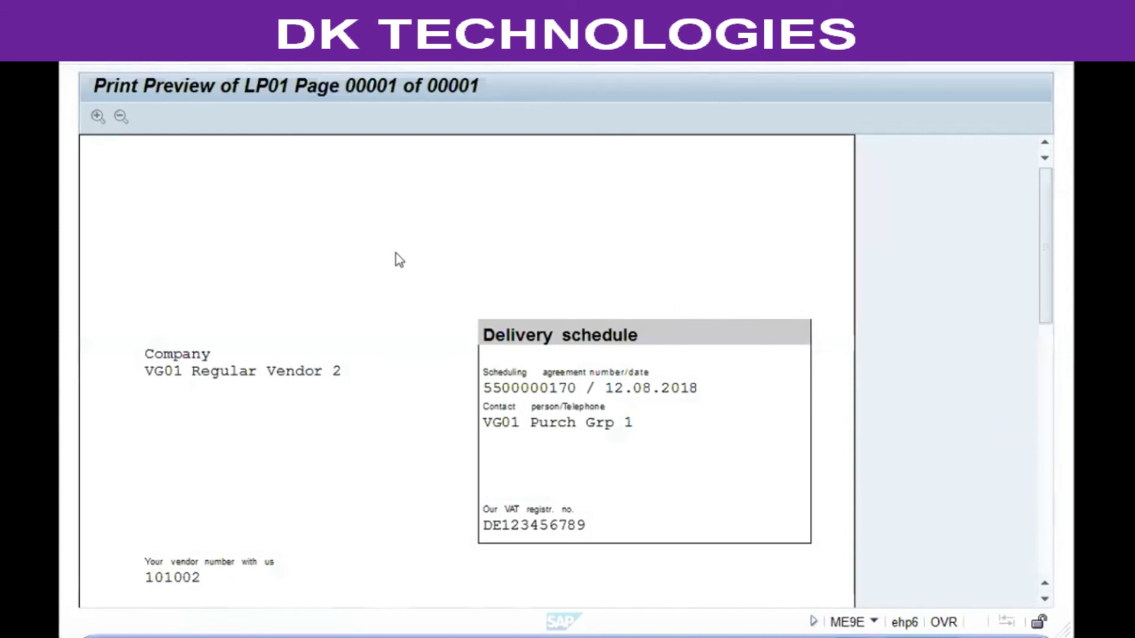
pyautogui.scroll(-6, 395, 255)
pyautogui.scroll(-6, 395, 260)
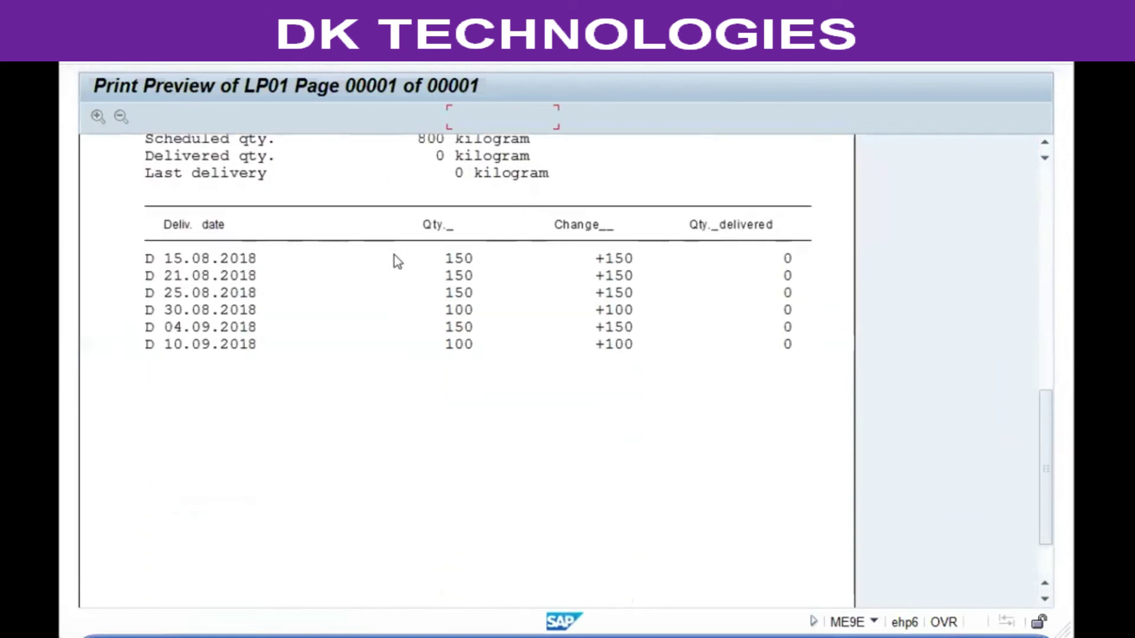
pyautogui.scroll(1, 397, 262)
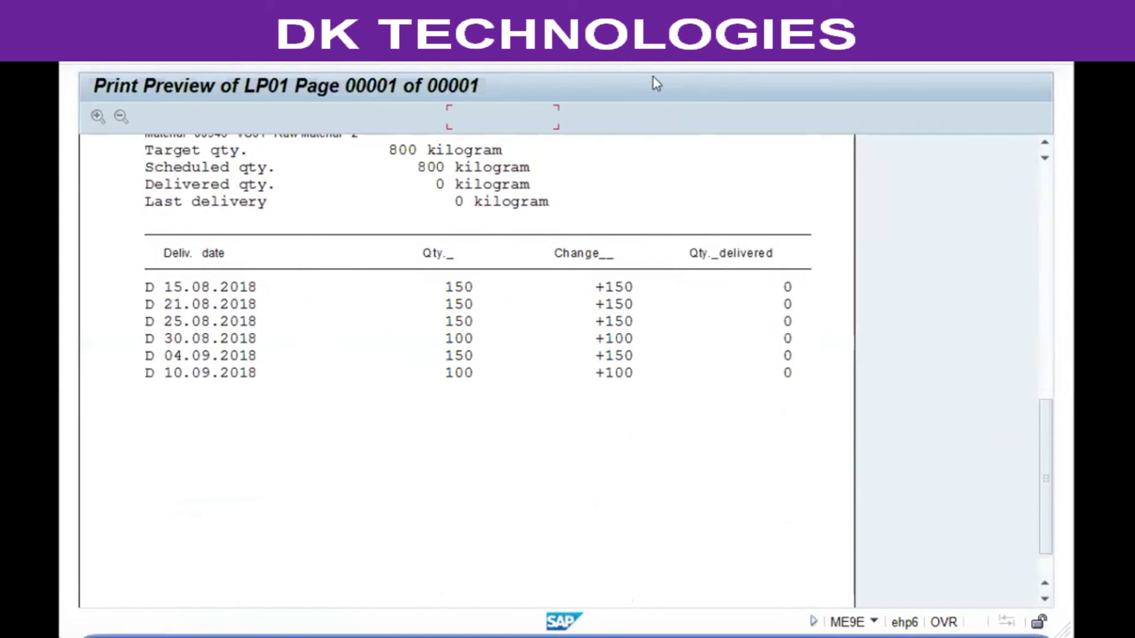
pyautogui.click(342, 57)
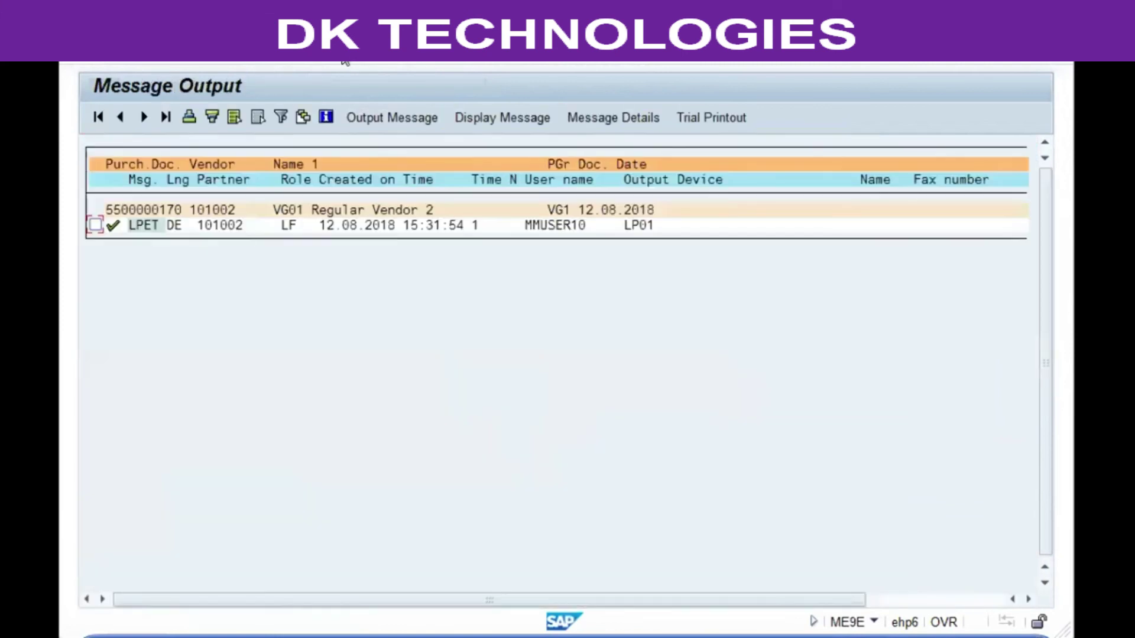
pyautogui.click(344, 60)
pyautogui.click(344, 61)
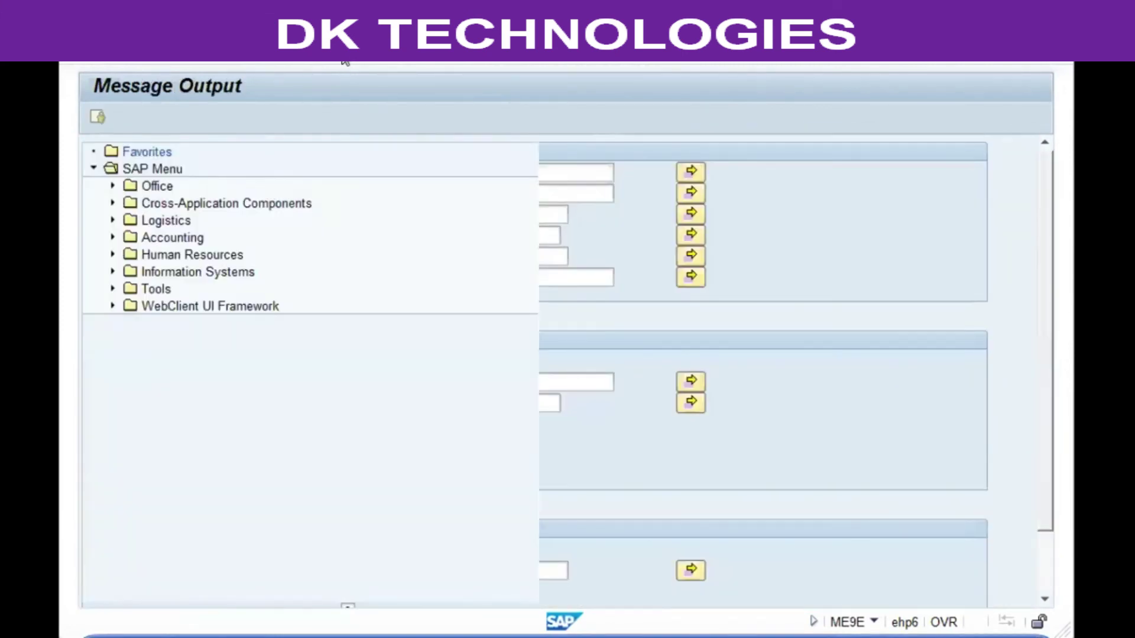